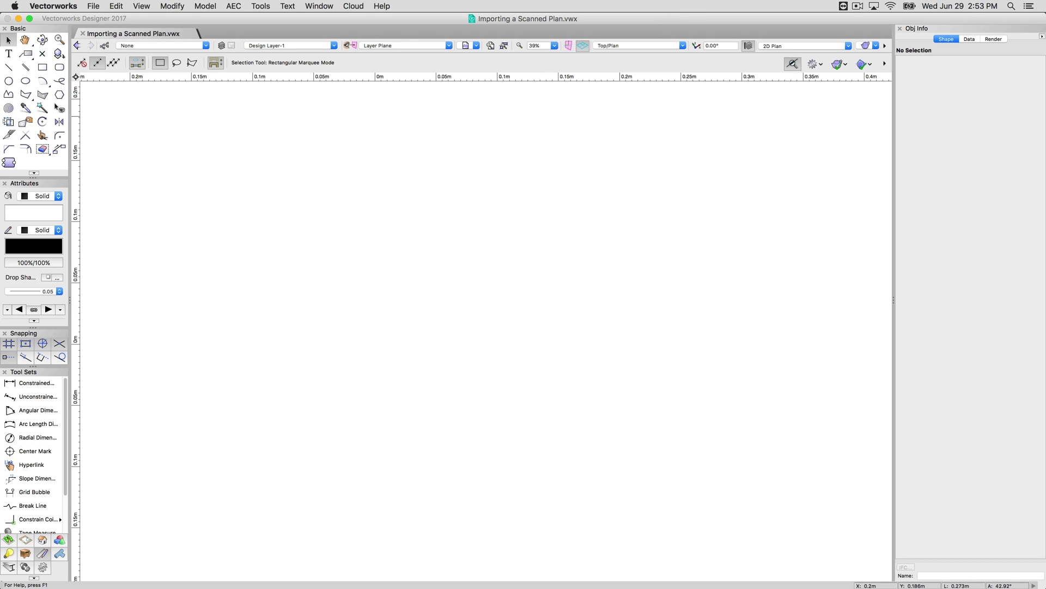
Import Floor Plan Scan.png onto Design Layer-1 as a PNG-compressed bitmap
{"action": "left_click_drag", "start_coordinate": [731, 87], "coordinate": [466, 274]}
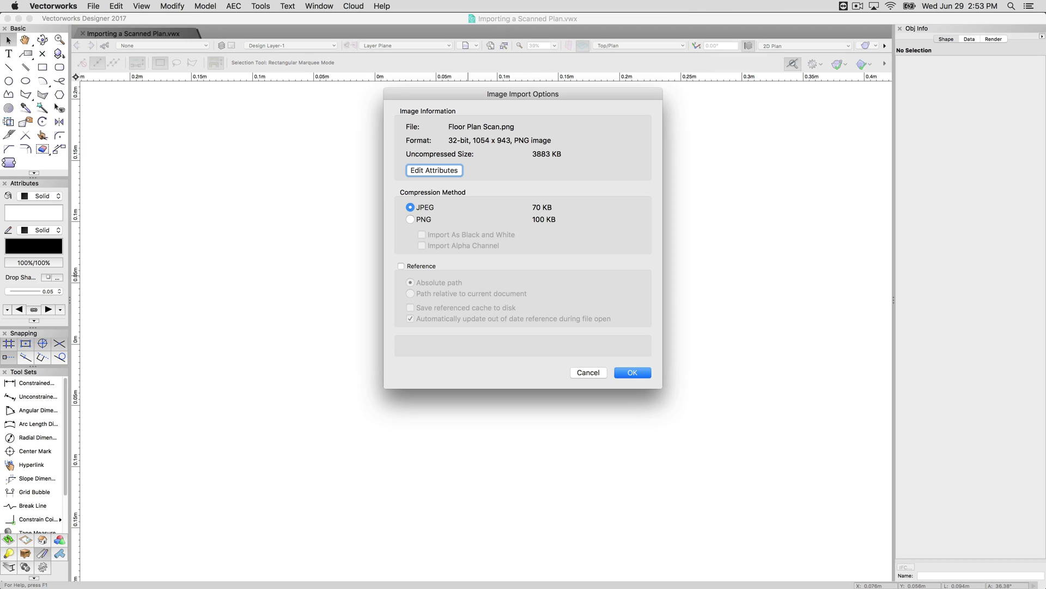
{"action": "left_click", "coordinate": [431, 221]}
{"action": "left_click", "coordinate": [627, 374]}
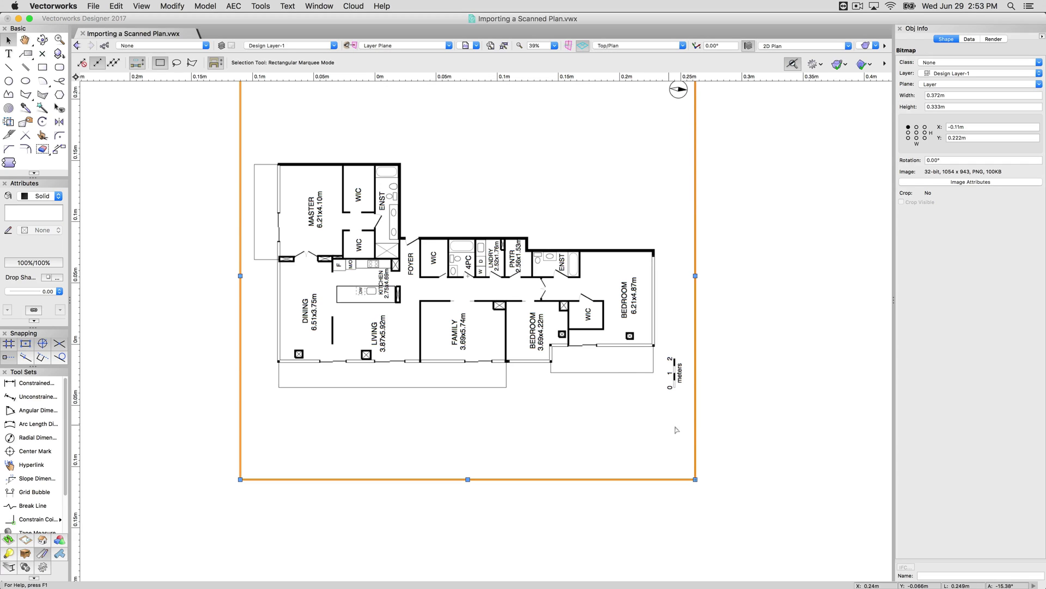
Rotate the scanned plan 90° clockwise with Rotate Right 90° so the room labels read upright
{"action": "scroll", "coordinate": [778, 280], "scroll_direction": "up", "scroll_amount": 3}
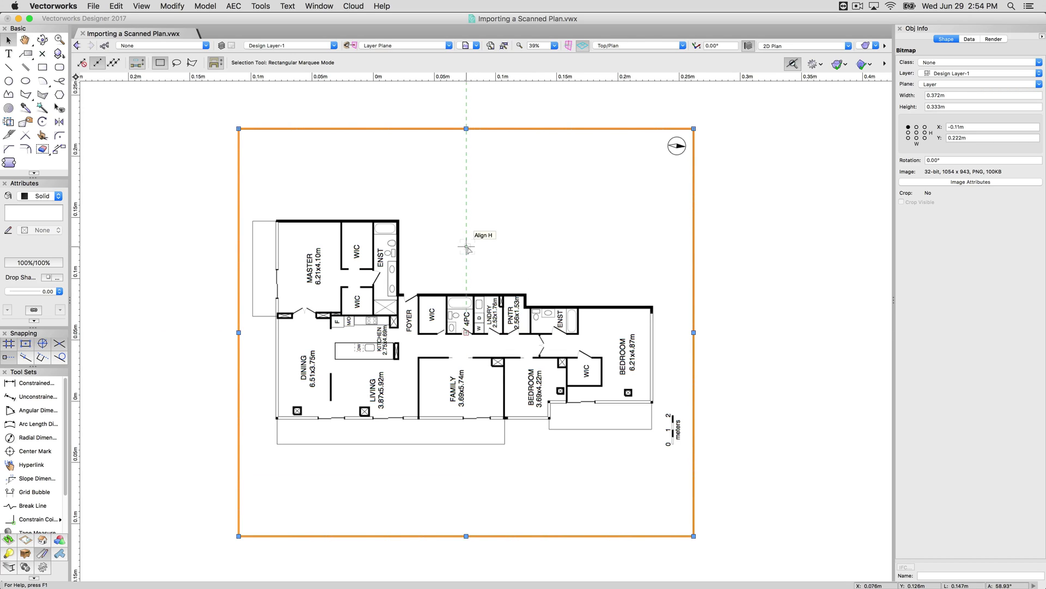
{"action": "key", "text": "super+shift+l"}
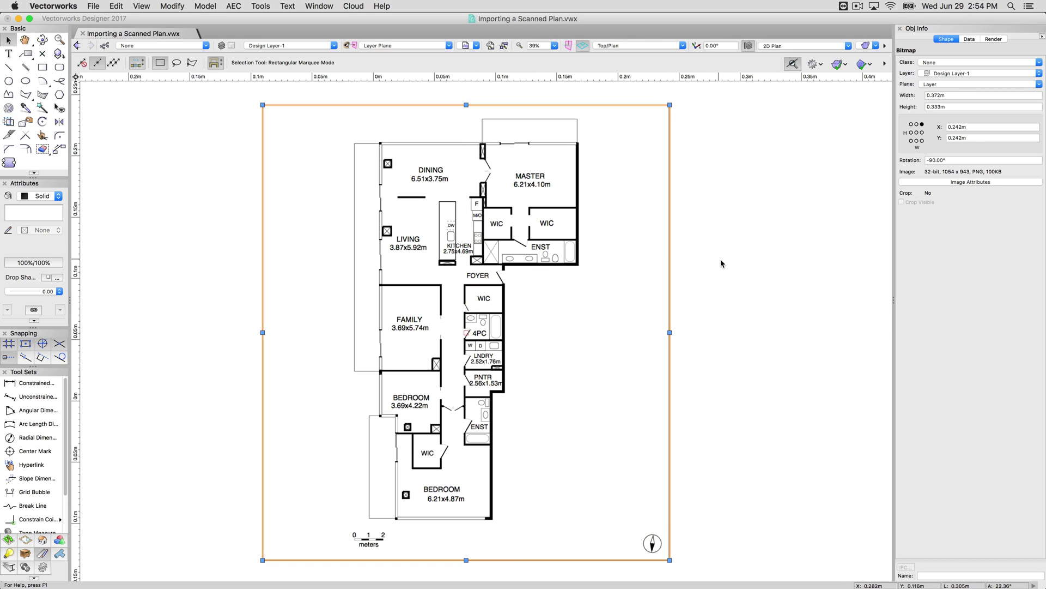
{"action": "key", "text": "super+l"}
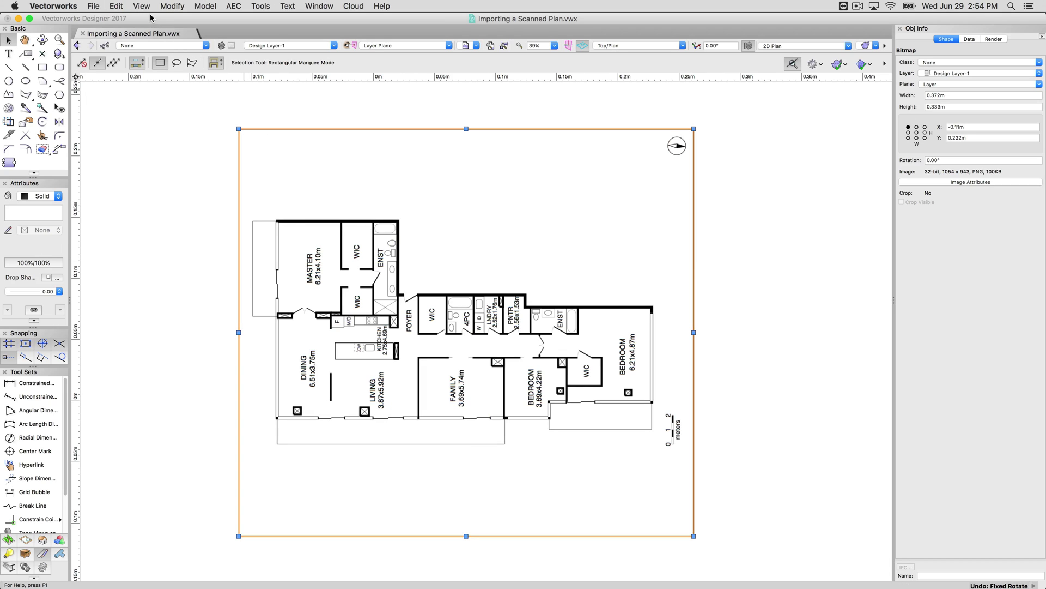
{"action": "left_click", "coordinate": [166, 6]}
{"action": "mouse_move", "coordinate": [216, 51]}
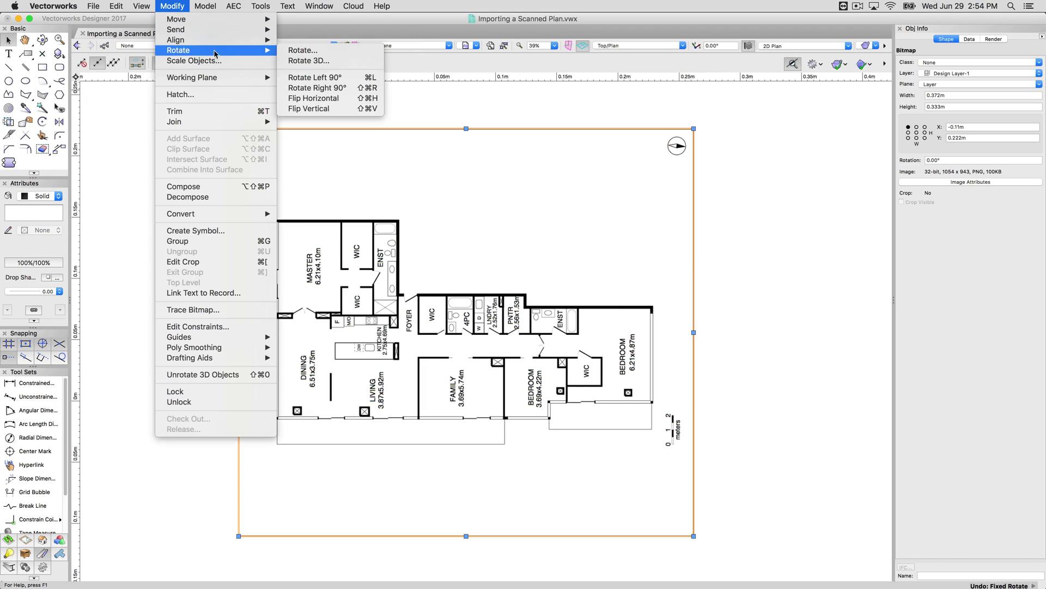
{"action": "left_click", "coordinate": [327, 87]}
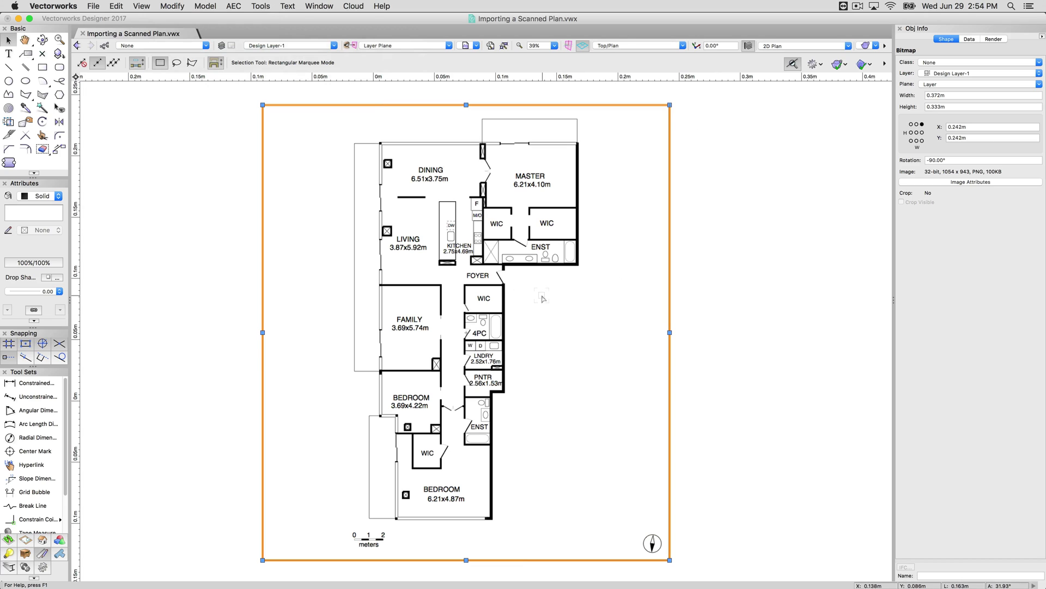
Rotate the scan freely with the Rotate tool to about -59°
{"action": "left_click", "coordinate": [47, 121]}
{"action": "left_click_drag", "start_coordinate": [461, 240], "coordinate": [520, 313]}
{"action": "left_click", "coordinate": [520, 379]}
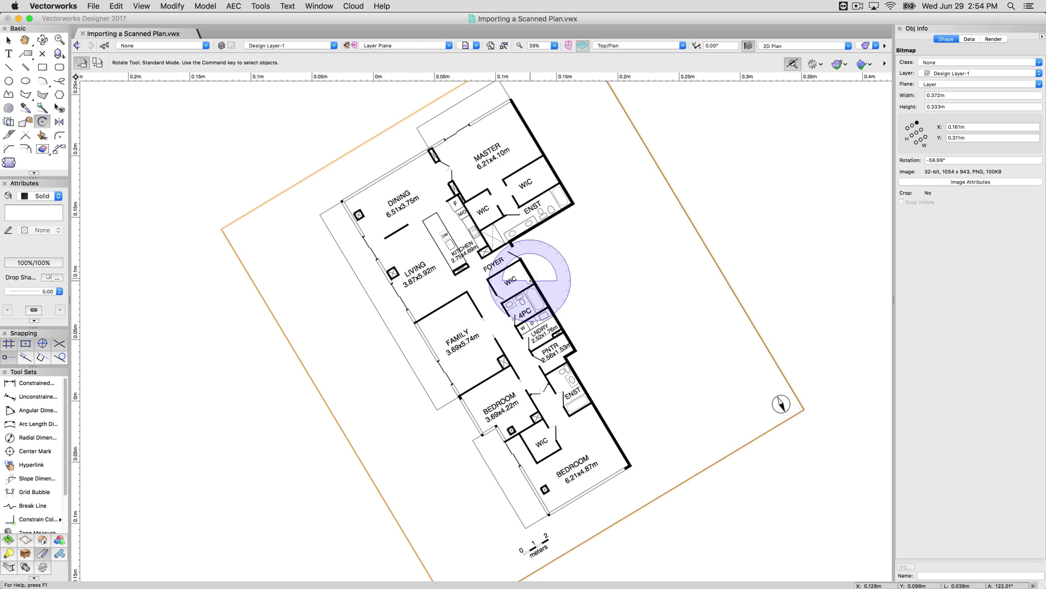
{"action": "scroll", "coordinate": [558, 252], "scroll_direction": "up", "scroll_amount": 5}
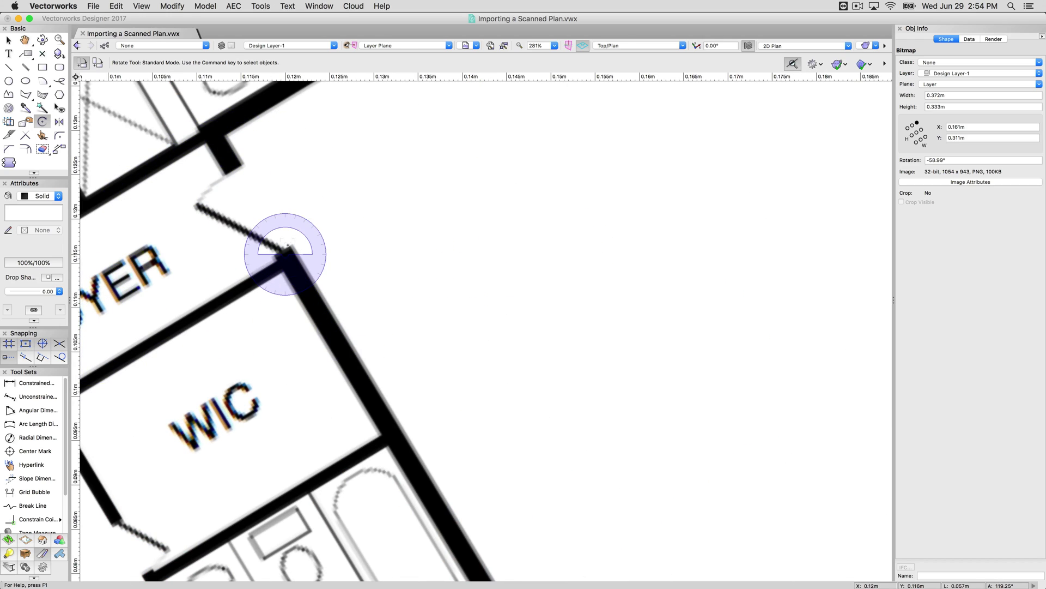
Turn off grid snapping and rotate the plan square, centred on a wall corner
{"action": "left_click", "coordinate": [8, 344]}
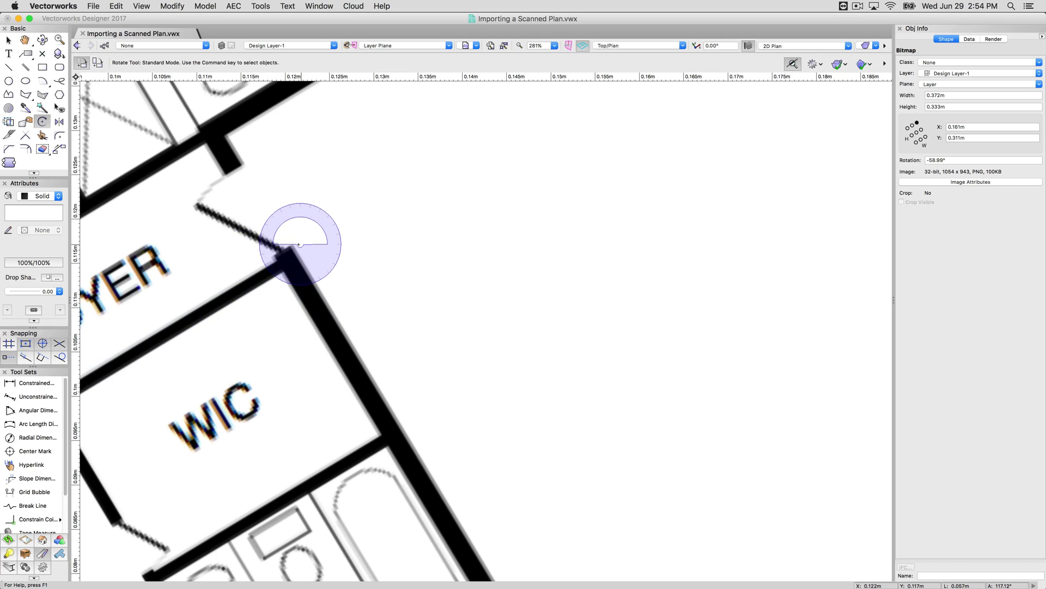
{"action": "left_click", "coordinate": [290, 246]}
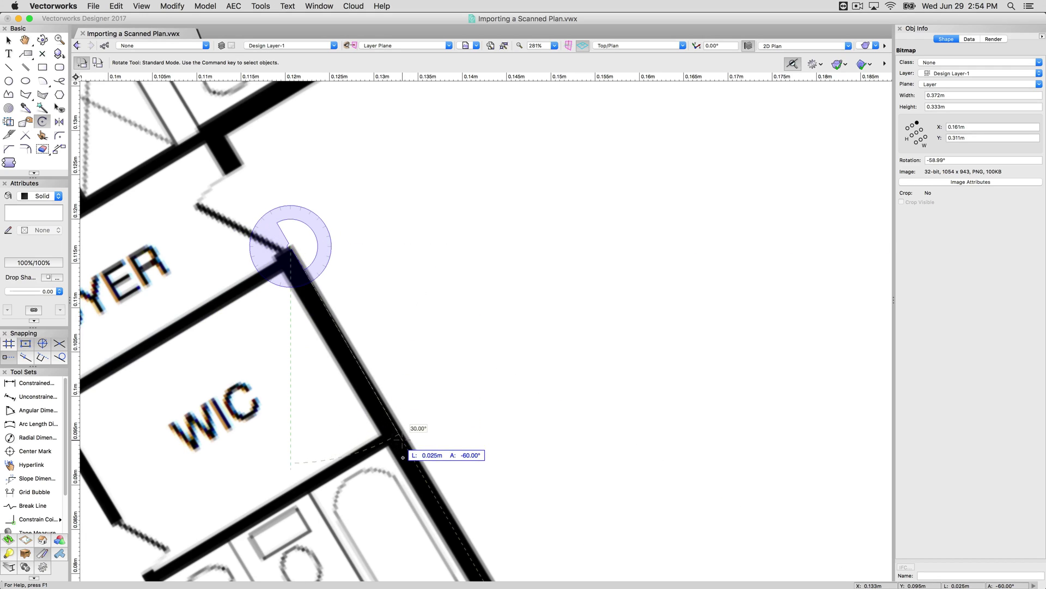
{"action": "scroll", "coordinate": [404, 460], "scroll_direction": "up", "scroll_amount": 3}
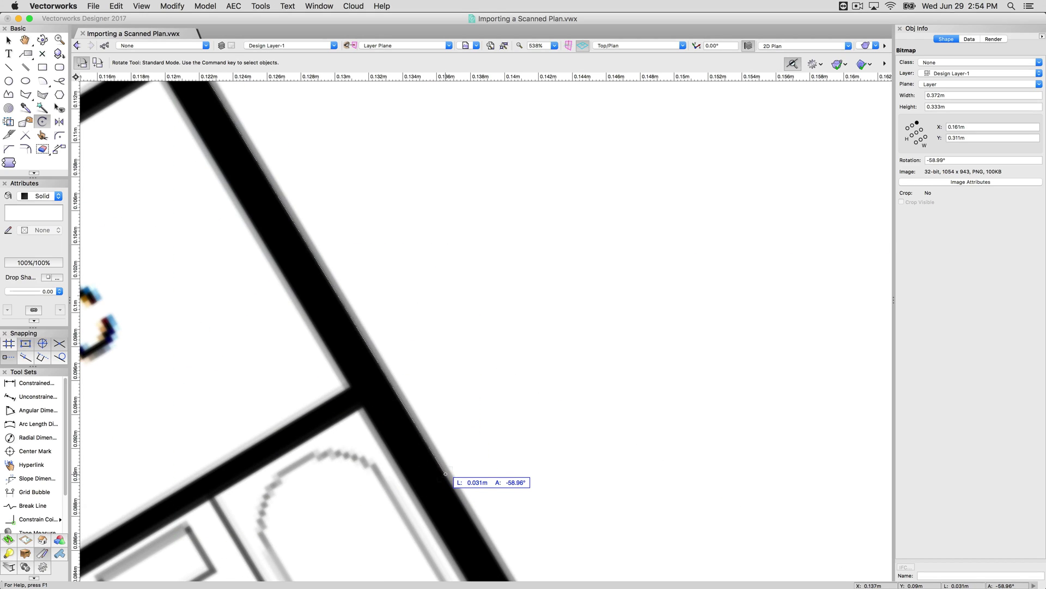
{"action": "left_click", "coordinate": [445, 473]}
{"action": "scroll", "coordinate": [445, 472], "scroll_direction": "down", "scroll_amount": 1}
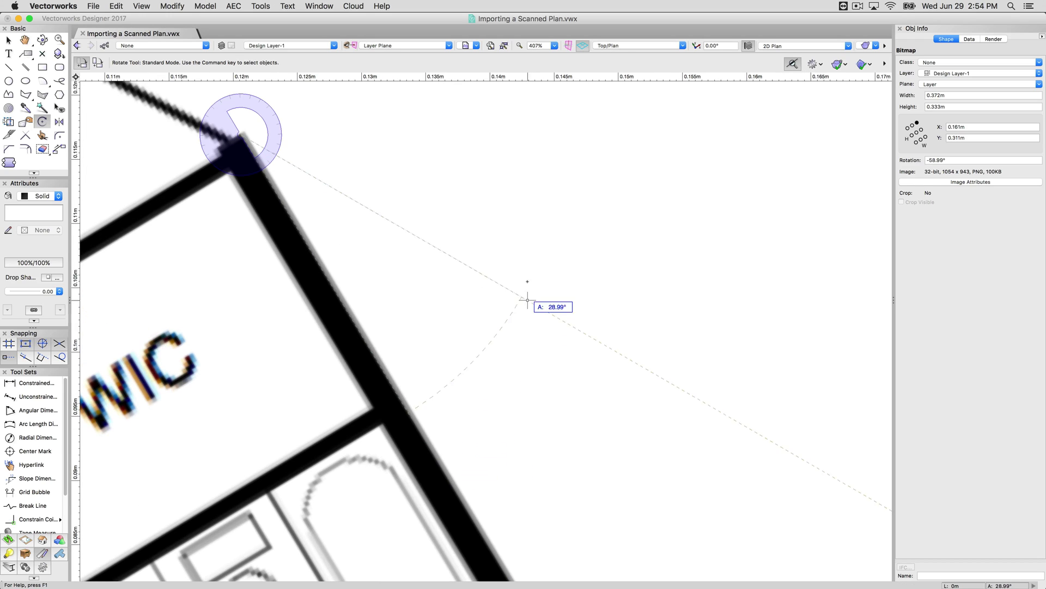
{"action": "left_click", "coordinate": [567, 135]}
Turn the squared plan 90° clockwise to -90° and return to the Selection tool
{"action": "scroll", "coordinate": [530, 128], "scroll_direction": "down", "scroll_amount": 3}
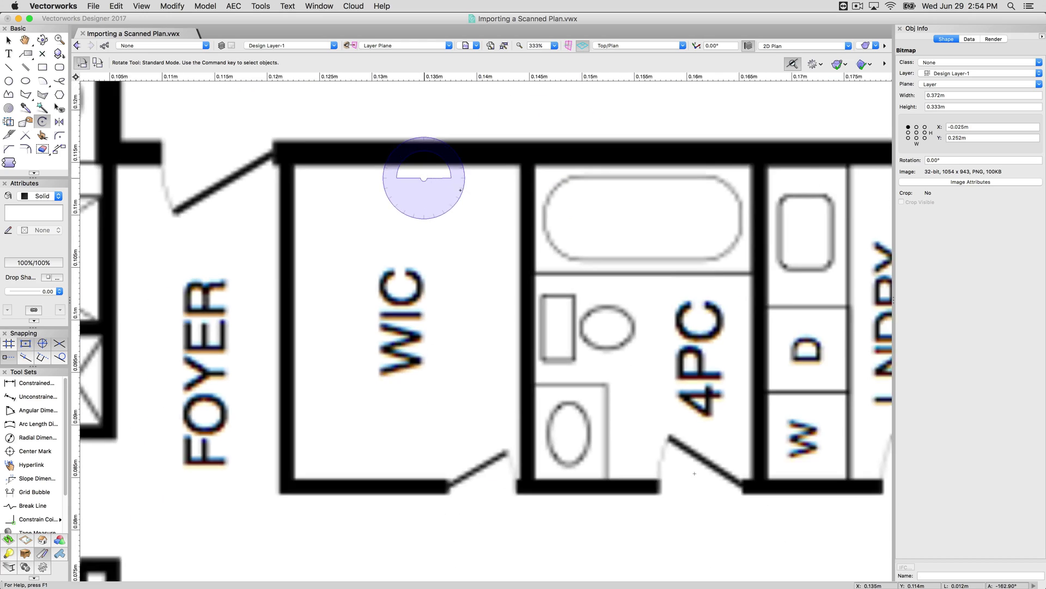
{"action": "scroll", "coordinate": [483, 192], "scroll_direction": "down", "scroll_amount": 5}
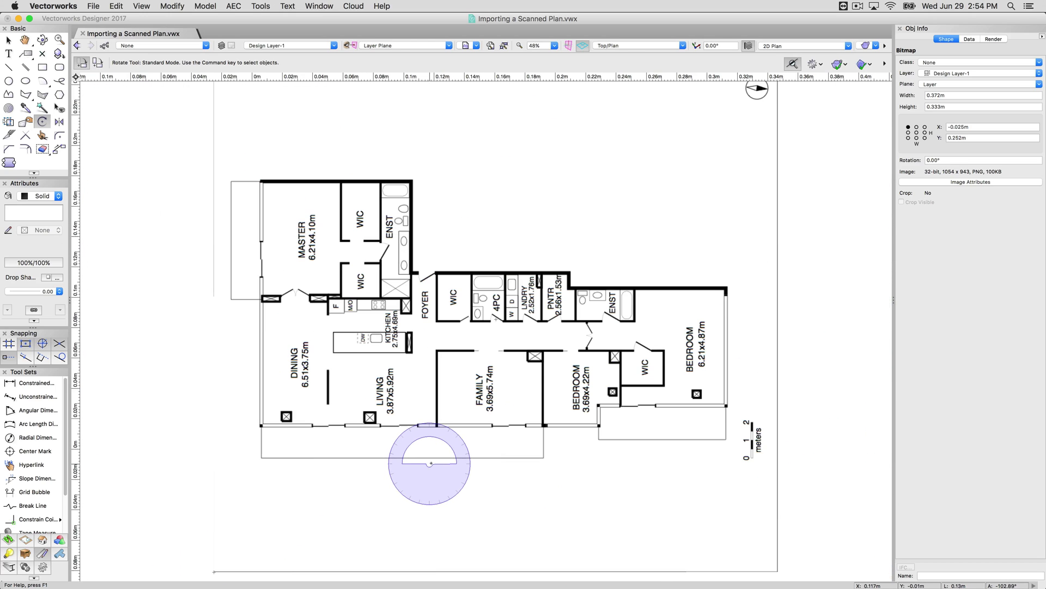
{"action": "scroll", "coordinate": [439, 456], "scroll_direction": "down", "scroll_amount": 1}
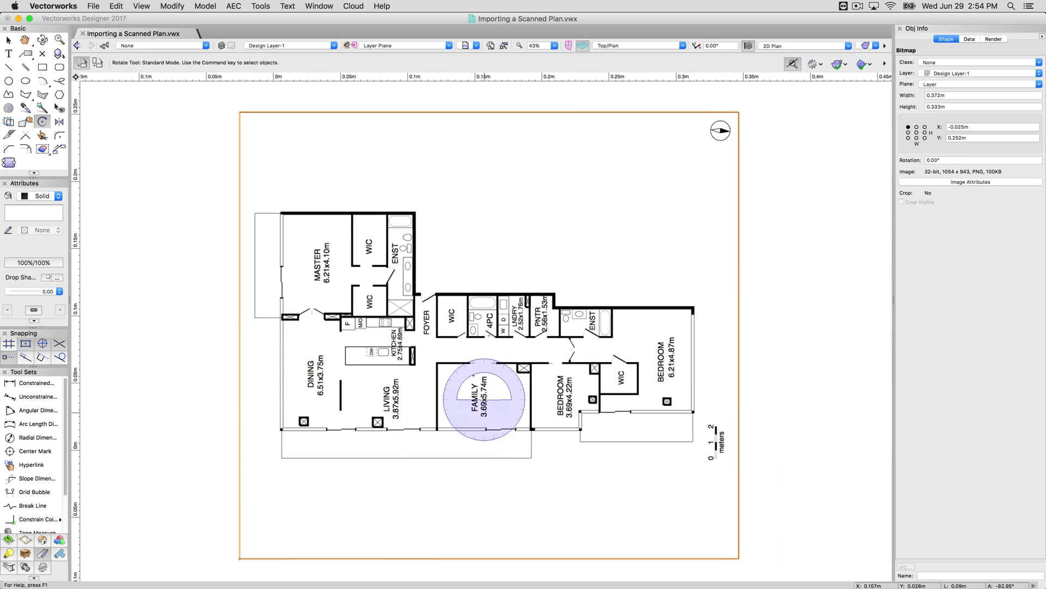
{"action": "key", "text": "super+shift+l"}
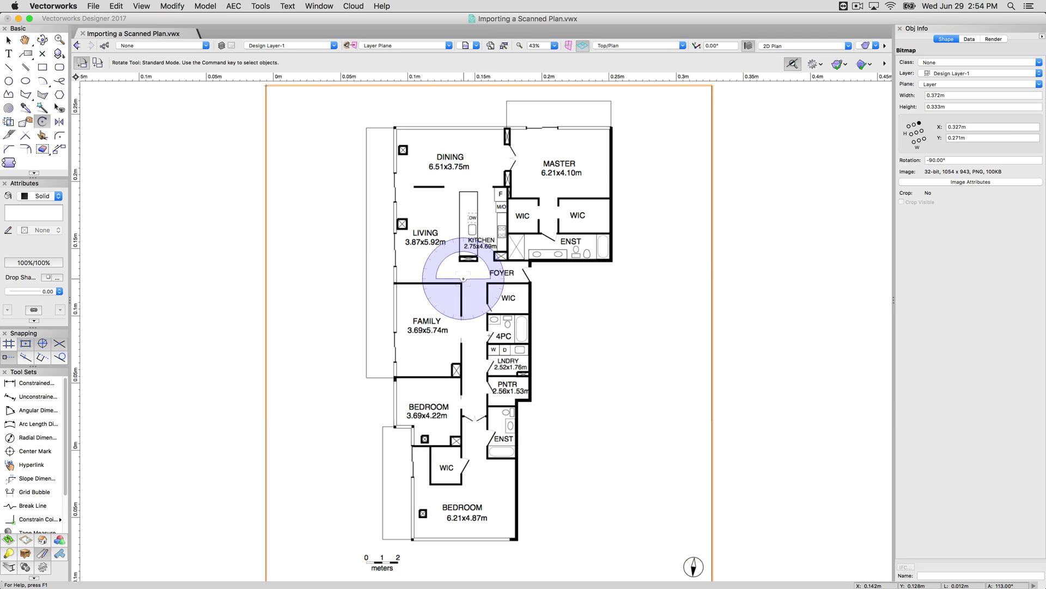
{"action": "left_click", "coordinate": [9, 40]}
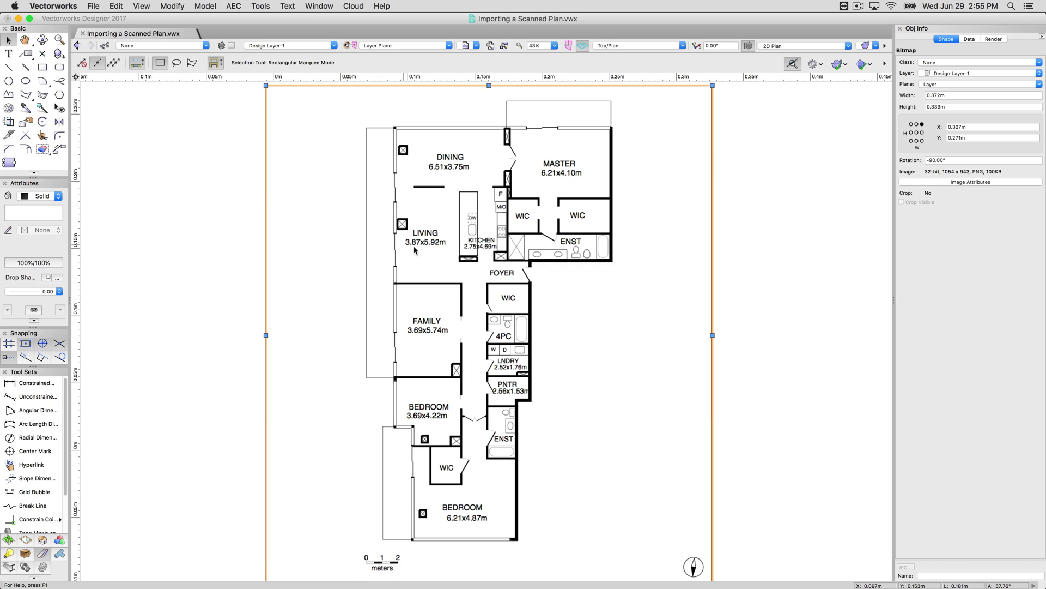
{"action": "scroll", "coordinate": [499, 297], "scroll_direction": "down", "scroll_amount": 1}
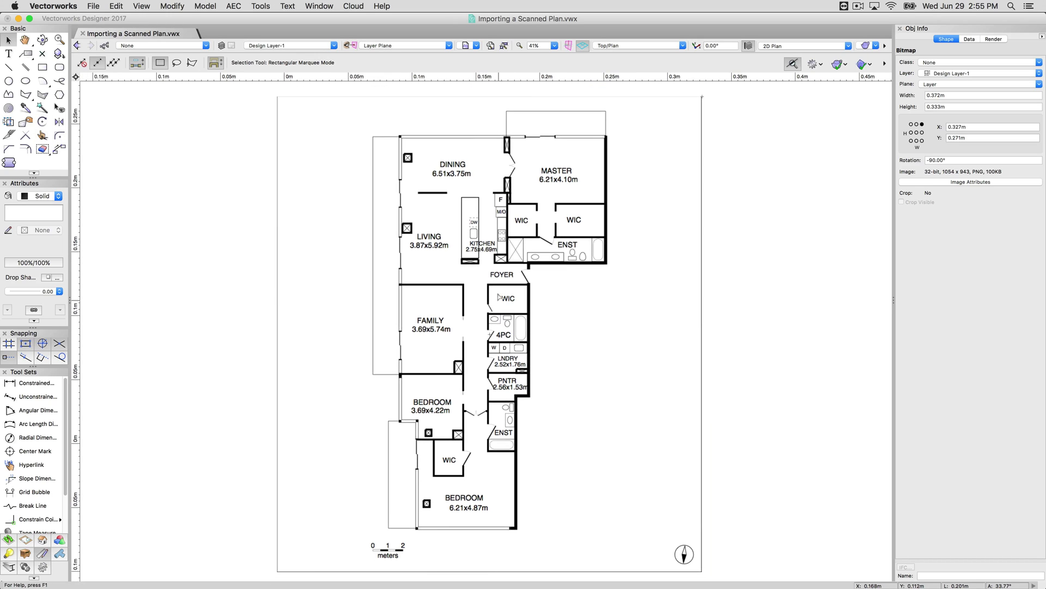
{"action": "scroll", "coordinate": [499, 297], "scroll_direction": "down", "scroll_amount": 1}
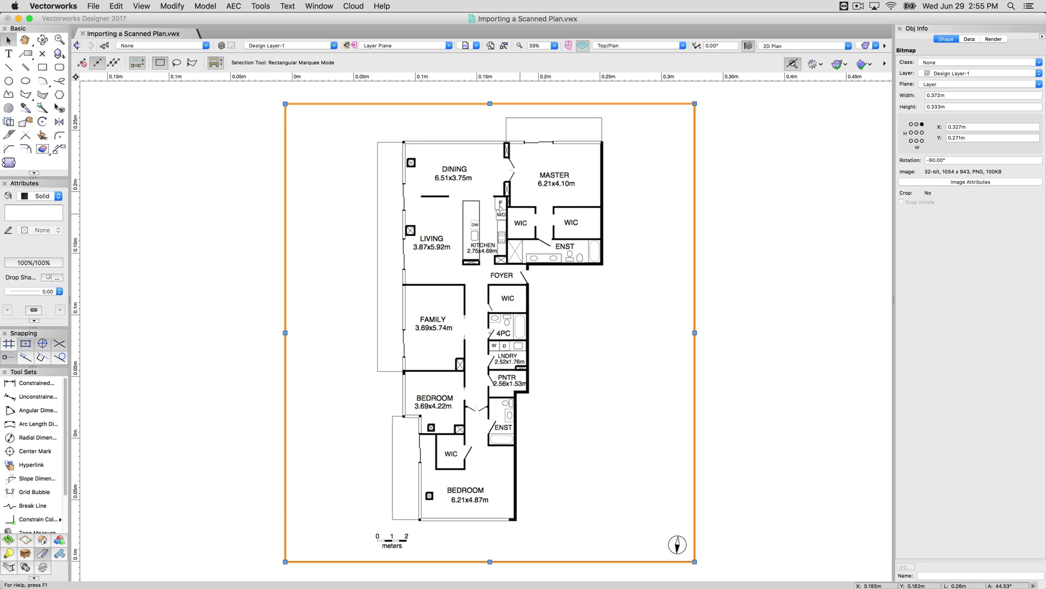
{"action": "scroll", "coordinate": [531, 220], "scroll_direction": "down", "scroll_amount": 1}
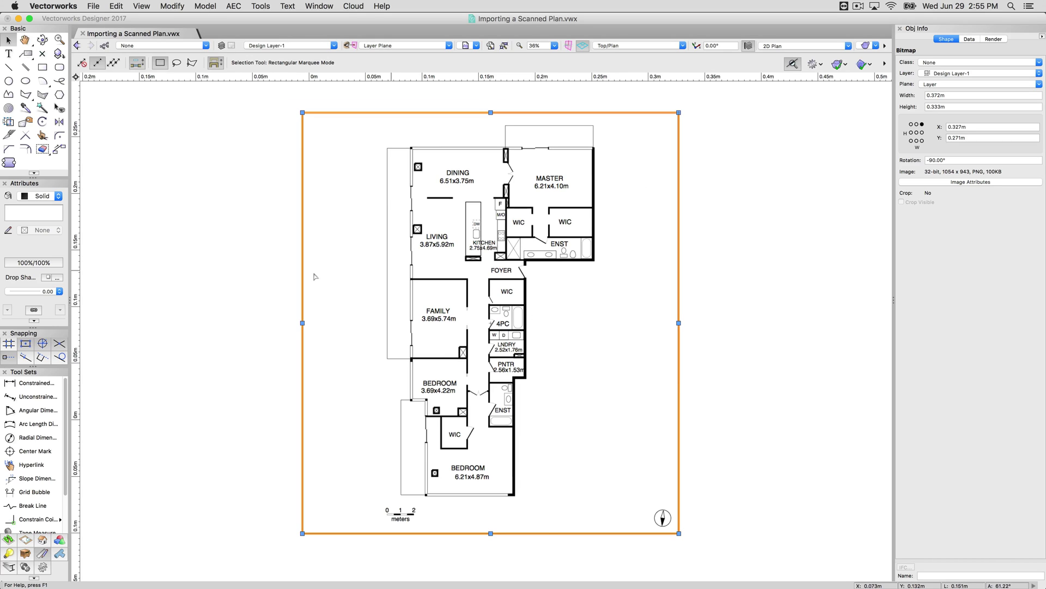
{"action": "right_click", "coordinate": [266, 258]}
{"action": "left_click", "coordinate": [301, 315]}
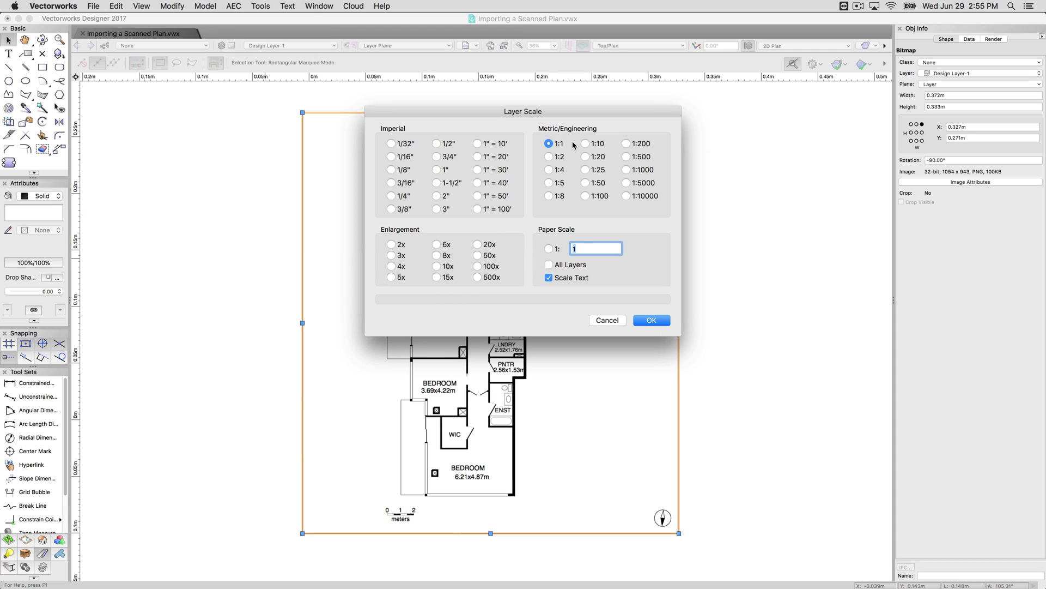
{"action": "left_click", "coordinate": [637, 322]}
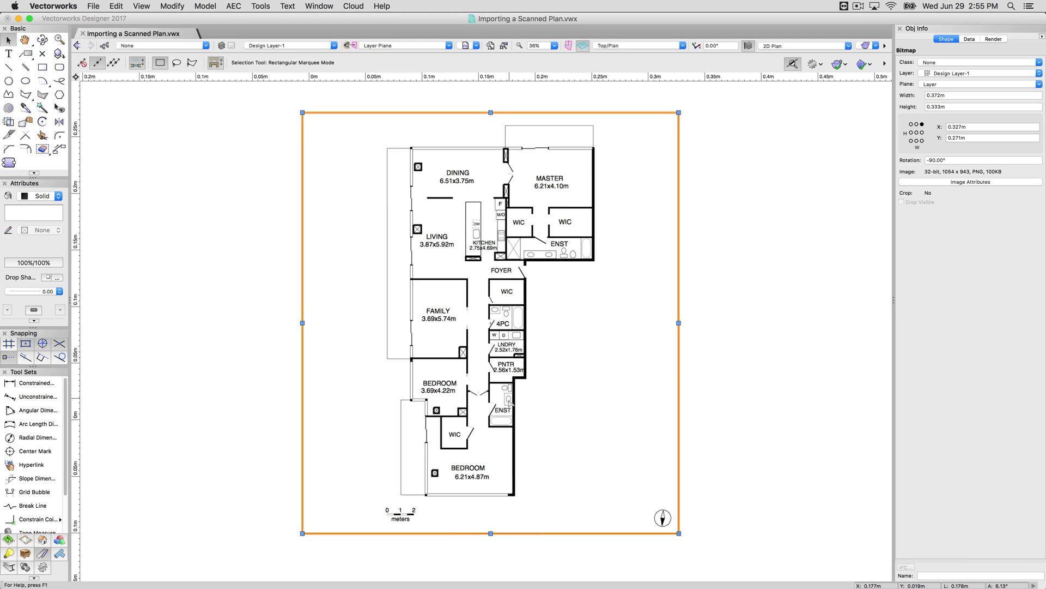
{"action": "scroll", "coordinate": [404, 526], "scroll_direction": "up", "scroll_amount": 6}
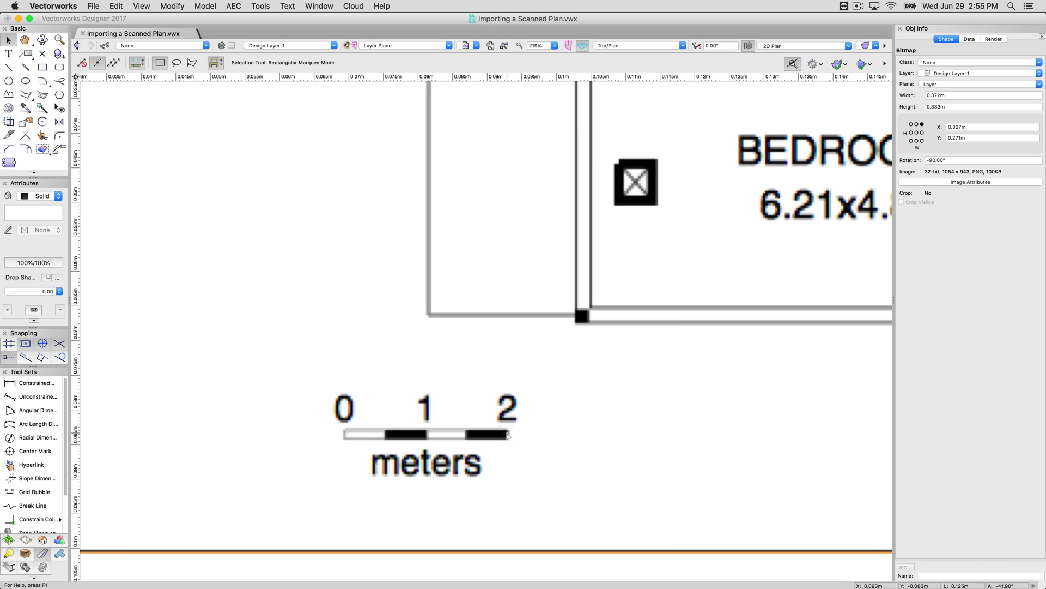
{"action": "scroll", "coordinate": [413, 451], "scroll_direction": "down", "scroll_amount": 5}
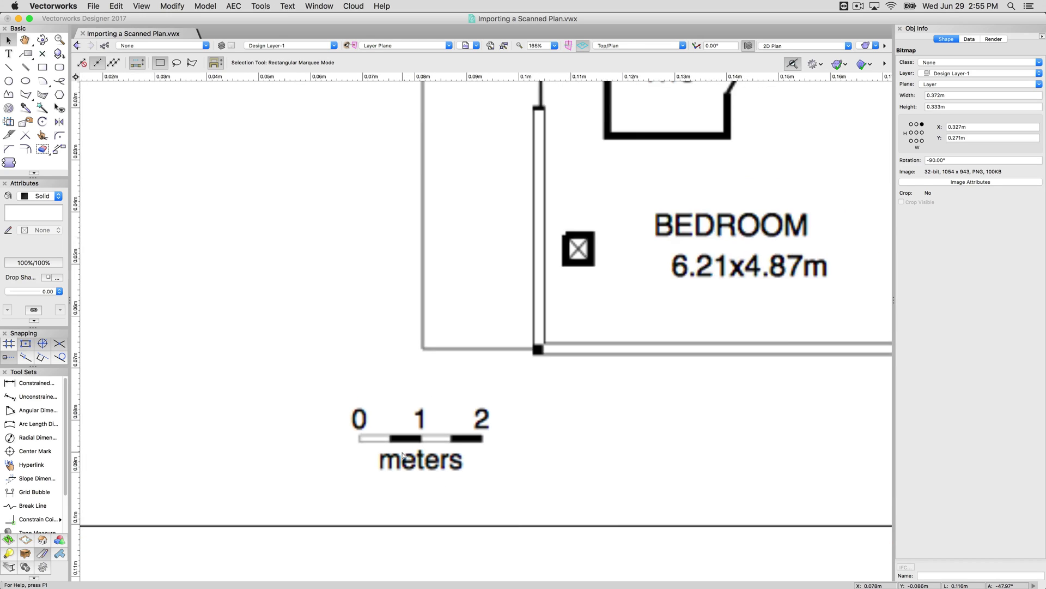
{"action": "scroll", "coordinate": [373, 455], "scroll_direction": "down", "scroll_amount": 2}
{"action": "left_click", "coordinate": [372, 455]}
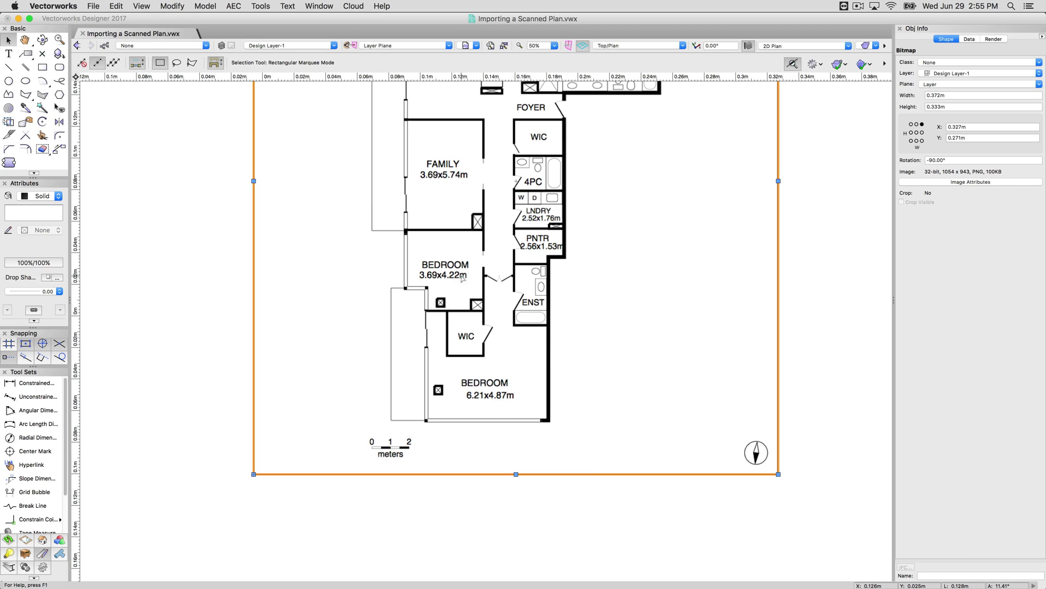
{"action": "scroll", "coordinate": [526, 198], "scroll_direction": "up", "scroll_amount": 4}
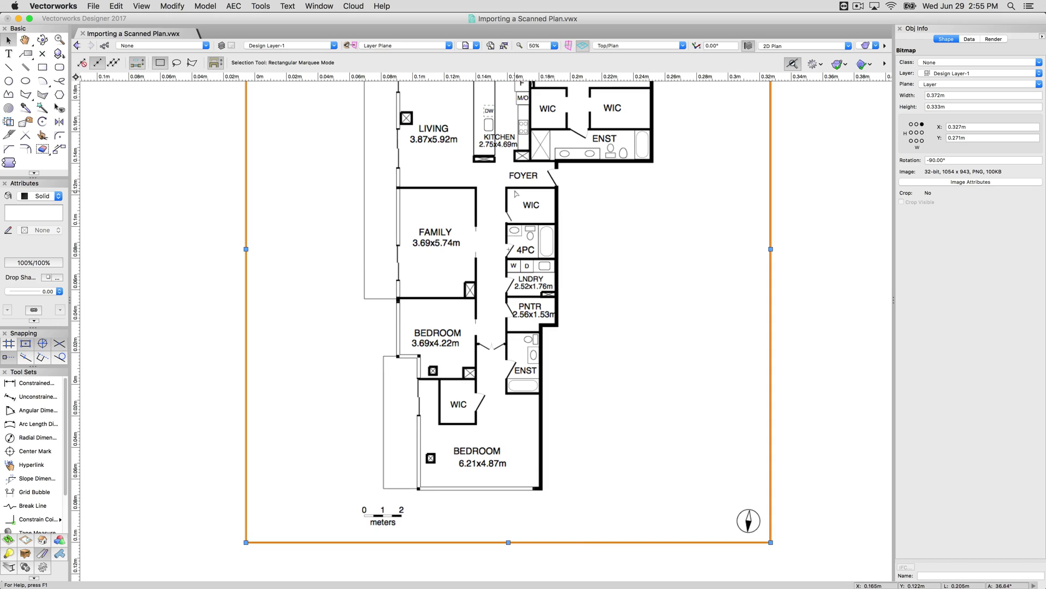
{"action": "scroll", "coordinate": [506, 200], "scroll_direction": "up", "scroll_amount": 10}
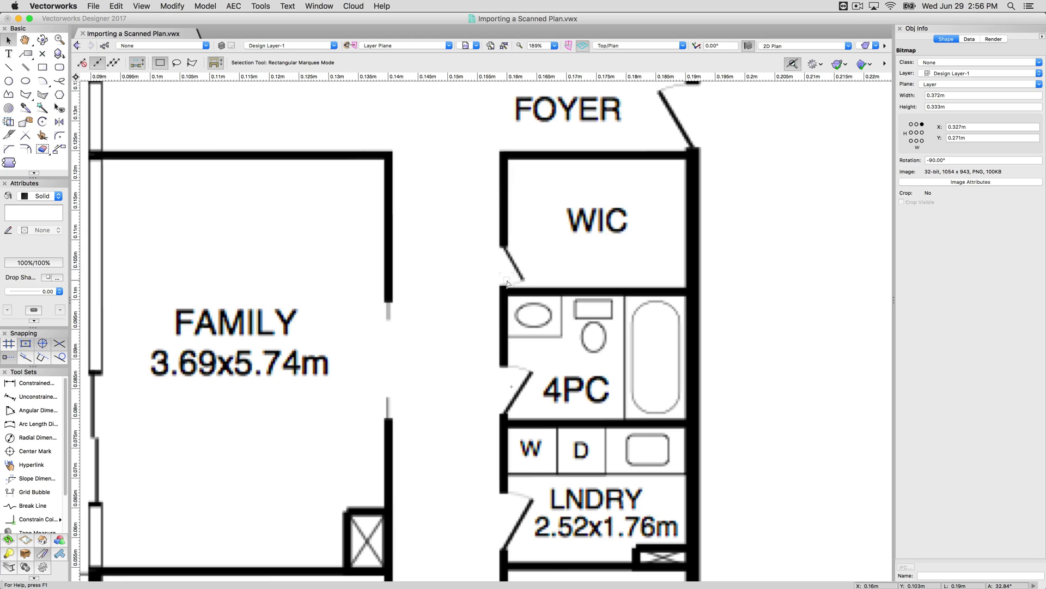
{"action": "scroll", "coordinate": [530, 310], "scroll_direction": "down", "scroll_amount": 3}
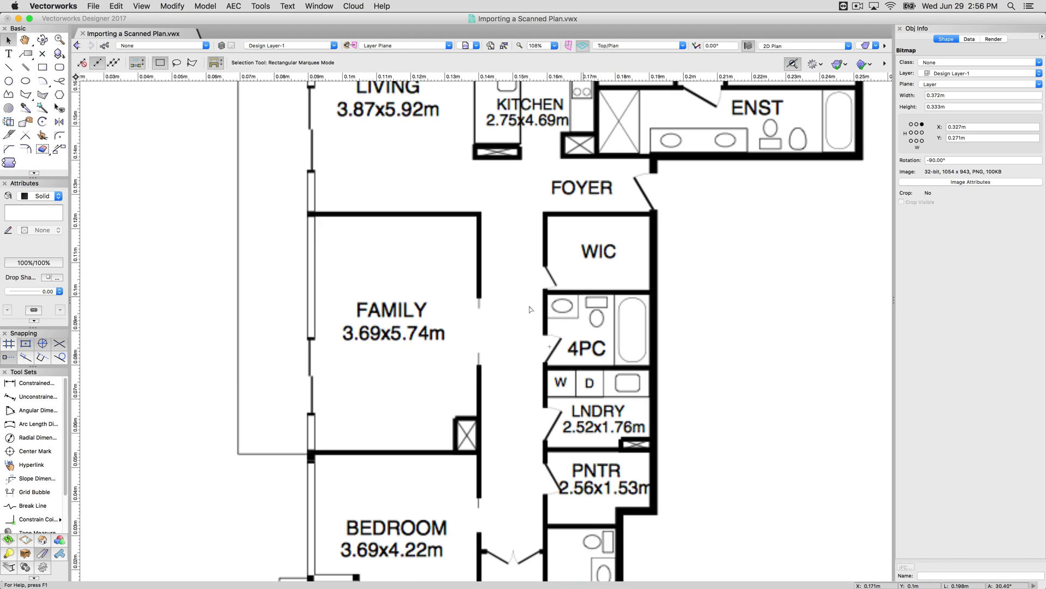
{"action": "scroll", "coordinate": [528, 309], "scroll_direction": "down", "scroll_amount": 4}
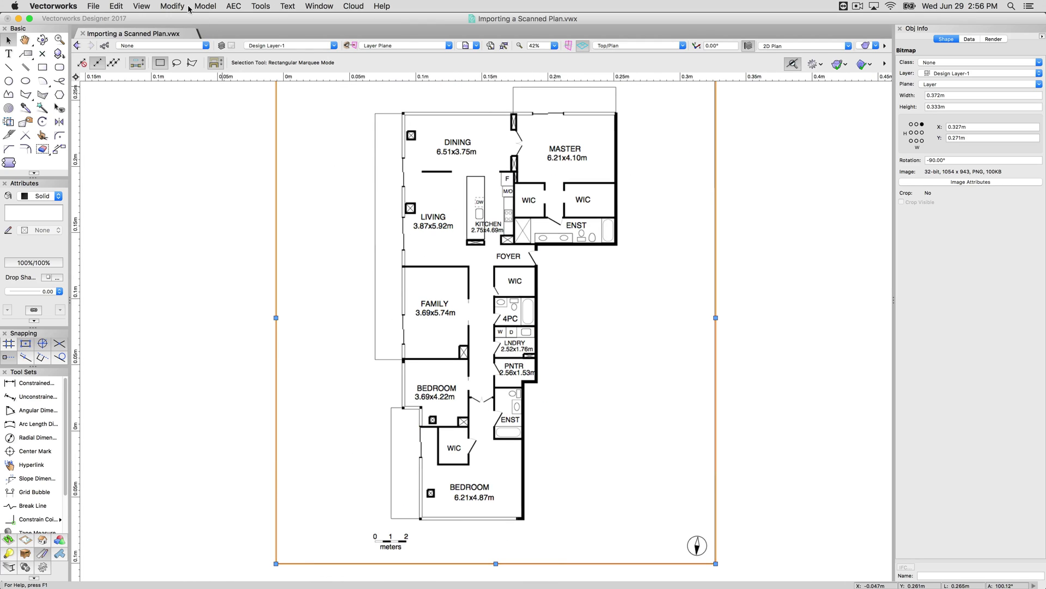
Scale the scan Symmetric By Distance so the scale bar's 0–2 span measures 2 m
{"action": "left_click", "coordinate": [187, 7]}
{"action": "left_click", "coordinate": [175, 61]}
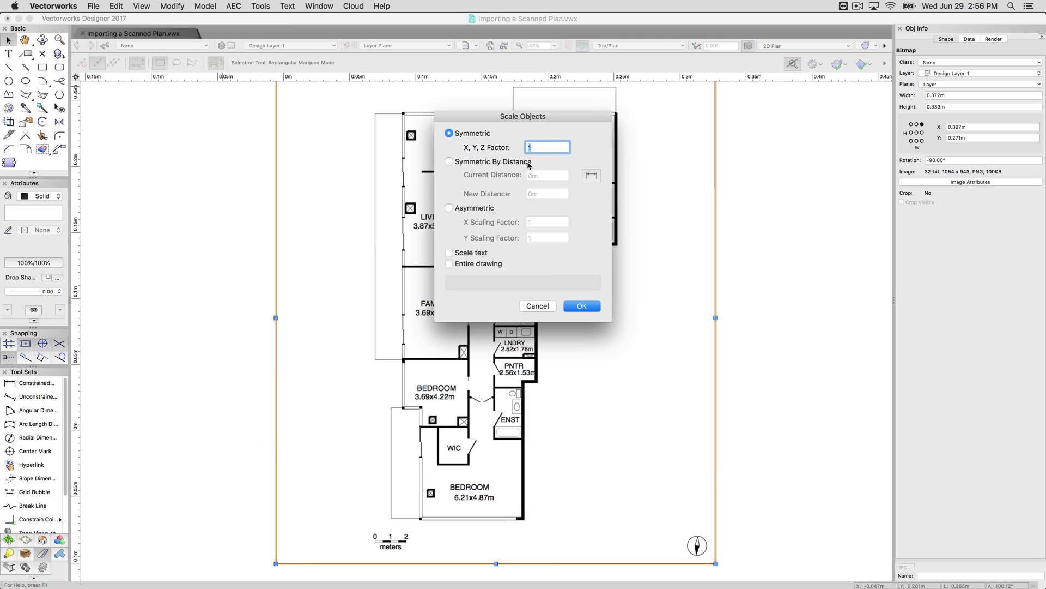
{"action": "left_click", "coordinate": [472, 161]}
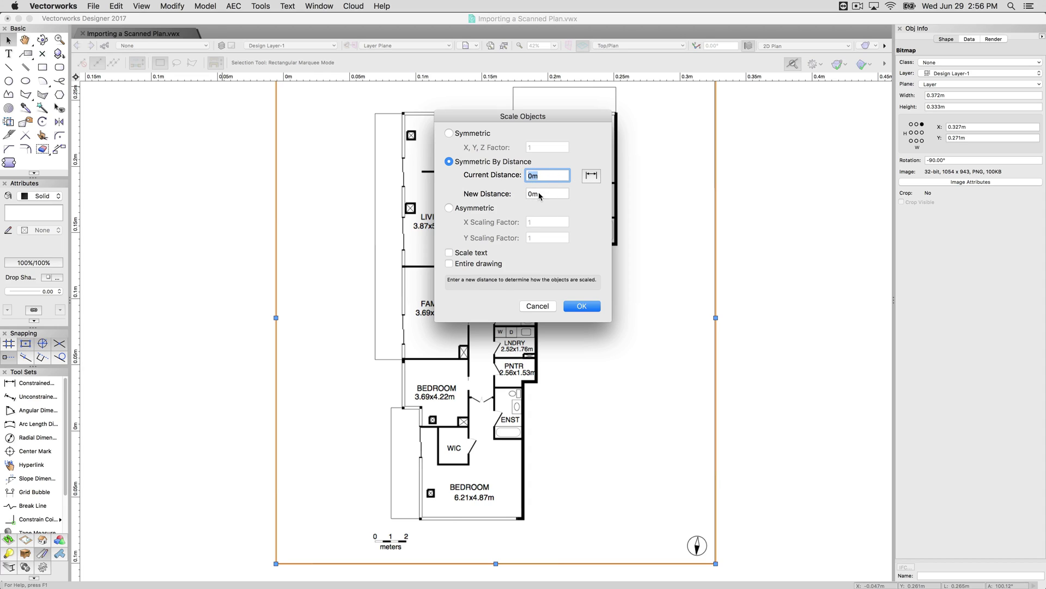
{"action": "left_click", "coordinate": [591, 176]}
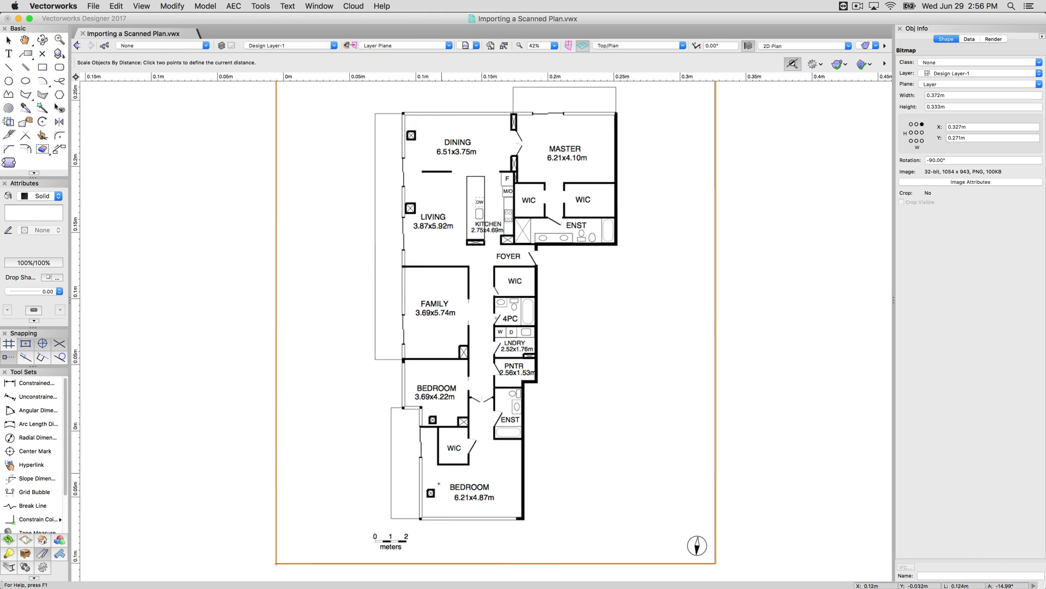
{"action": "scroll", "coordinate": [376, 553], "scroll_direction": "up", "scroll_amount": 8}
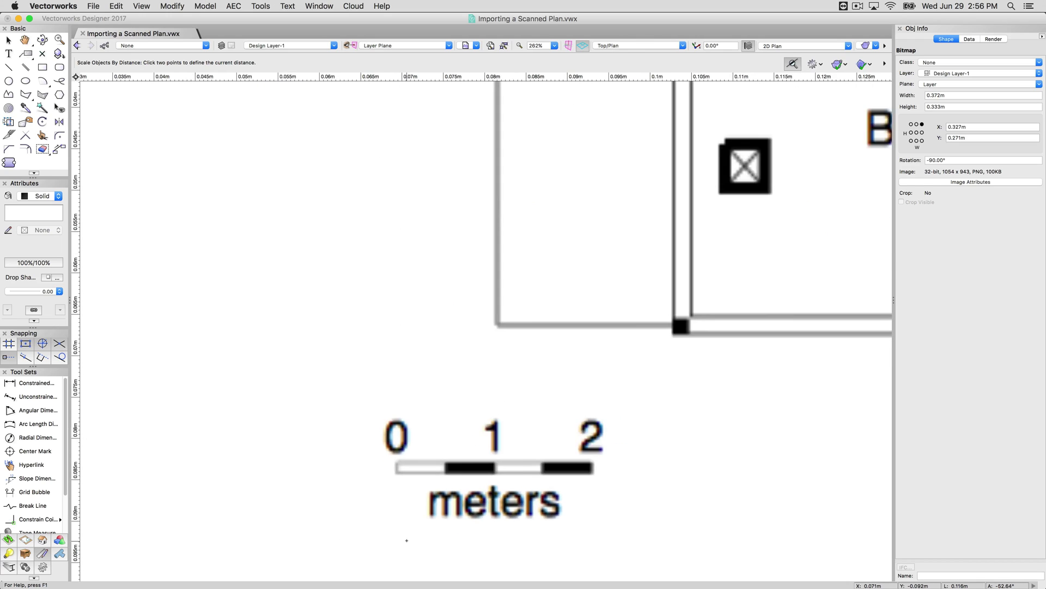
{"action": "scroll", "coordinate": [406, 540], "scroll_direction": "up", "scroll_amount": 1}
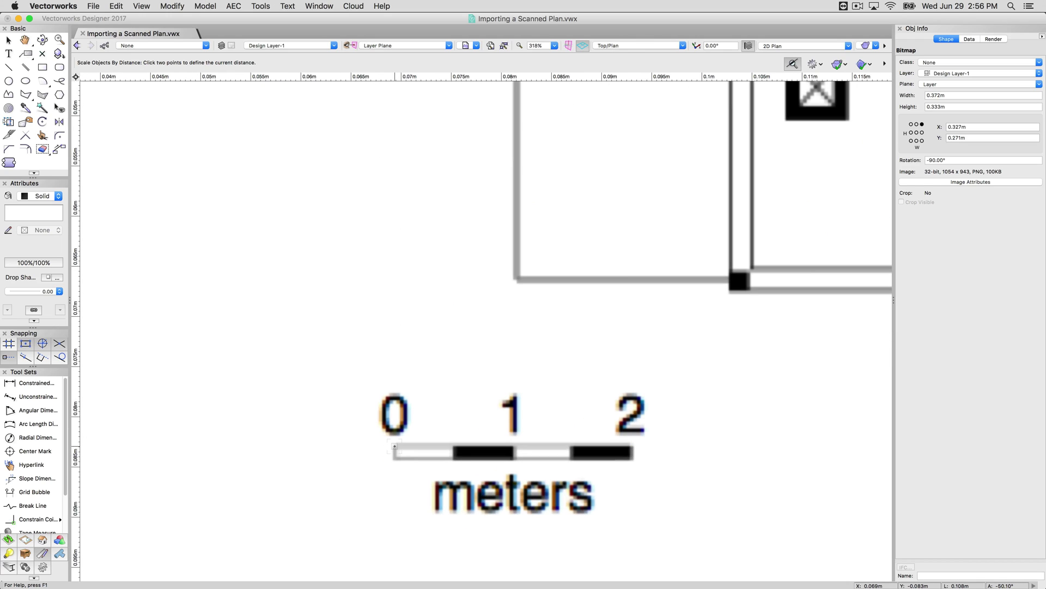
{"action": "left_click", "coordinate": [395, 447]}
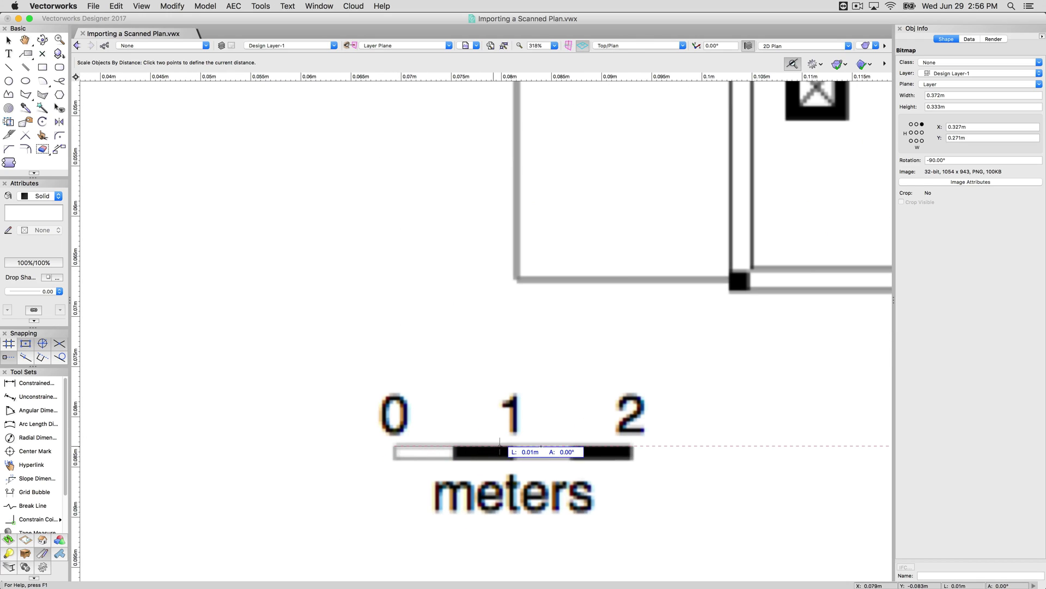
{"action": "left_click", "coordinate": [632, 447]}
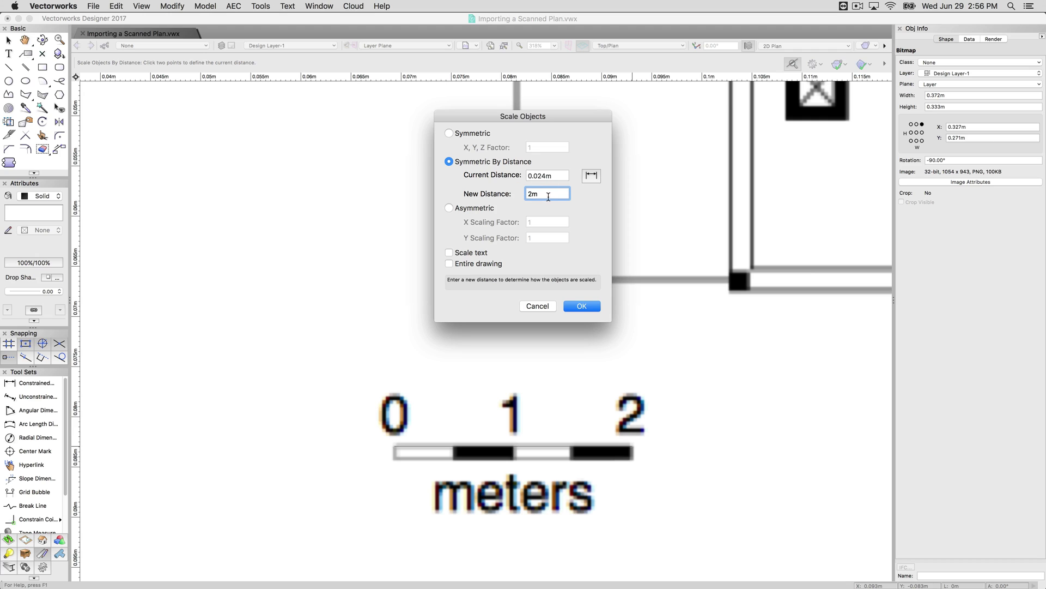
{"action": "left_click", "coordinate": [581, 306]}
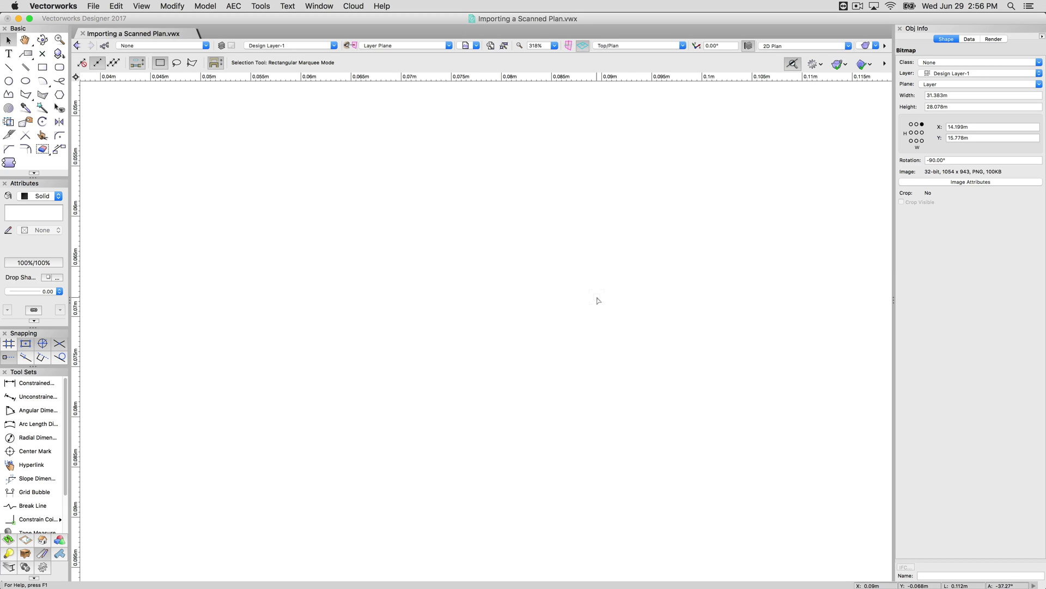
{"action": "scroll", "coordinate": [429, 329], "scroll_direction": "down", "scroll_amount": 10}
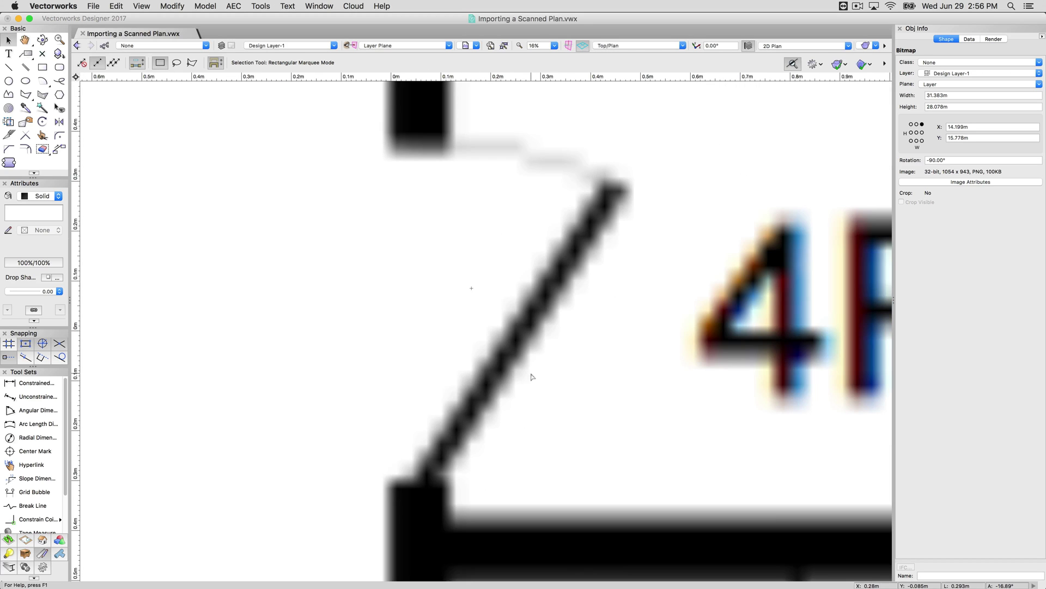
{"action": "scroll", "coordinate": [532, 377], "scroll_direction": "down", "scroll_amount": 10}
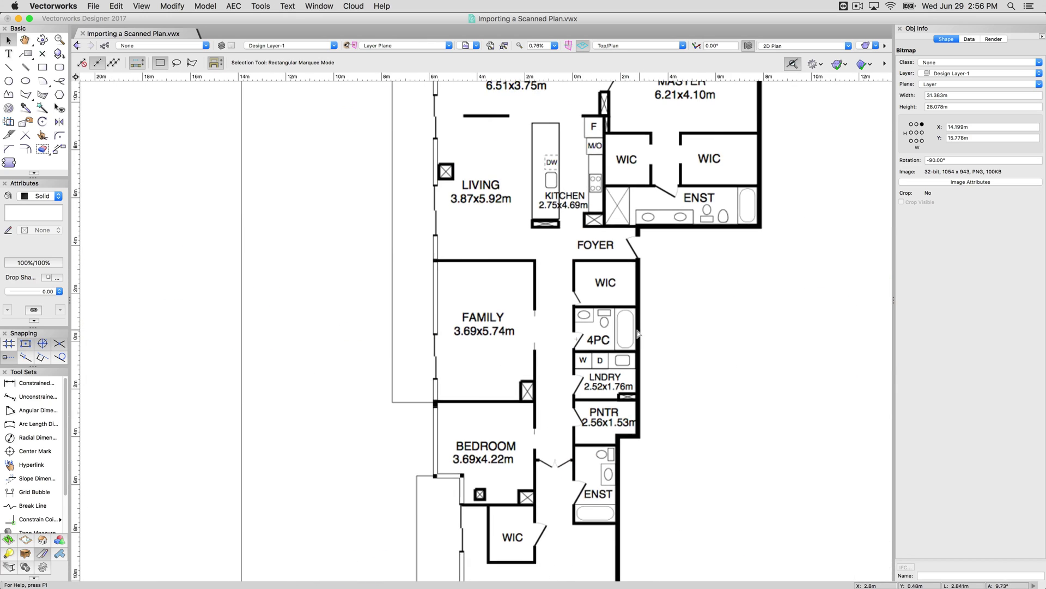
Add a test dimension across the FAMILY room's top wall, reading about 4.018 m
{"action": "scroll", "coordinate": [626, 343], "scroll_direction": "down", "scroll_amount": 2}
{"action": "scroll", "coordinate": [678, 295], "scroll_direction": "up", "scroll_amount": 1}
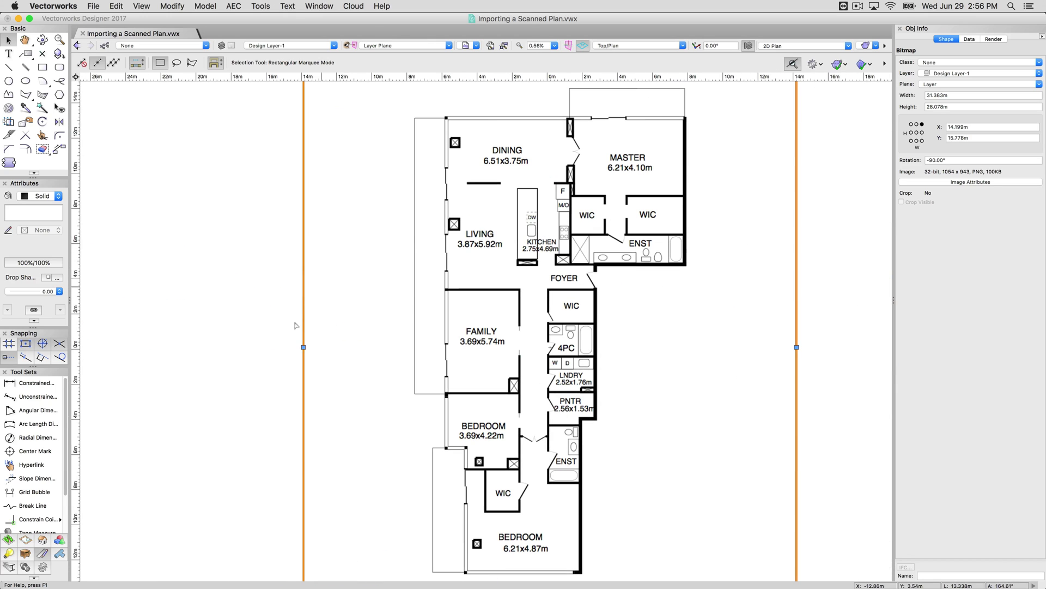
{"action": "left_click", "coordinate": [33, 383]}
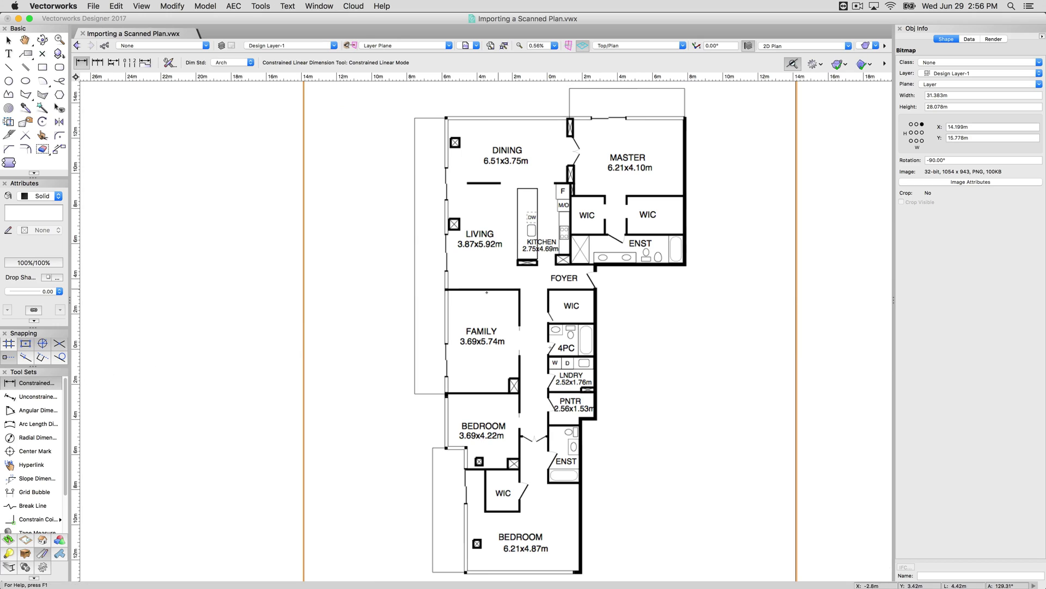
{"action": "scroll", "coordinate": [483, 295], "scroll_direction": "up", "scroll_amount": 2}
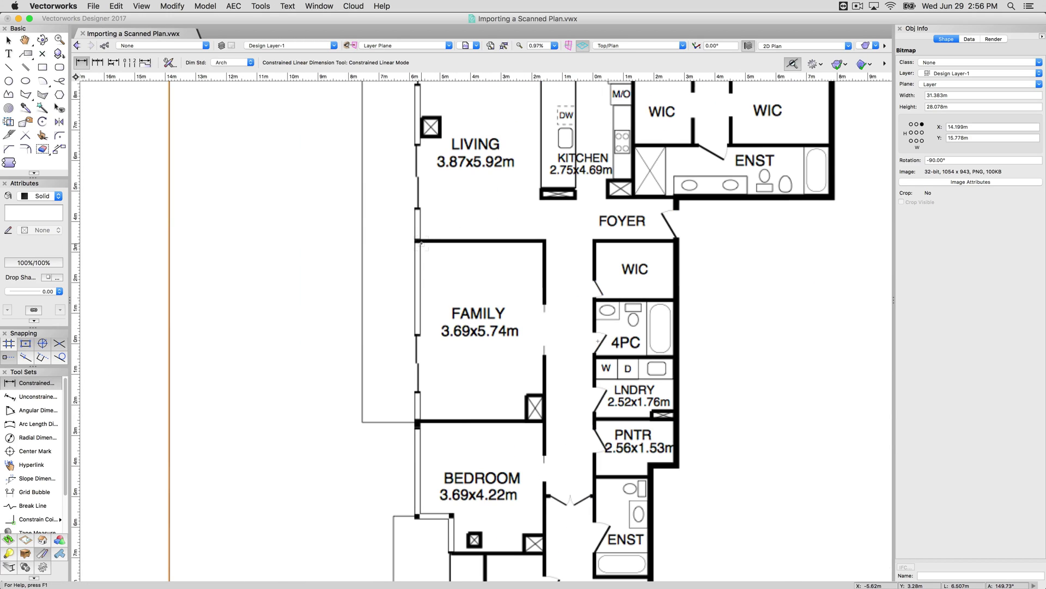
{"action": "left_click", "coordinate": [544, 242]}
{"action": "left_click", "coordinate": [421, 242]}
{"action": "left_click", "coordinate": [420, 229]}
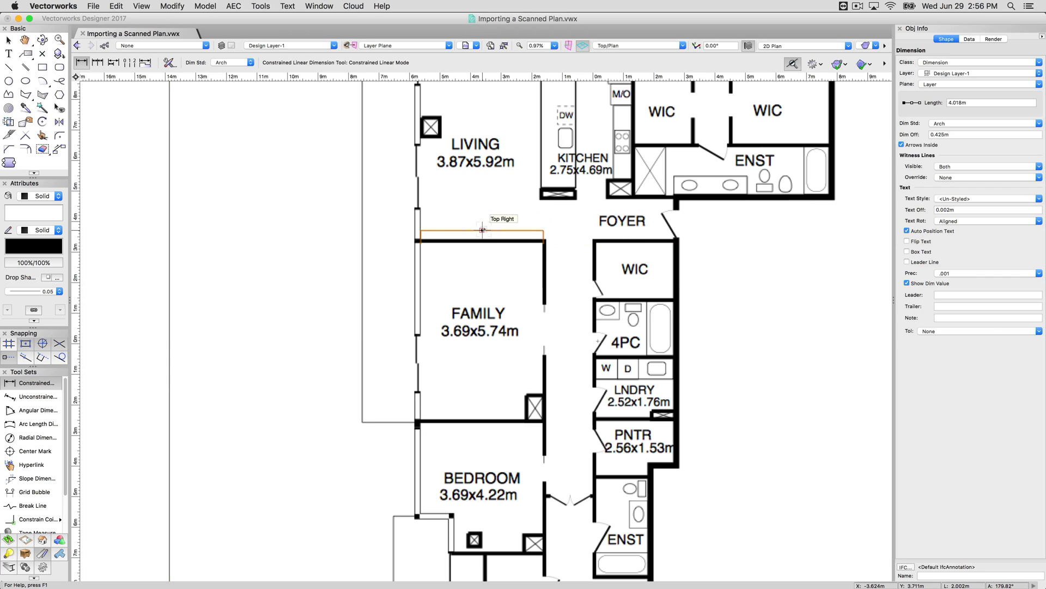
{"action": "key", "text": "Escape"}
Set the active layer scale of Design Layer-1 to 1:50
{"action": "right_click", "coordinate": [118, 229]}
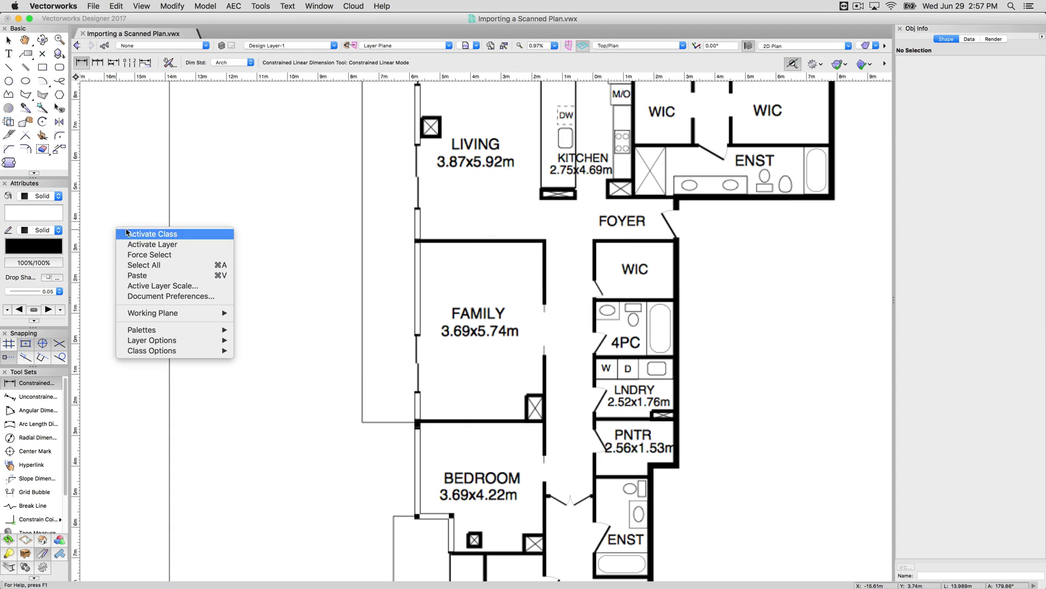
{"action": "left_click", "coordinate": [186, 285]}
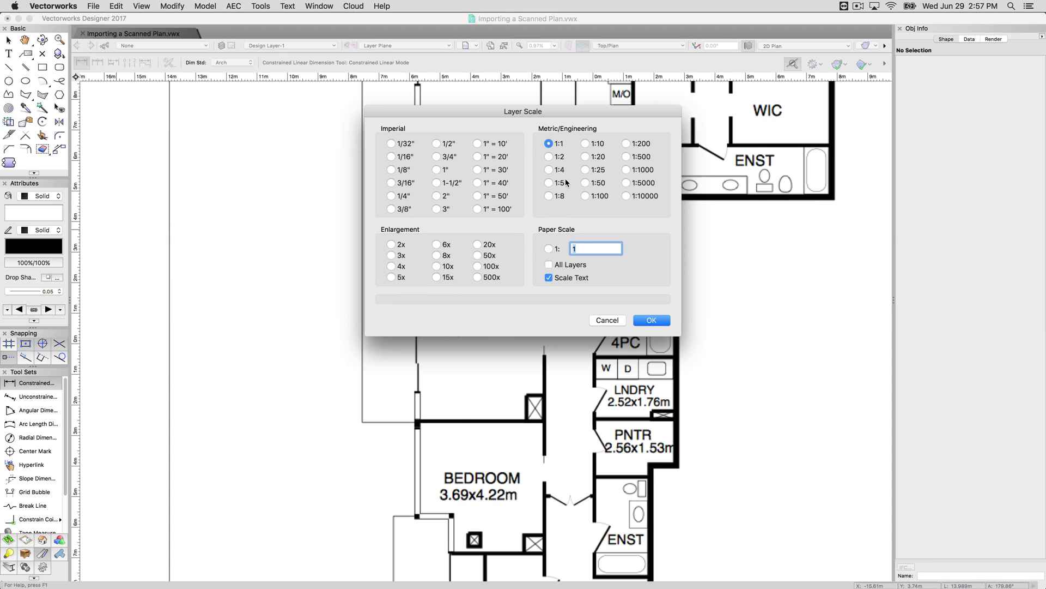
{"action": "left_click", "coordinate": [584, 182]}
{"action": "left_click", "coordinate": [652, 320]}
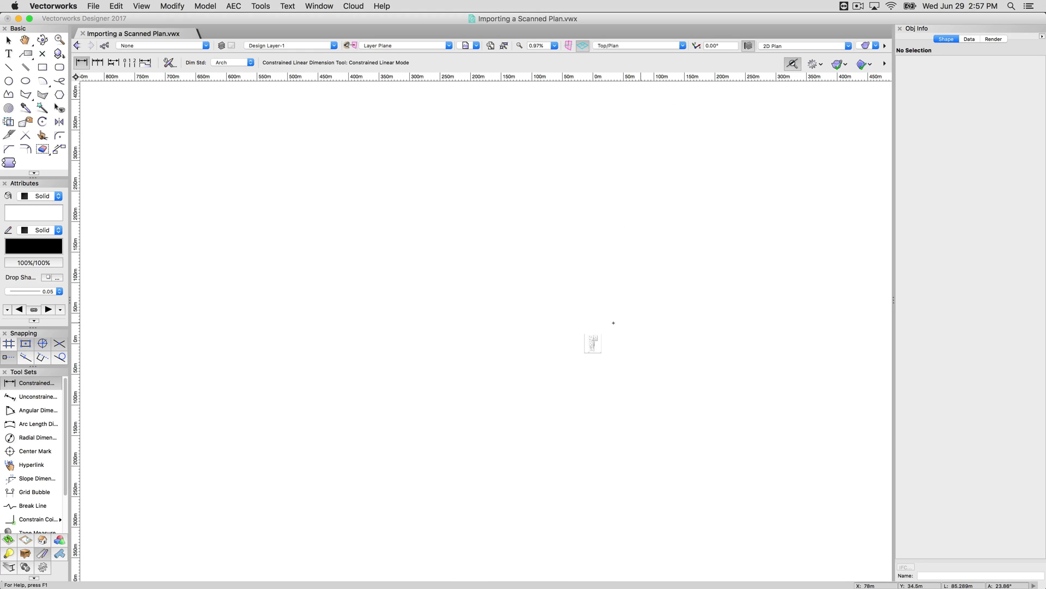
Re-dimension the Family room's top wall, now reading 3.992 m
{"action": "scroll", "coordinate": [589, 323], "scroll_direction": "up", "scroll_amount": 10}
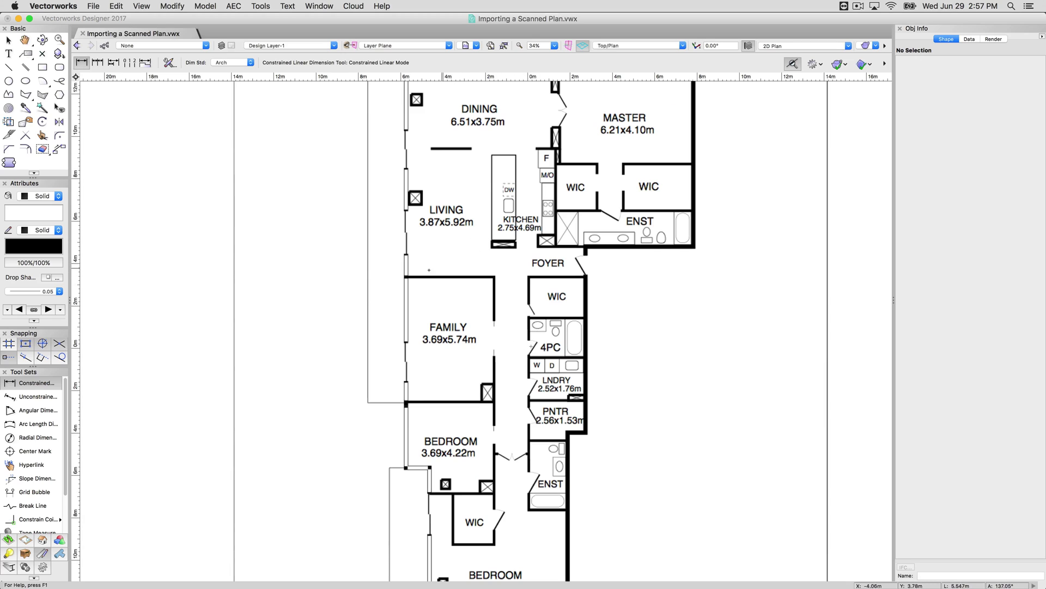
{"action": "left_click", "coordinate": [493, 278]}
{"action": "left_click", "coordinate": [494, 266]}
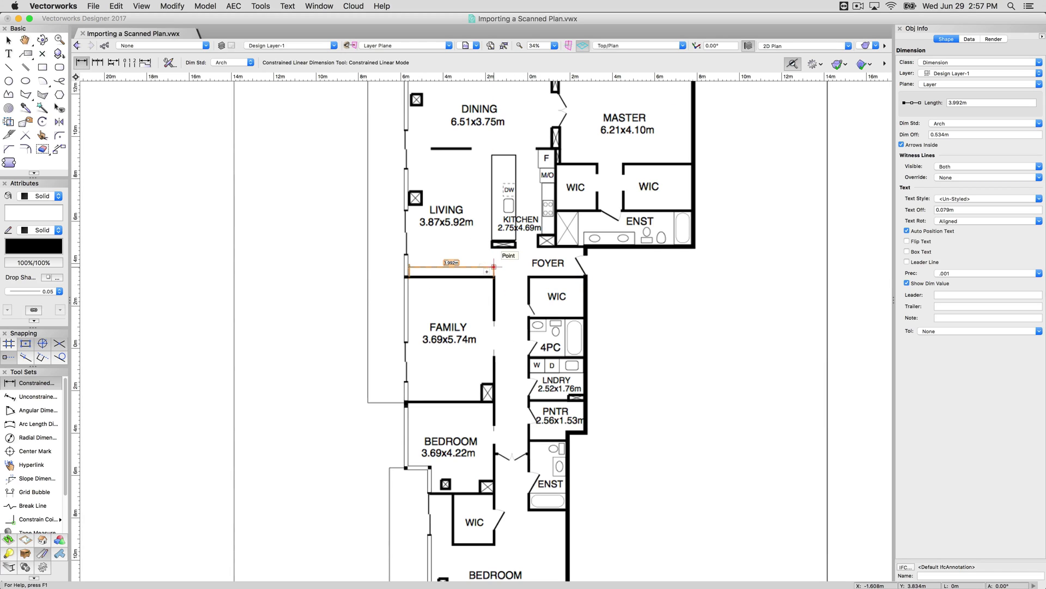
{"action": "scroll", "coordinate": [494, 266], "scroll_direction": "up", "scroll_amount": 2}
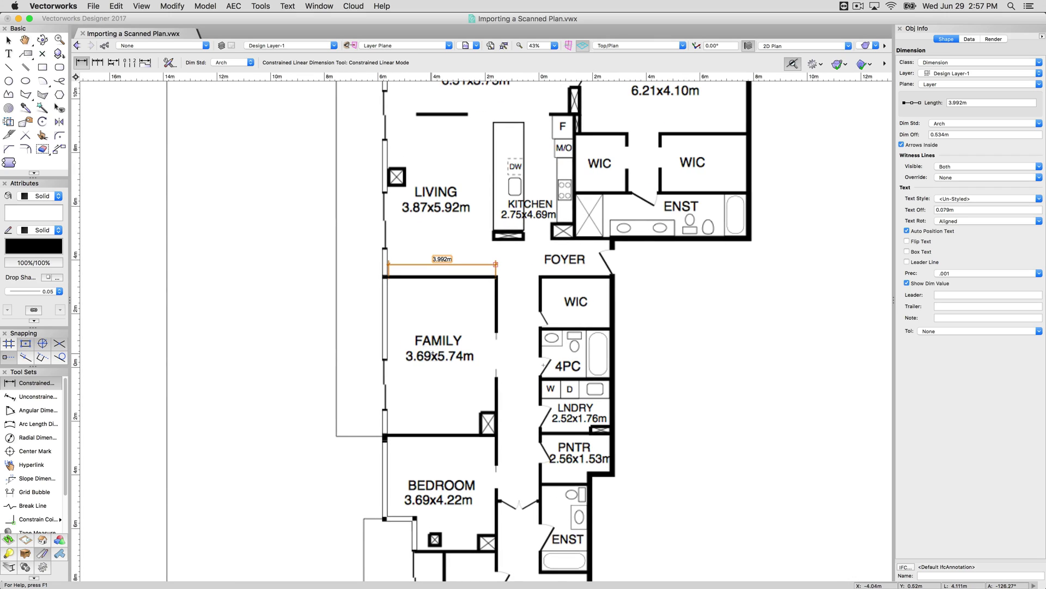
{"action": "scroll", "coordinate": [432, 354], "scroll_direction": "up", "scroll_amount": 1}
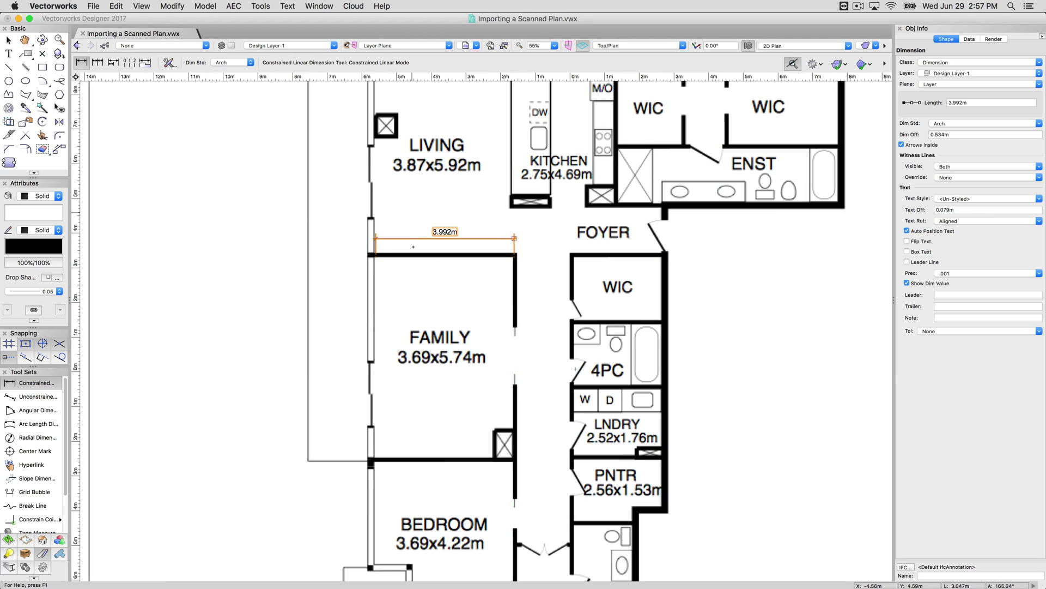
{"action": "left_click", "coordinate": [8, 40]}
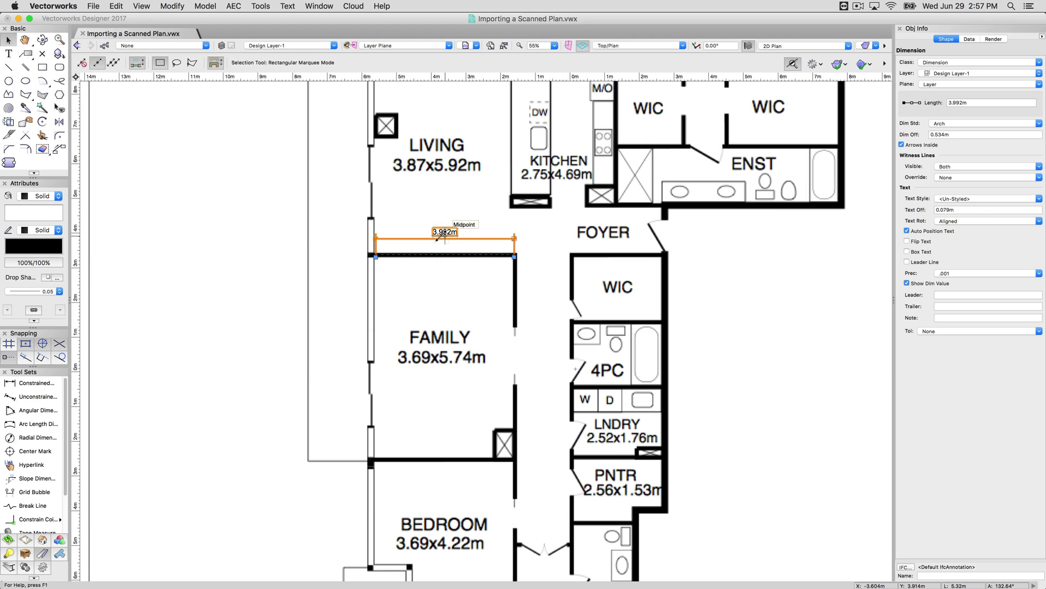
{"action": "key", "text": "Delete"}
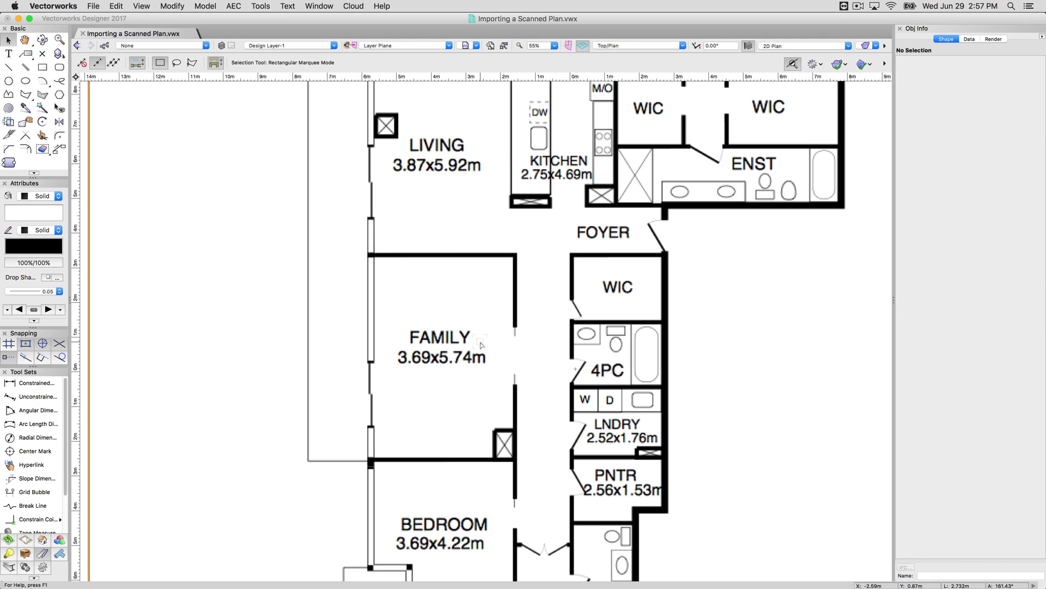
{"action": "scroll", "coordinate": [456, 382], "scroll_direction": "down", "scroll_amount": 1}
{"action": "scroll", "coordinate": [456, 381], "scroll_direction": "down", "scroll_amount": 2}
{"action": "scroll", "coordinate": [474, 161], "scroll_direction": "up", "scroll_amount": 5}
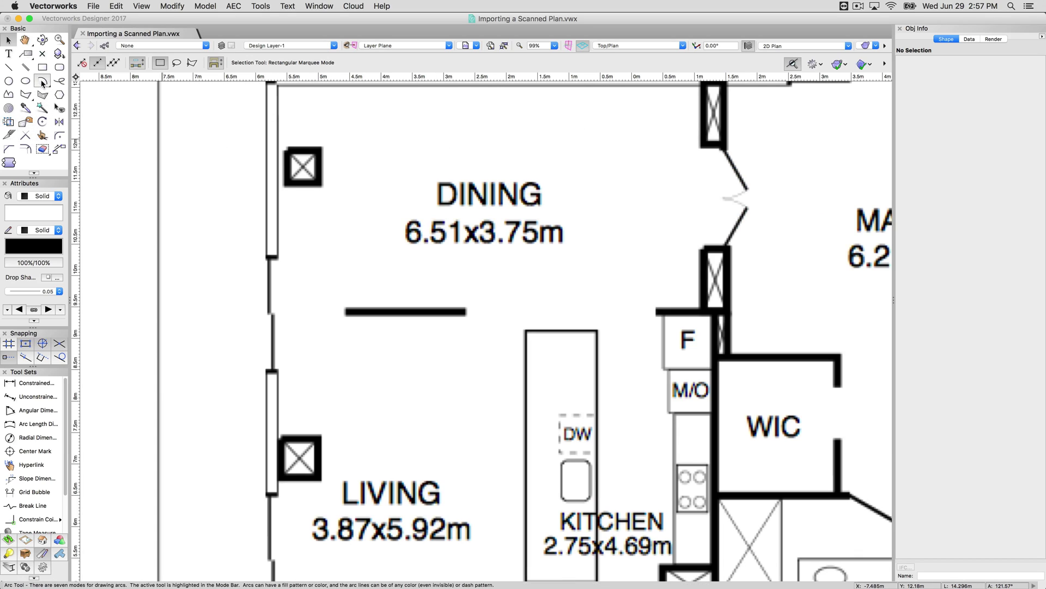
{"action": "left_click", "coordinate": [36, 384]}
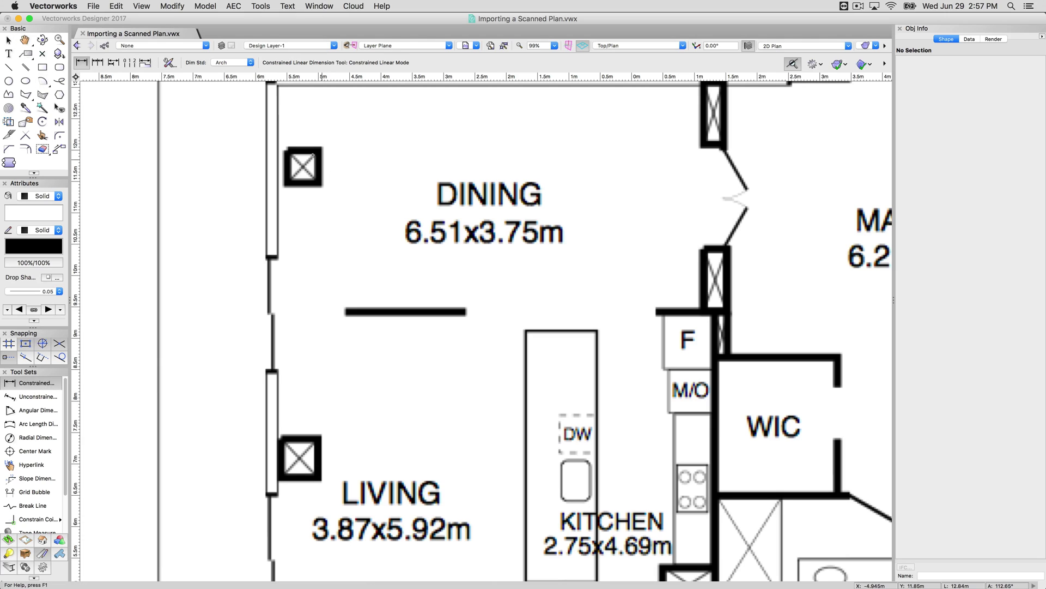
{"action": "left_click", "coordinate": [278, 130]}
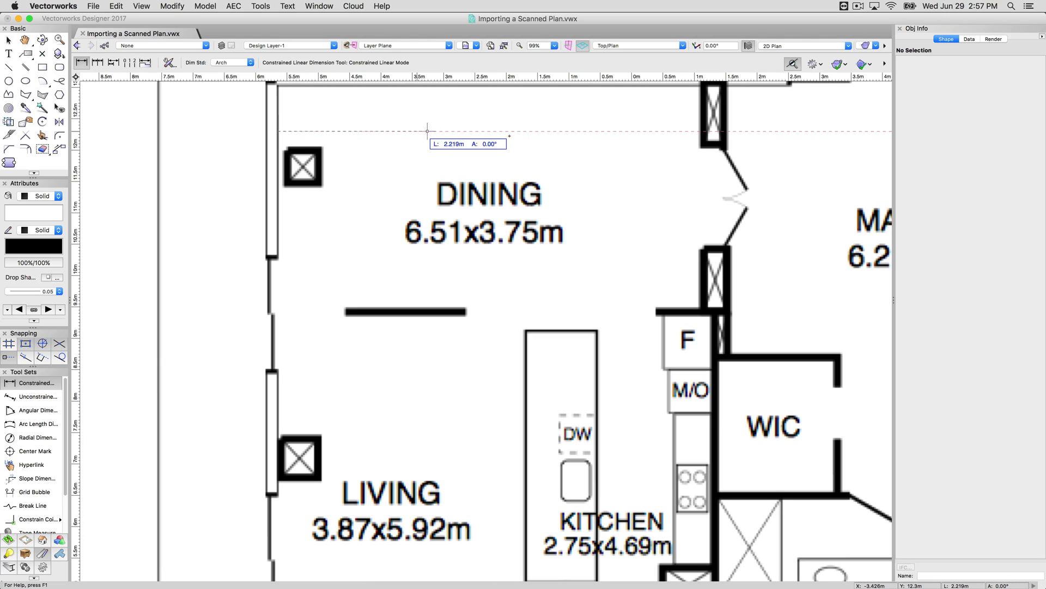
{"action": "left_click", "coordinate": [699, 131]}
{"action": "left_click", "coordinate": [700, 119]}
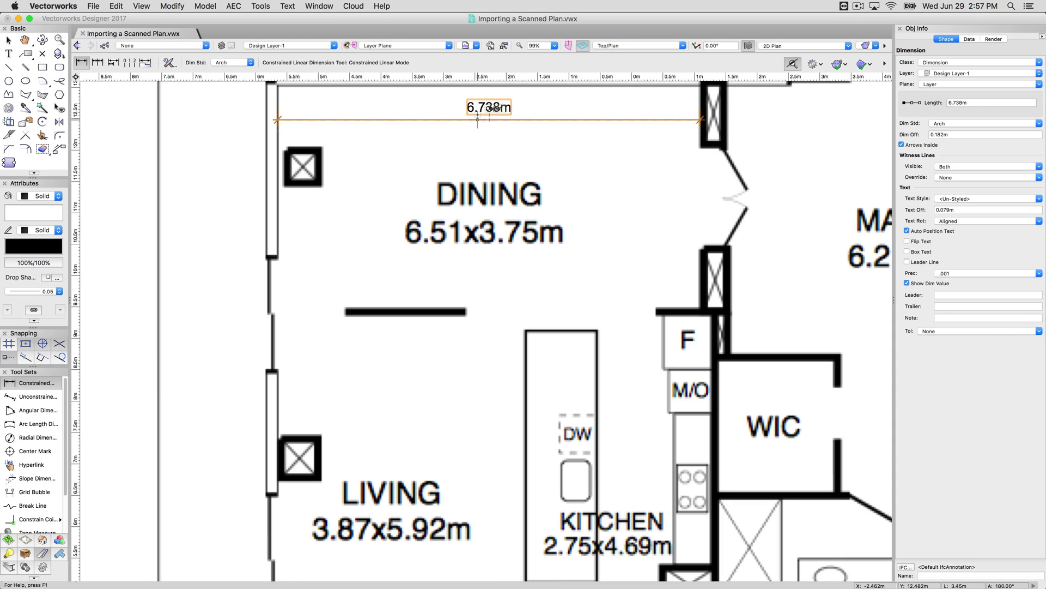
{"action": "key", "text": "BackSpace"}
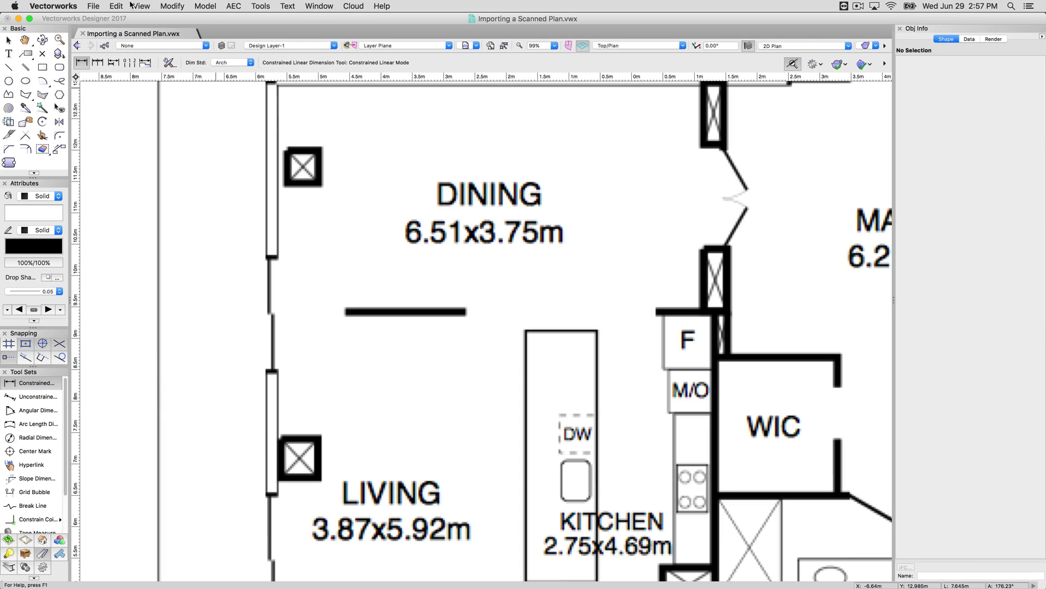
Rescale the scan by distance so the Dining room's wall-to-wall width measures 6.51m
{"action": "left_click", "coordinate": [8, 39]}
{"action": "left_click", "coordinate": [840, 106]}
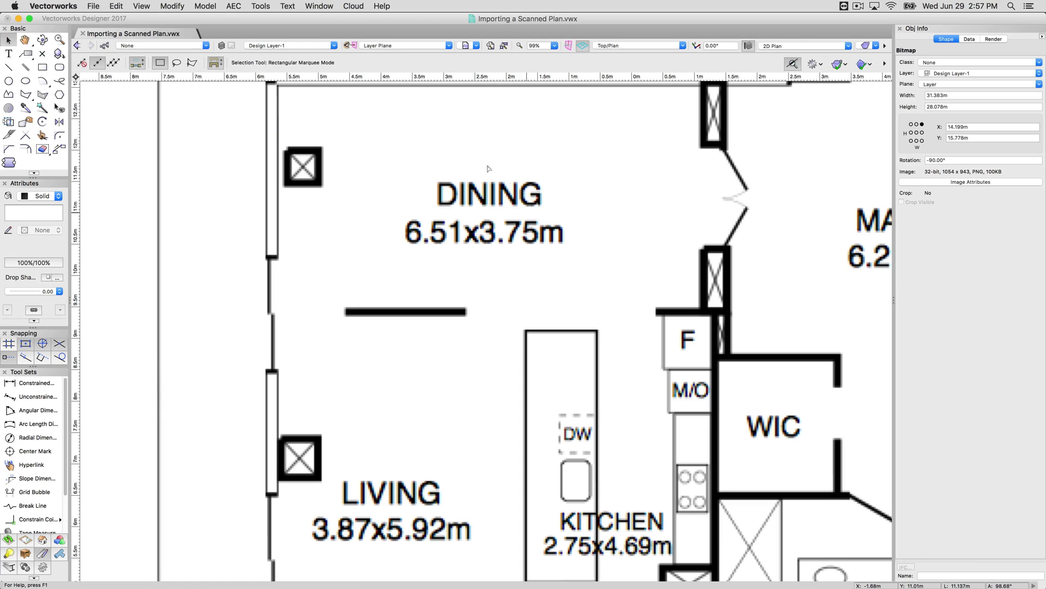
{"action": "left_click", "coordinate": [173, 6]}
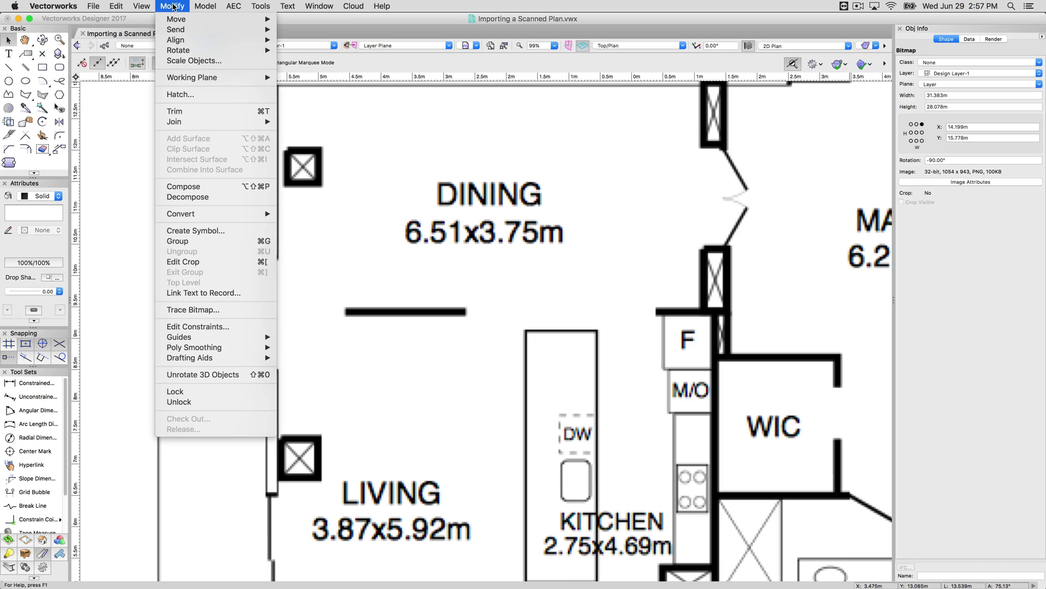
{"action": "left_click", "coordinate": [203, 62]}
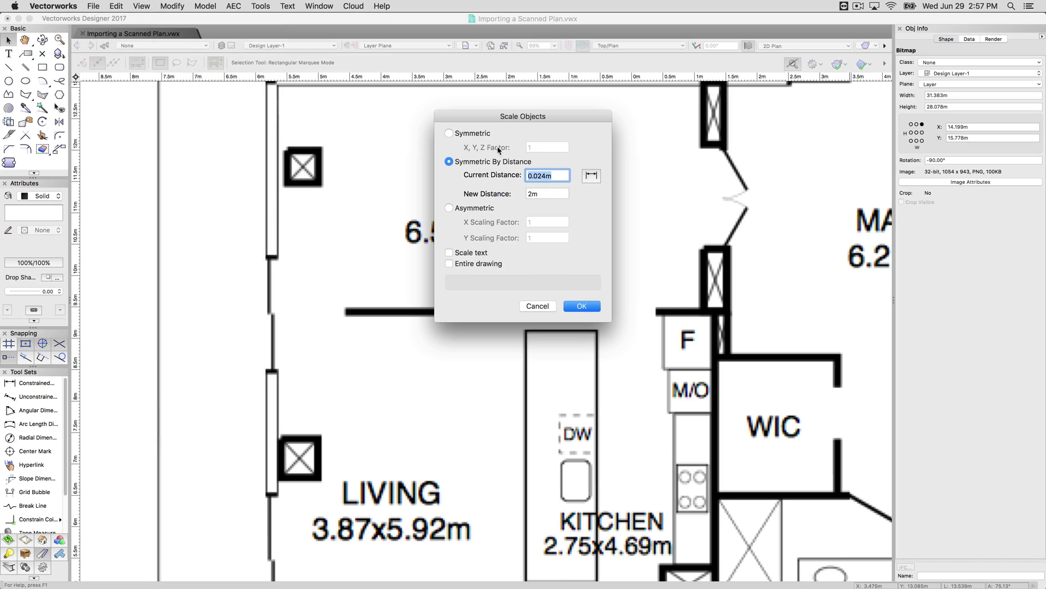
{"action": "left_click", "coordinate": [590, 174]}
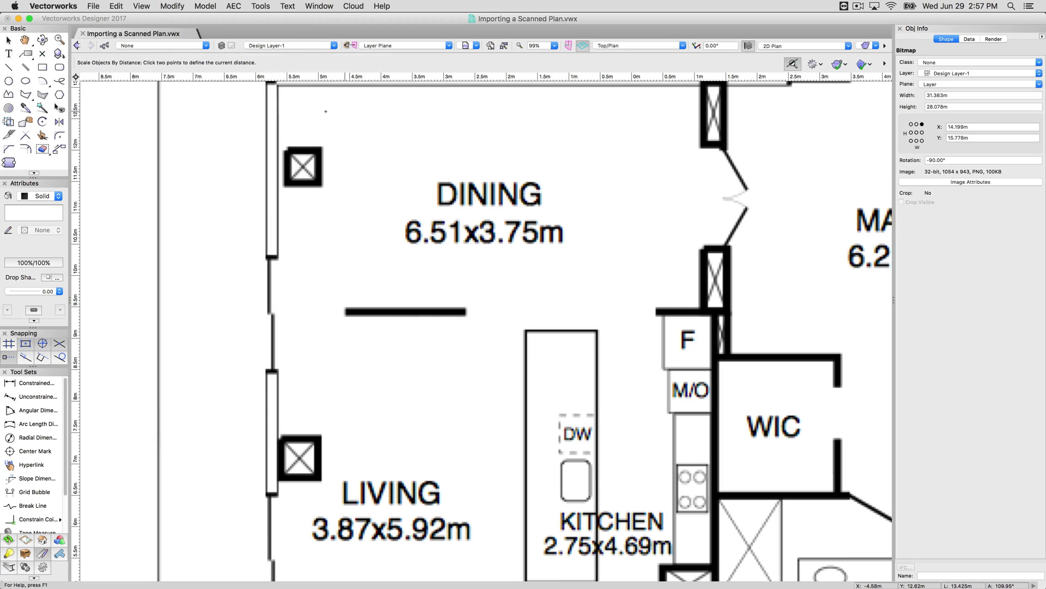
{"action": "left_click", "coordinate": [279, 112]}
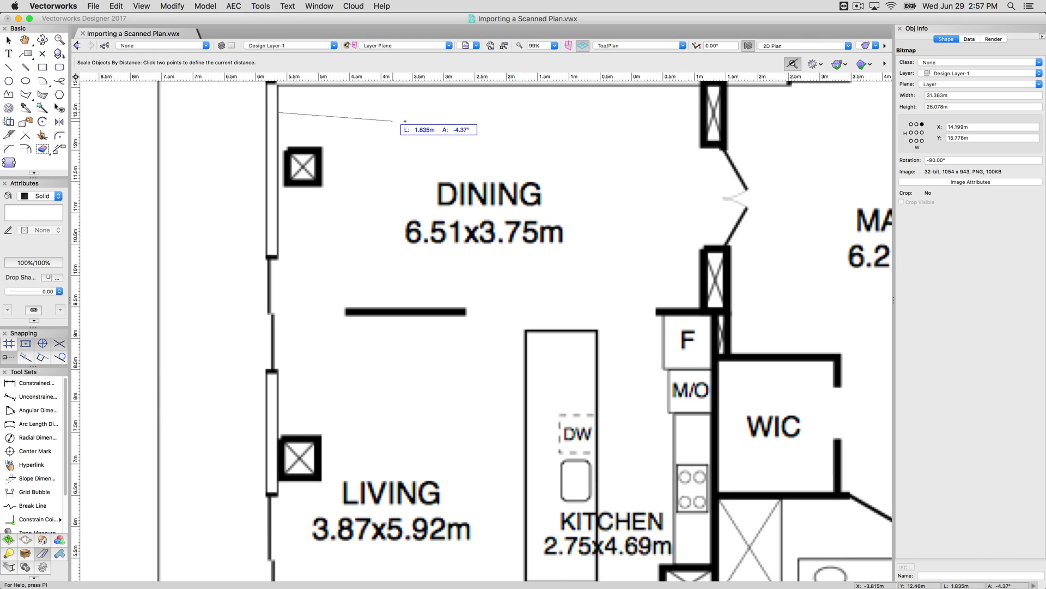
{"action": "left_click", "coordinate": [699, 113]}
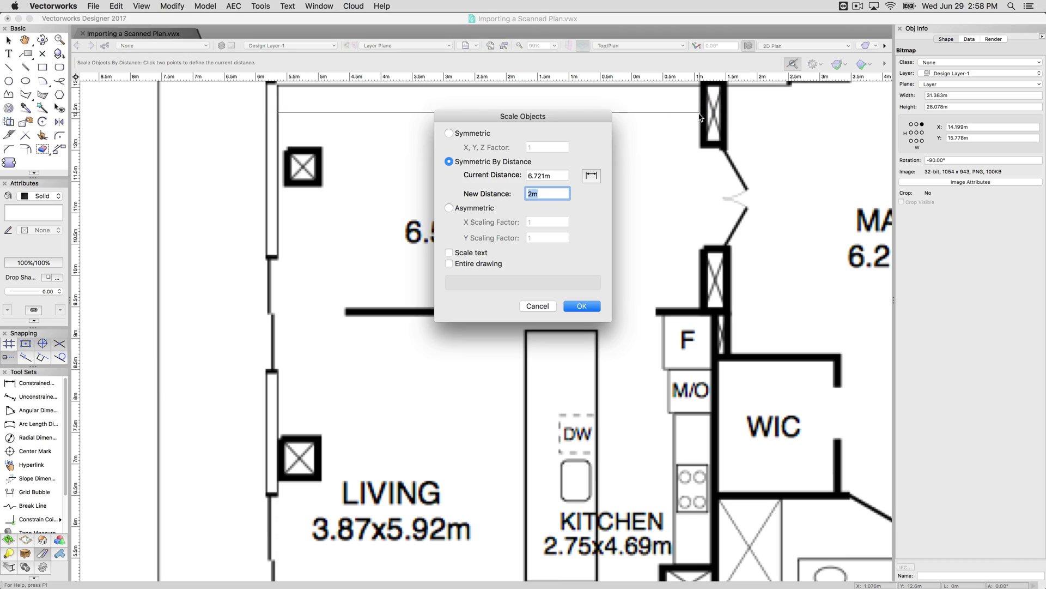
{"action": "type", "text": "6.51m"}
{"action": "left_click", "coordinate": [581, 306]}
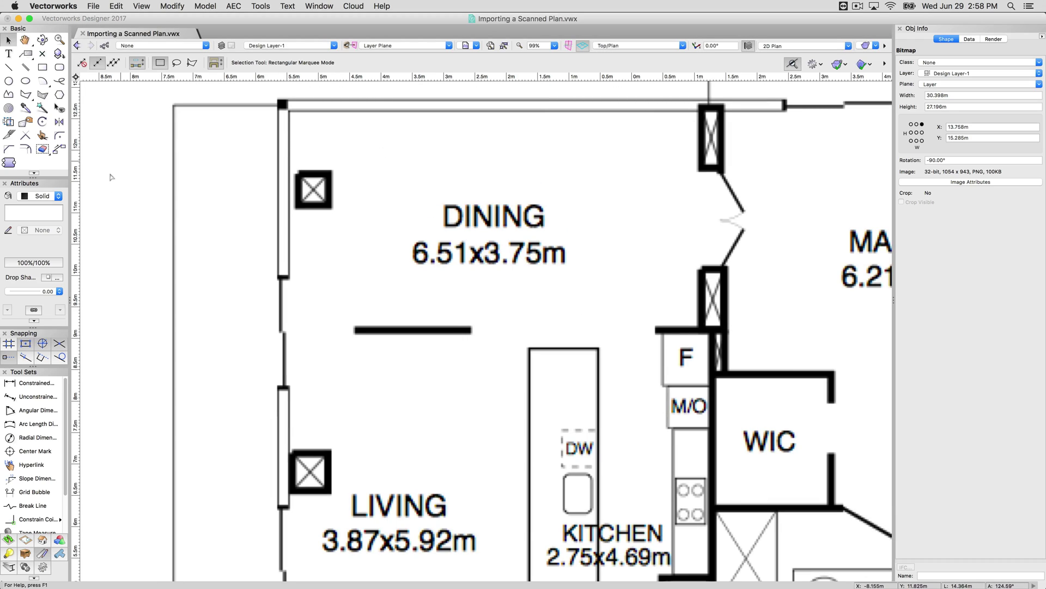
{"action": "left_click", "coordinate": [37, 384]}
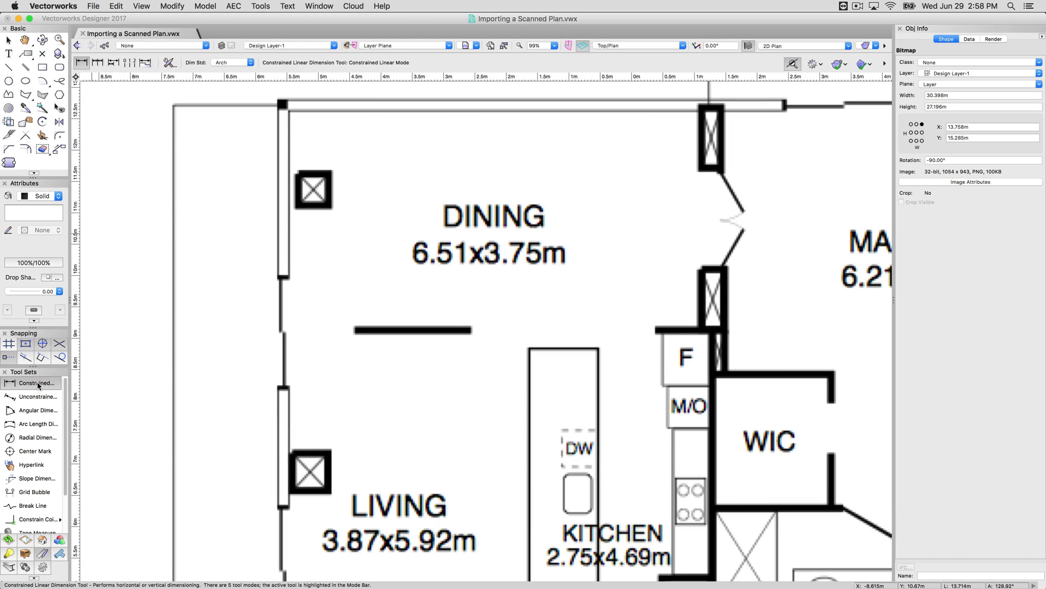
{"action": "left_click", "coordinate": [289, 143]}
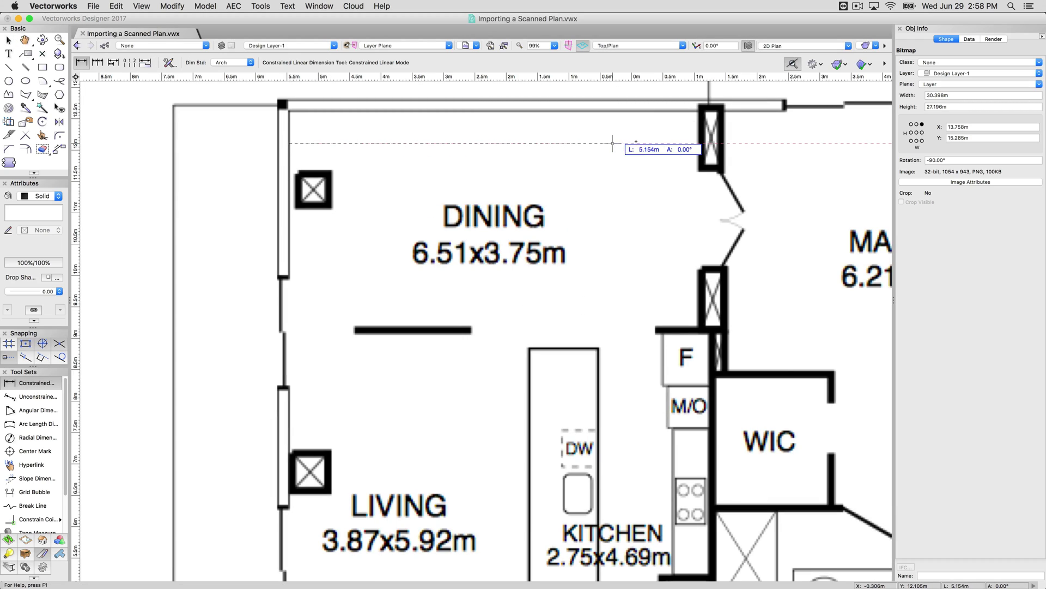
{"action": "key", "text": "Escape"}
{"action": "left_click", "coordinate": [699, 142]}
{"action": "left_click", "coordinate": [698, 131]}
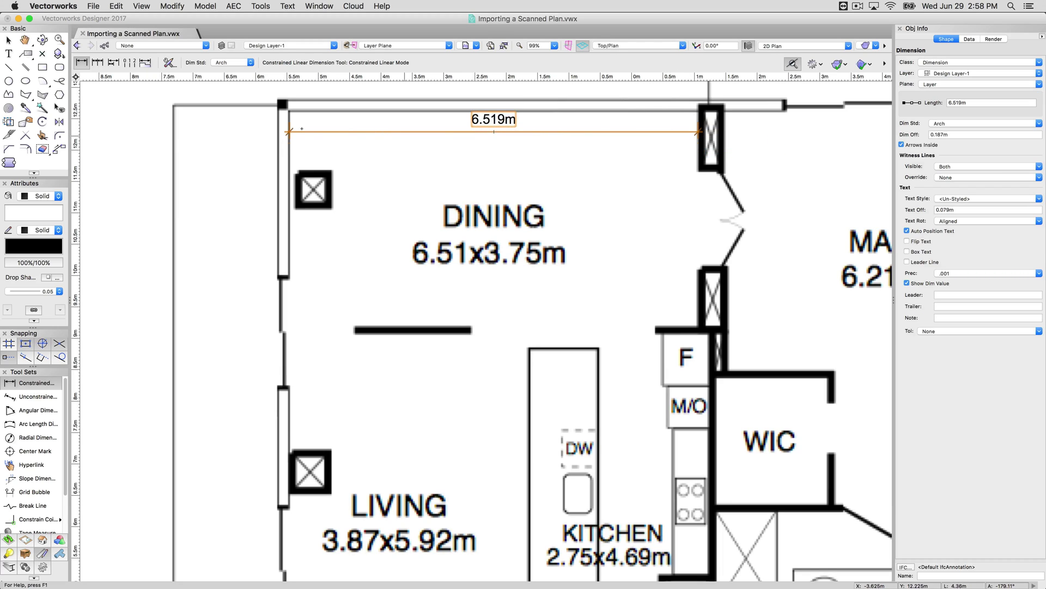
{"action": "left_click", "coordinate": [6, 40]}
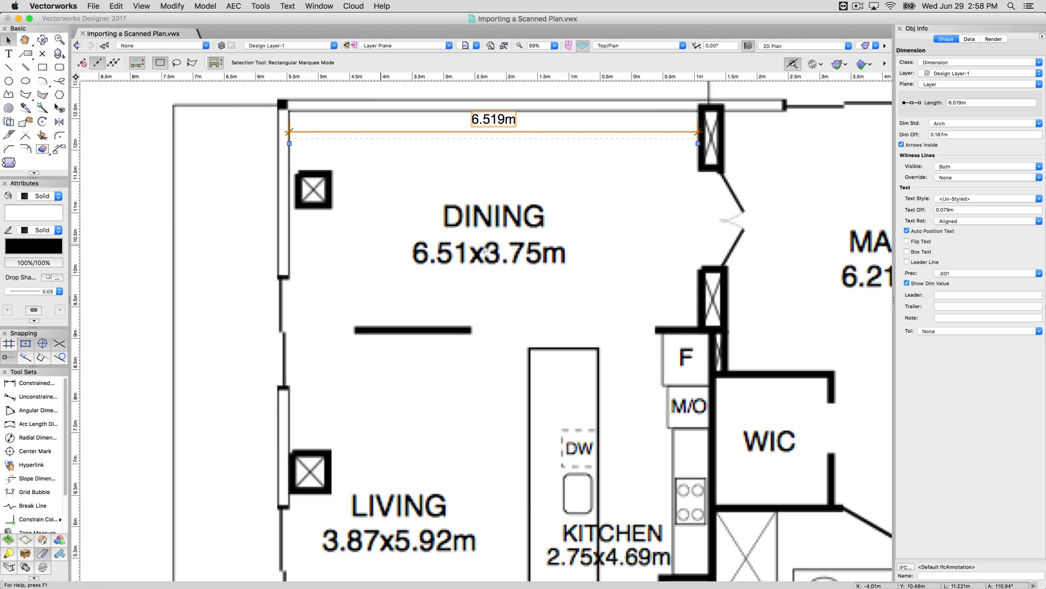
{"action": "key", "text": "Delete"}
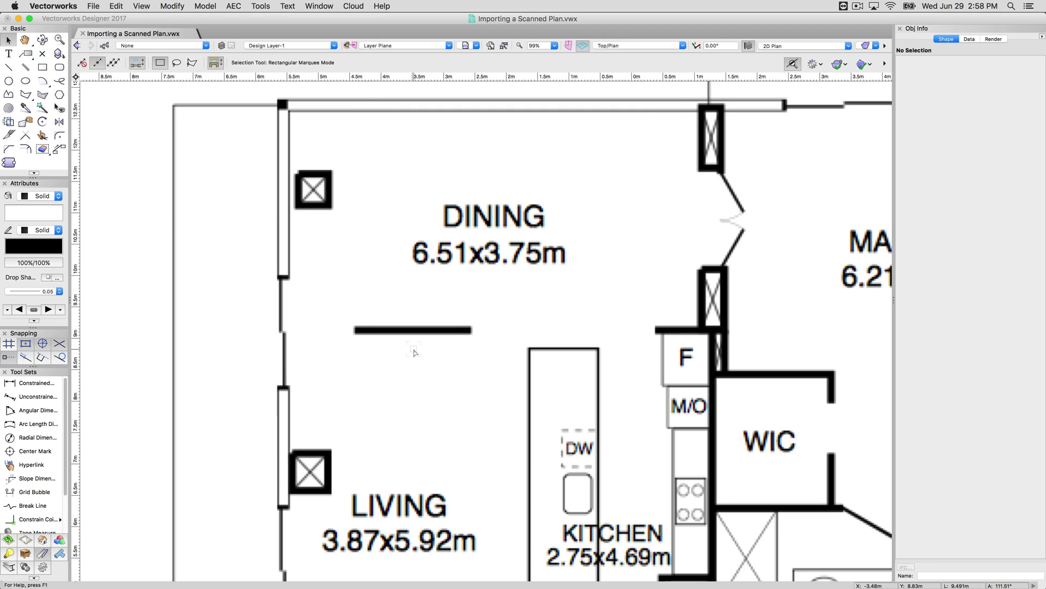
{"action": "scroll", "coordinate": [256, 254], "scroll_direction": "down", "scroll_amount": 3}
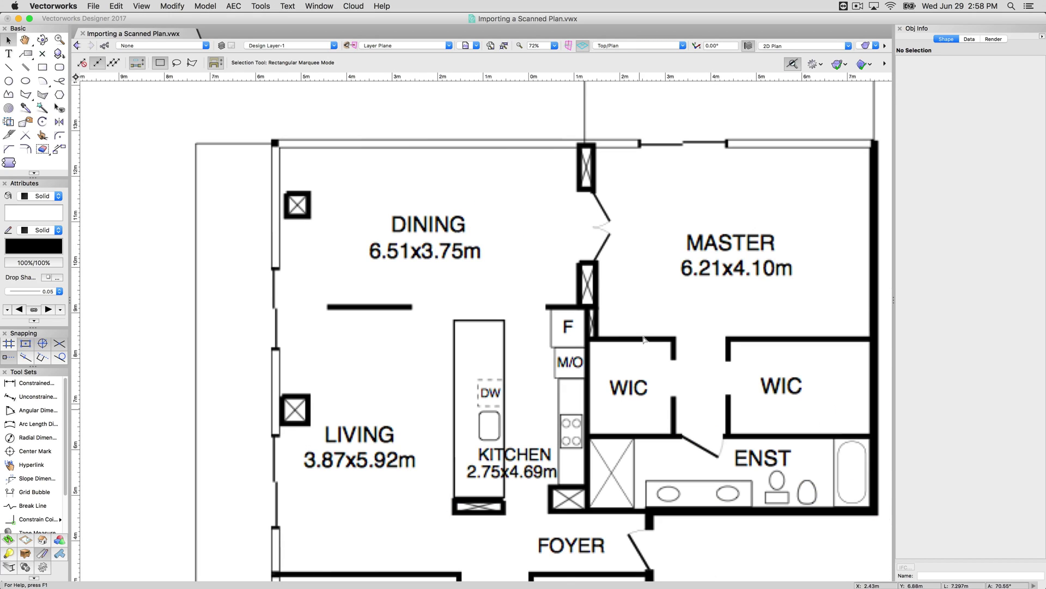
{"action": "scroll", "coordinate": [602, 204], "scroll_direction": "down", "scroll_amount": 3}
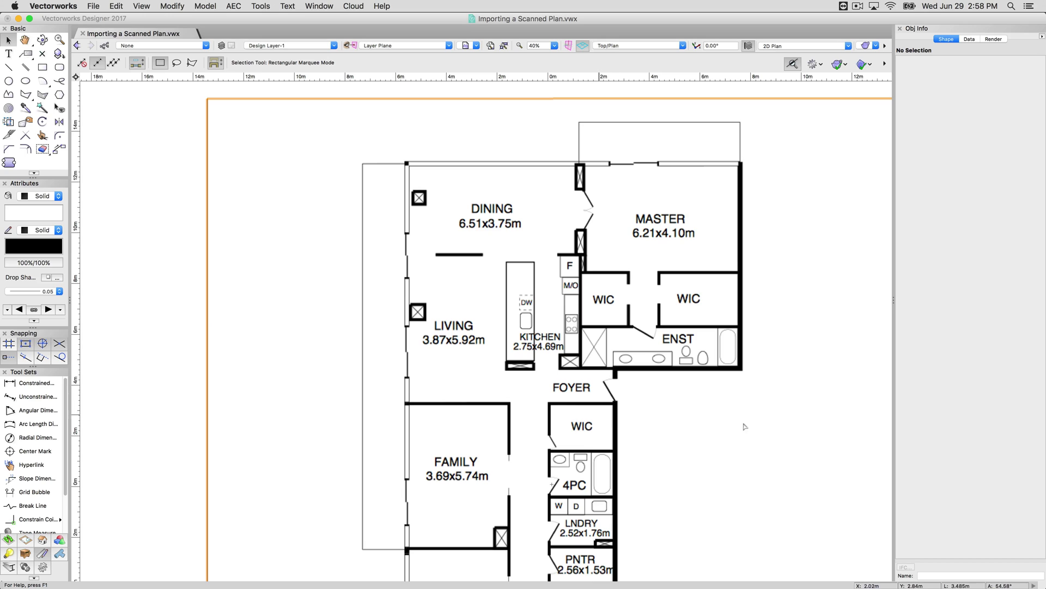
{"action": "scroll", "coordinate": [725, 458], "scroll_direction": "down", "scroll_amount": 1}
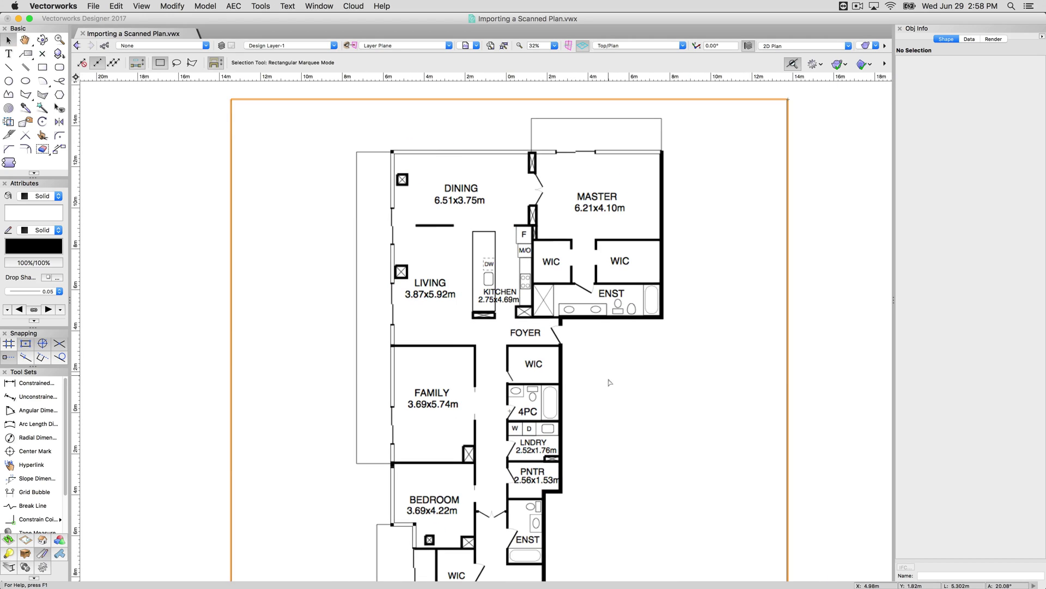
{"action": "scroll", "coordinate": [577, 345], "scroll_direction": "right", "scroll_amount": 3}
{"action": "key", "text": "x"}
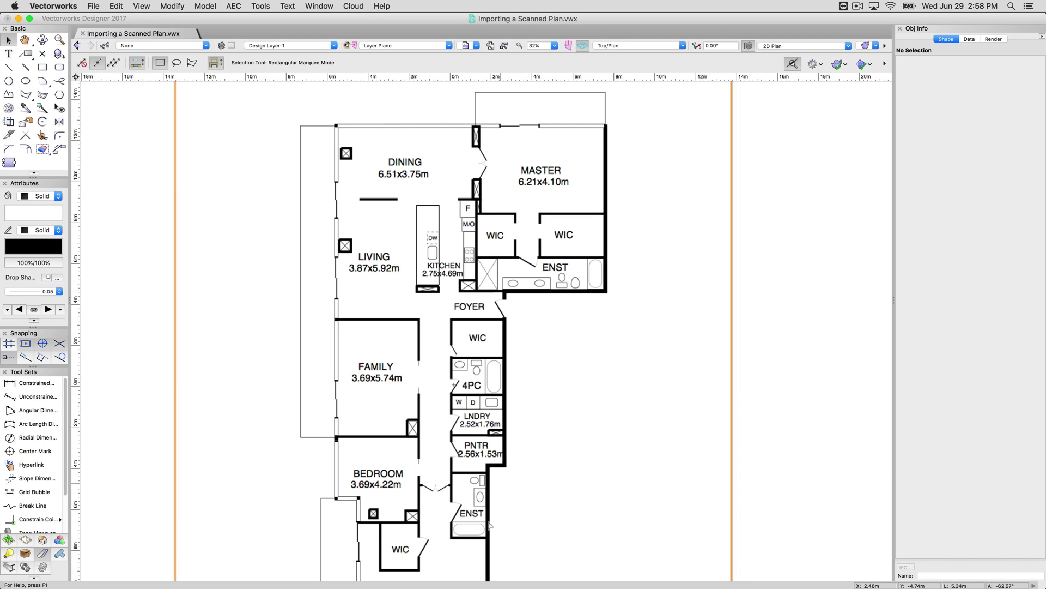
{"action": "scroll", "coordinate": [430, 285], "scroll_direction": "down", "scroll_amount": 3}
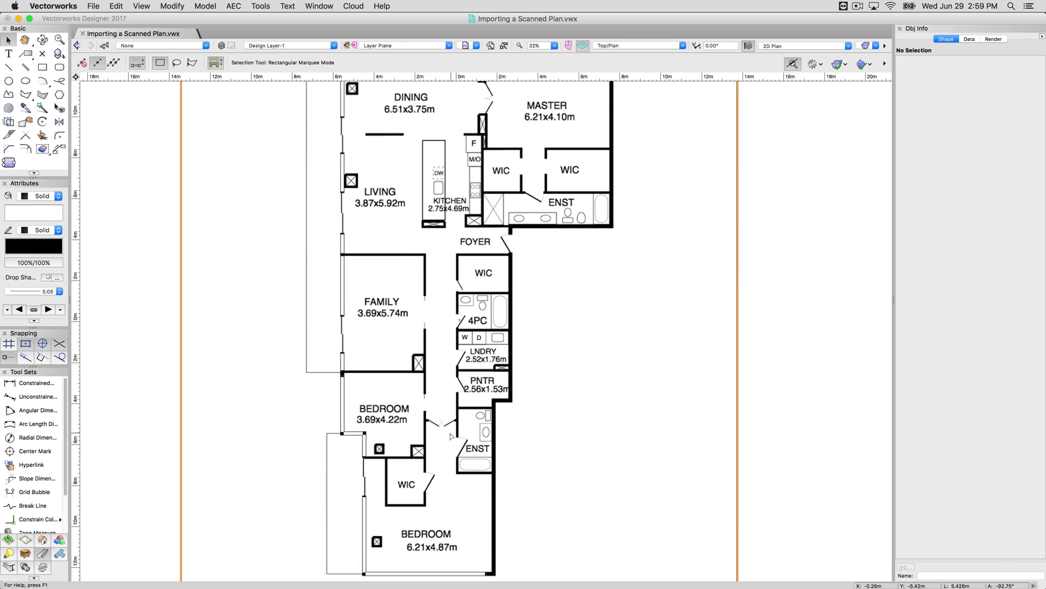
{"action": "left_click", "coordinate": [42, 541]}
{"action": "left_click", "coordinate": [25, 383]}
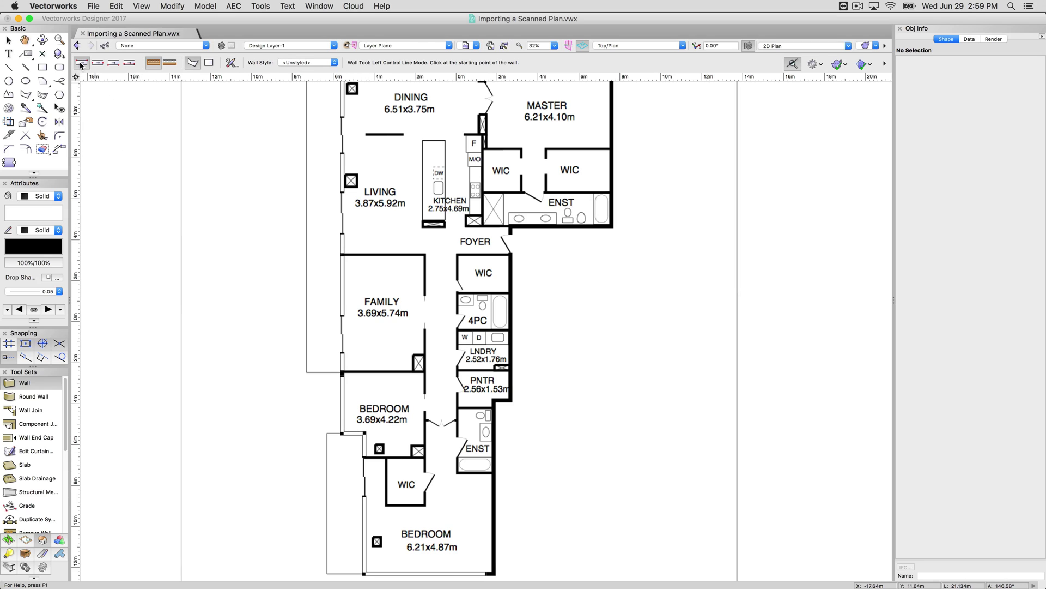
{"action": "scroll", "coordinate": [339, 428], "scroll_direction": "up", "scroll_amount": 10}
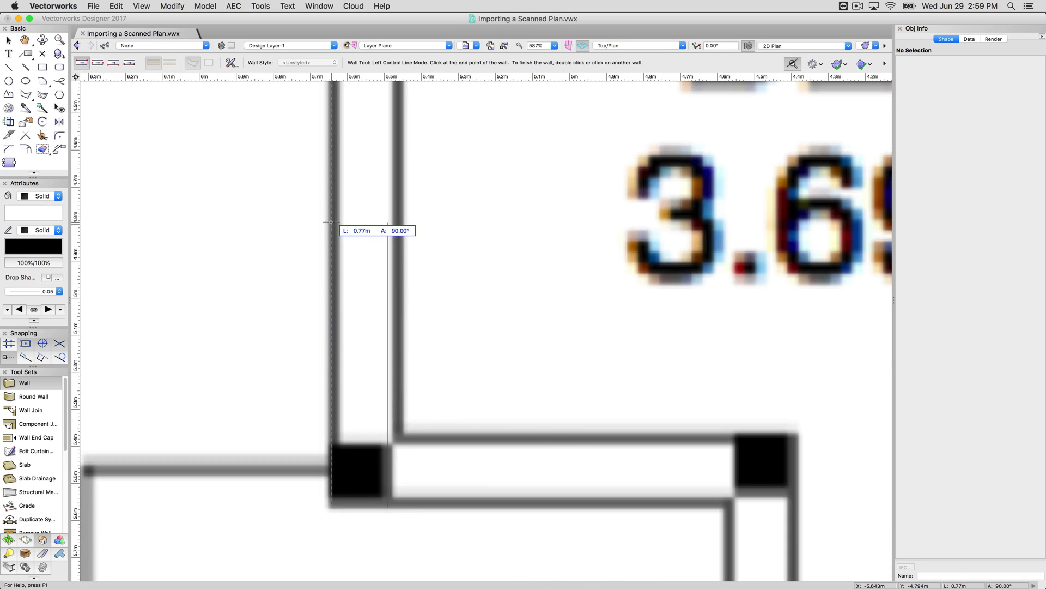
{"action": "double_click", "coordinate": [333, 221]}
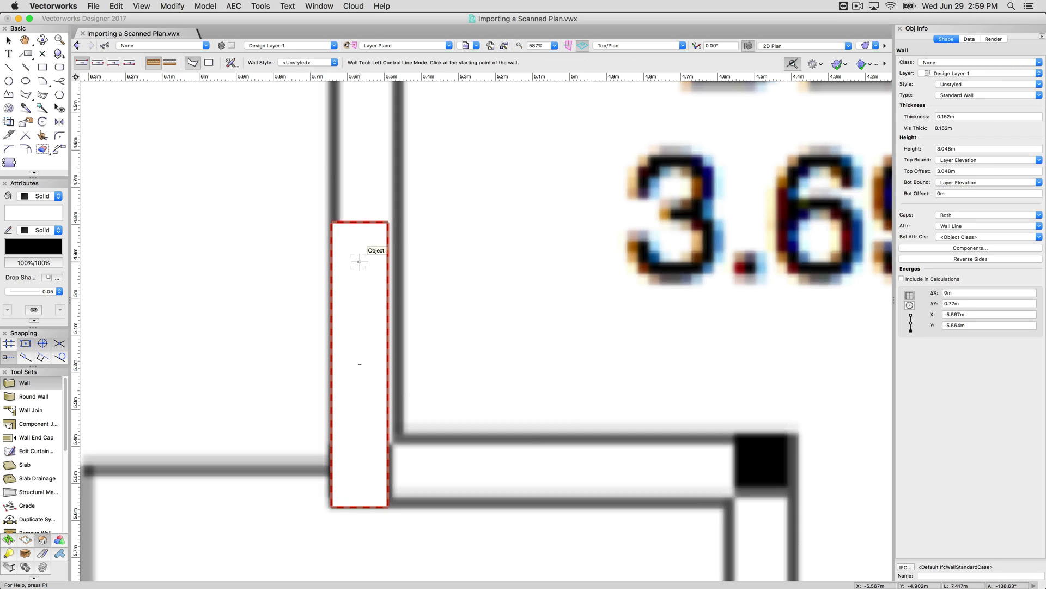
{"action": "key", "text": "super+z"}
{"action": "left_click", "coordinate": [113, 62]}
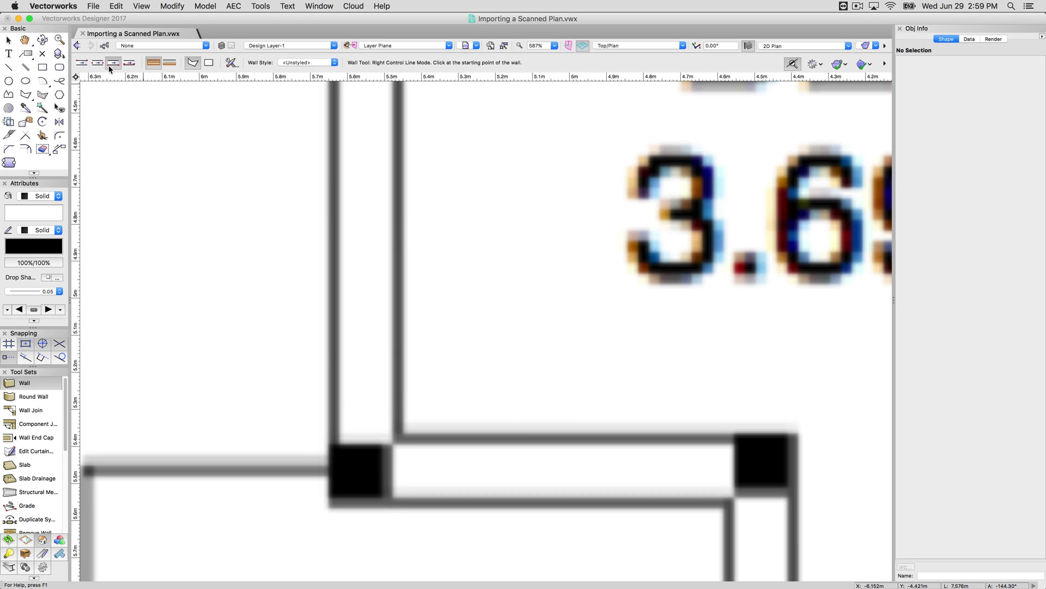
{"action": "left_click", "coordinate": [328, 507]}
{"action": "key", "text": "Escape"}
{"action": "left_click", "coordinate": [98, 64]}
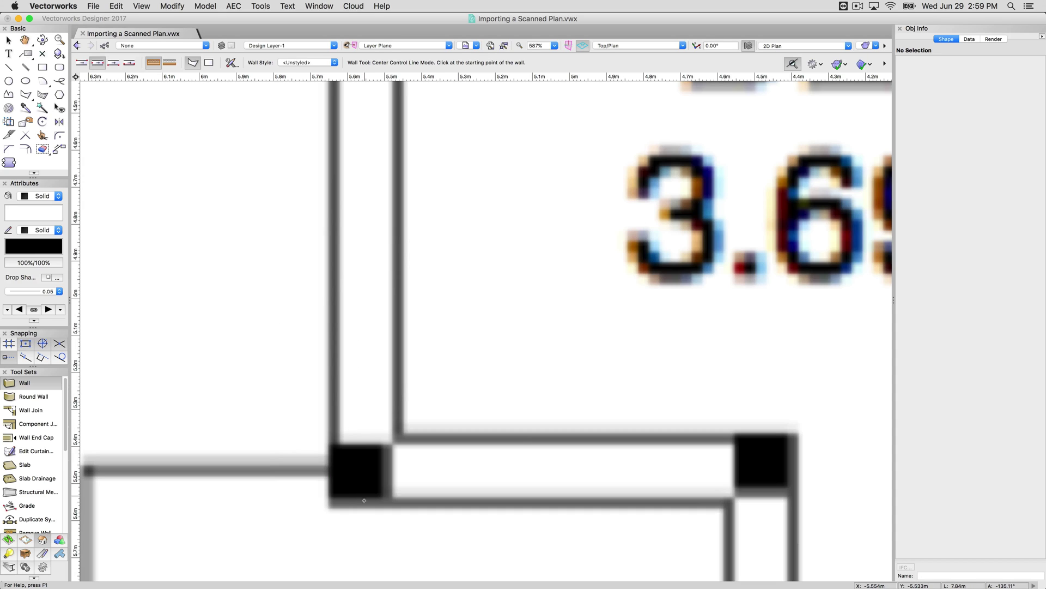
{"action": "left_click", "coordinate": [82, 62]}
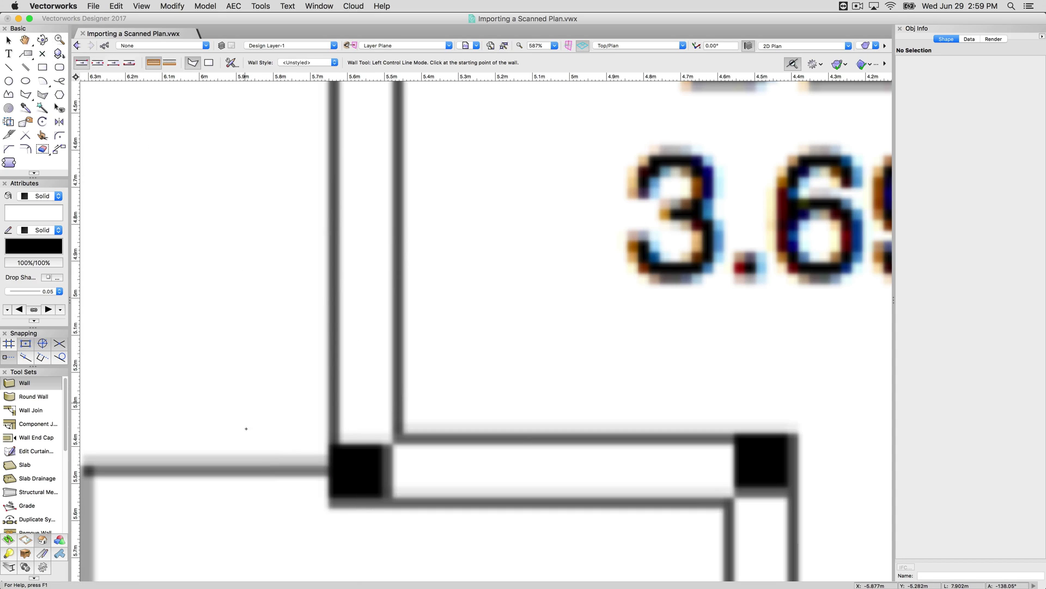
{"action": "left_click", "coordinate": [328, 507]}
{"action": "scroll", "coordinate": [341, 382], "scroll_direction": "down", "scroll_amount": 10}
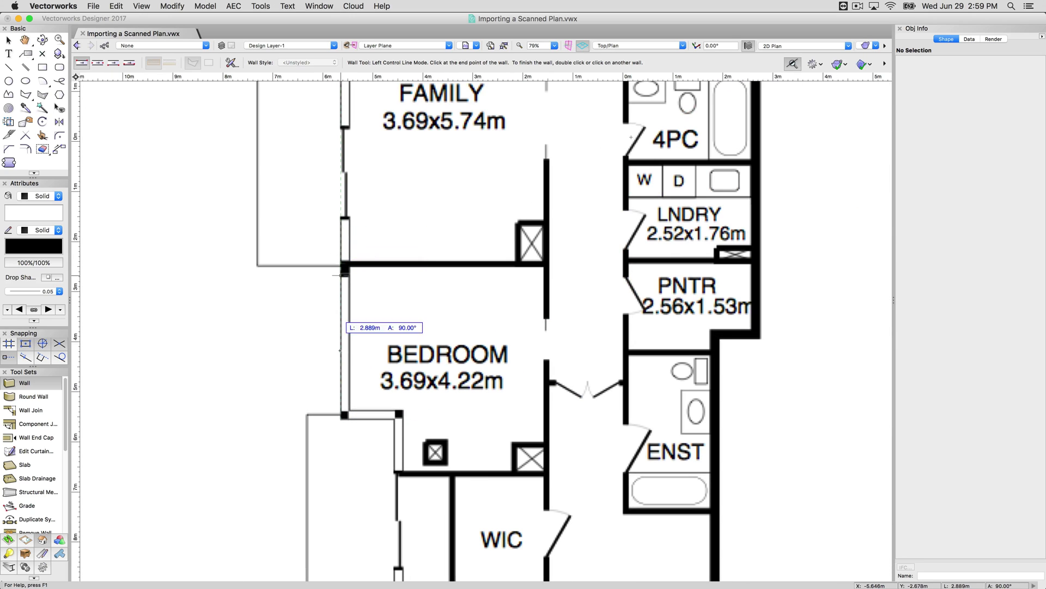
{"action": "scroll", "coordinate": [341, 319], "scroll_direction": "down", "scroll_amount": 5}
{"action": "scroll", "coordinate": [335, 235], "scroll_direction": "up", "scroll_amount": 3}
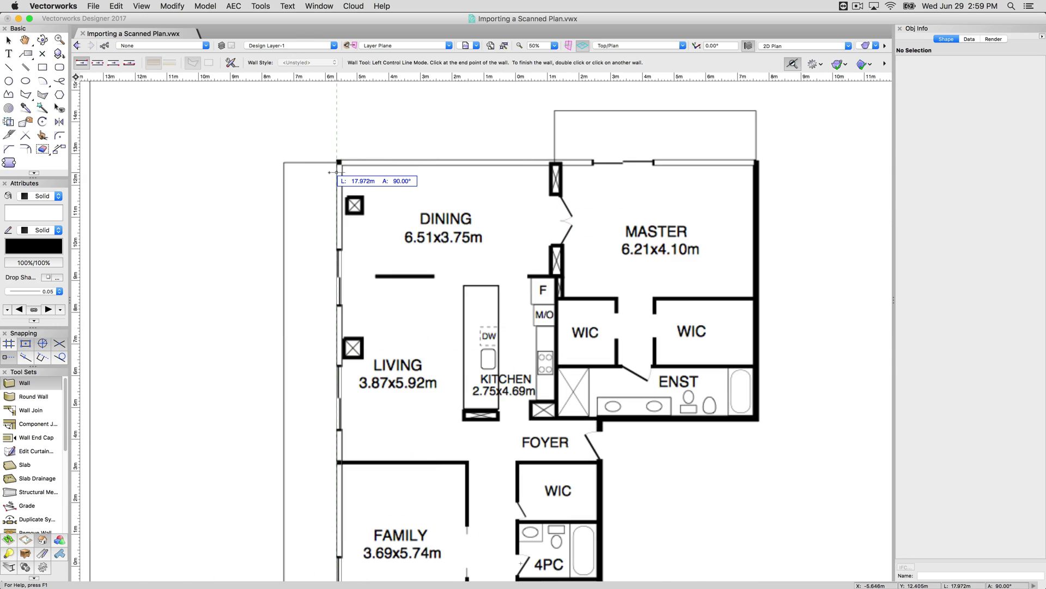
{"action": "scroll", "coordinate": [336, 172], "scroll_direction": "up", "scroll_amount": 2}
{"action": "left_click", "coordinate": [337, 161]}
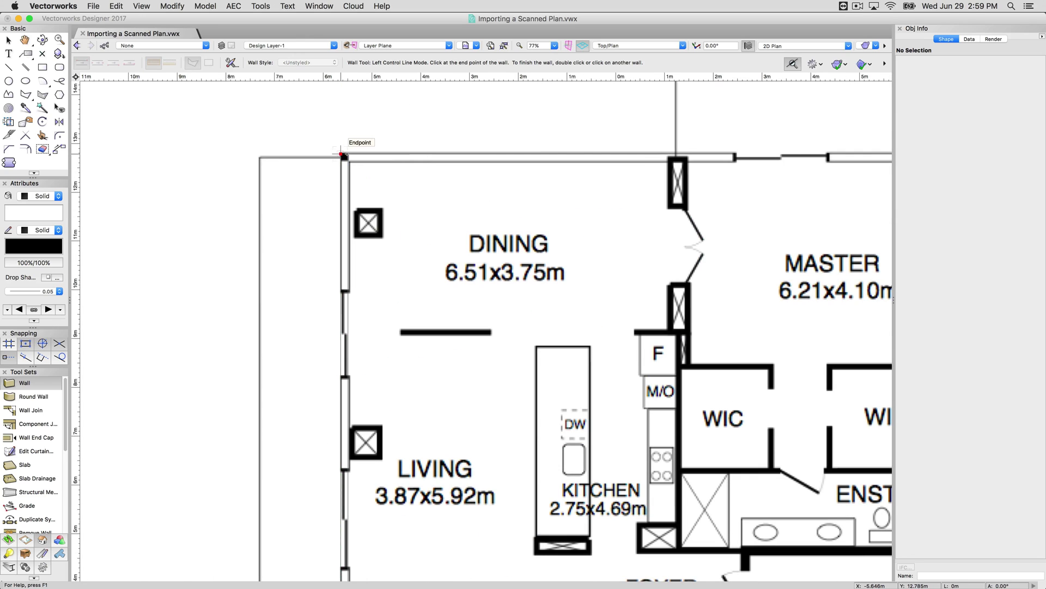
{"action": "scroll", "coordinate": [709, 157], "scroll_direction": "down", "scroll_amount": 5}
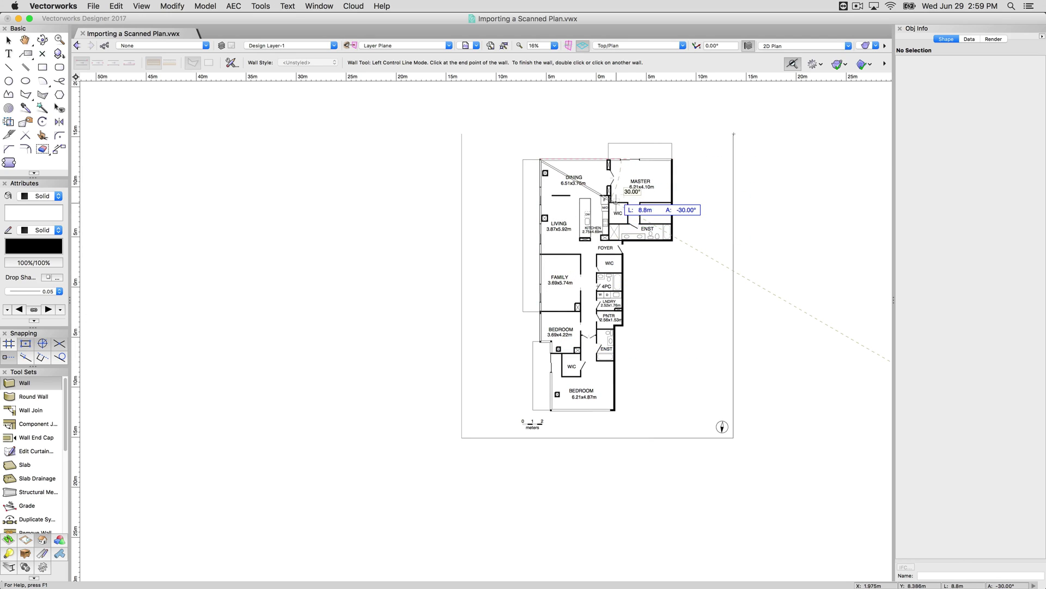
{"action": "key", "text": "Escape"}
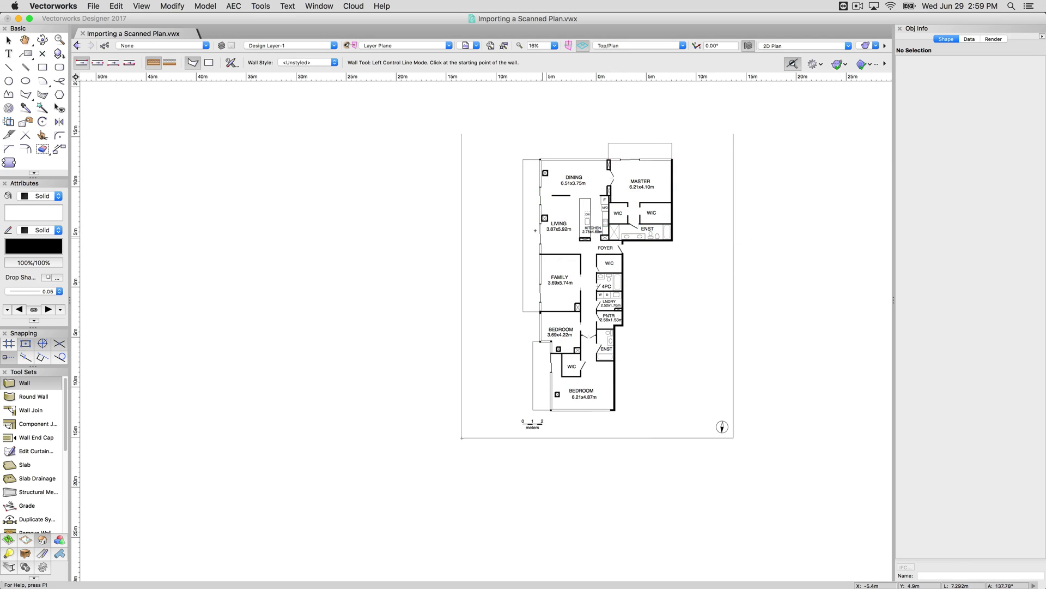
{"action": "scroll", "coordinate": [666, 298], "scroll_direction": "up", "scroll_amount": 1}
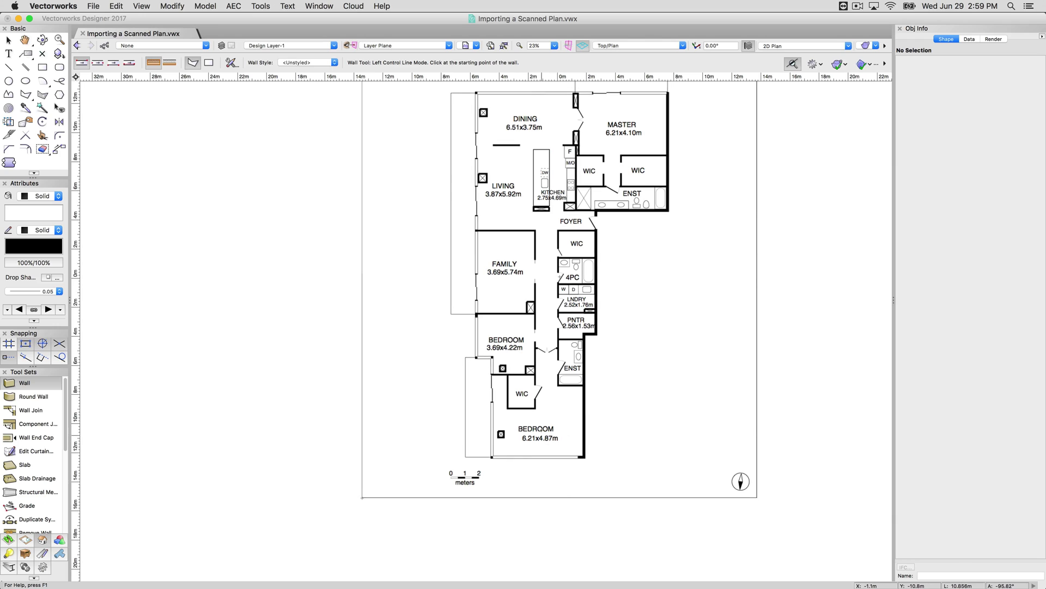
Draw a rectangle over the Family room from its top-left to bottom-right corner
{"action": "key", "text": "h"}
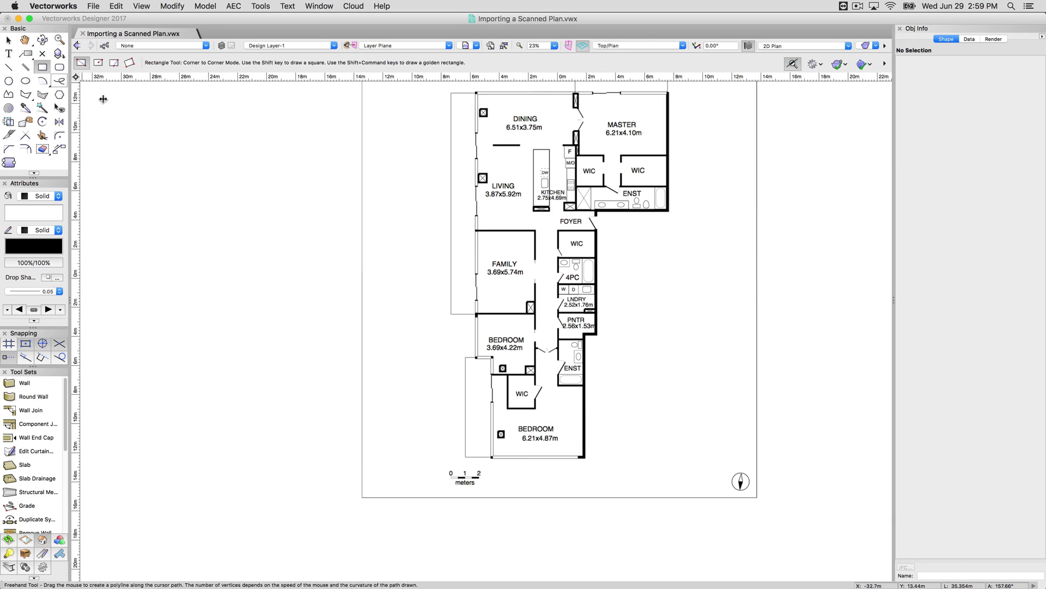
{"action": "left_click_drag", "start_coordinate": [602, 184], "coordinate": [491, 223]}
{"action": "key", "text": "4"}
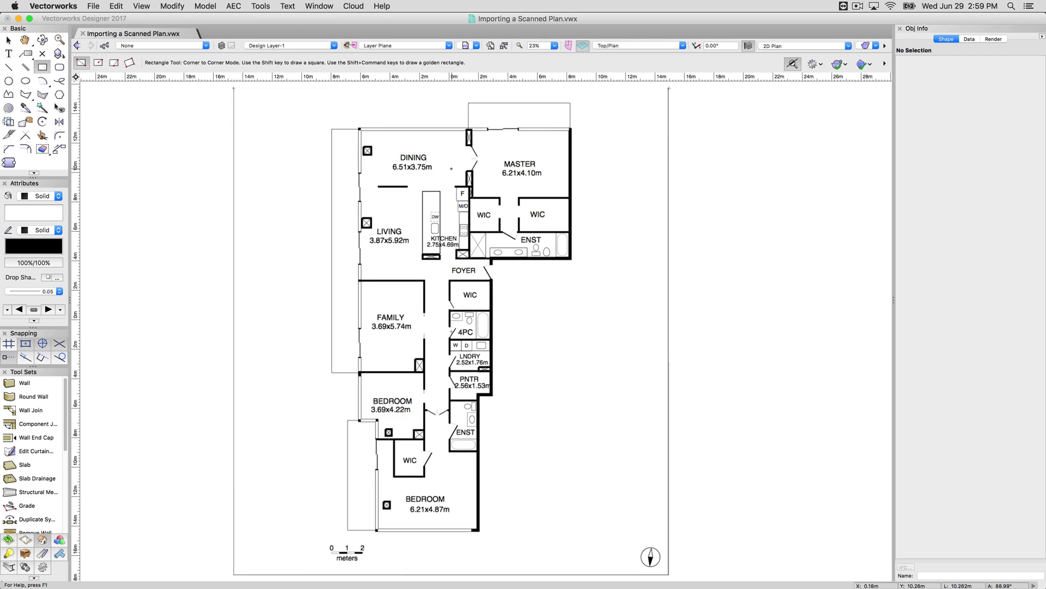
{"action": "scroll", "coordinate": [436, 171], "scroll_direction": "up", "scroll_amount": 2}
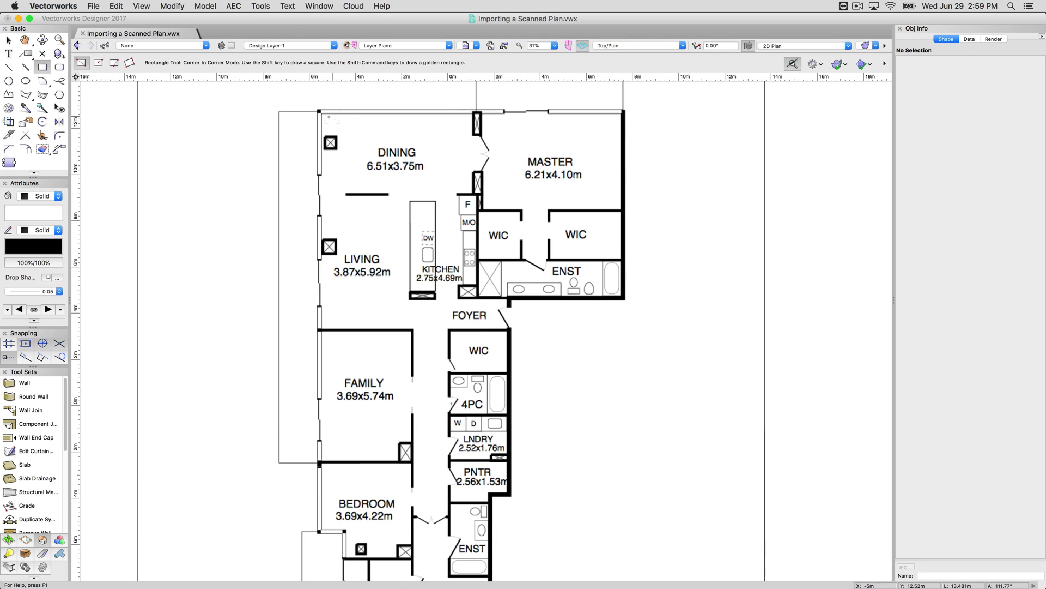
{"action": "scroll", "coordinate": [406, 386], "scroll_direction": "down", "scroll_amount": 5}
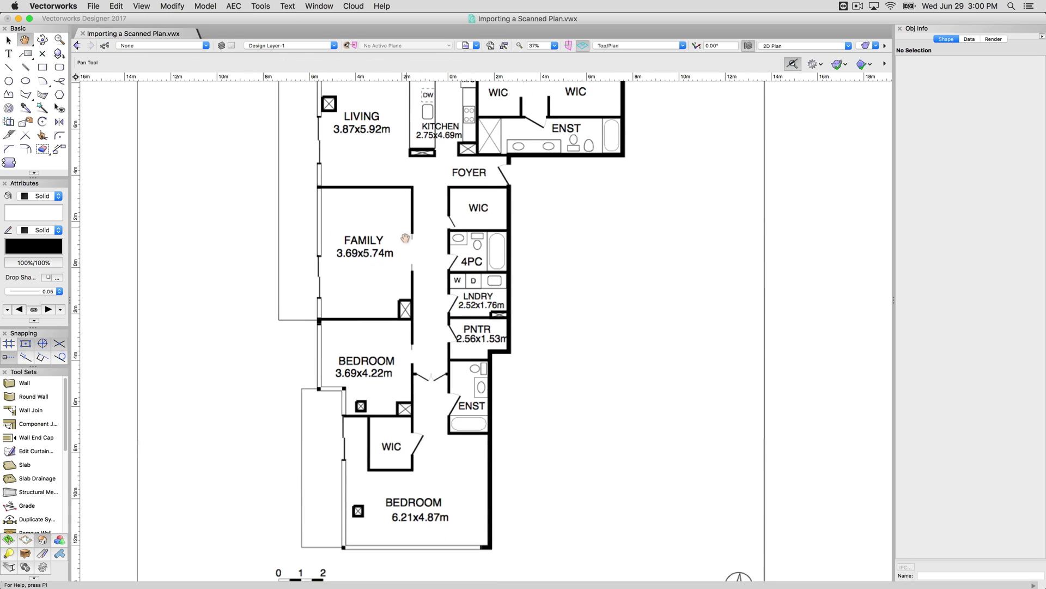
{"action": "scroll", "coordinate": [400, 263], "scroll_direction": "up", "scroll_amount": 2}
{"action": "scroll", "coordinate": [327, 174], "scroll_direction": "up", "scroll_amount": 2}
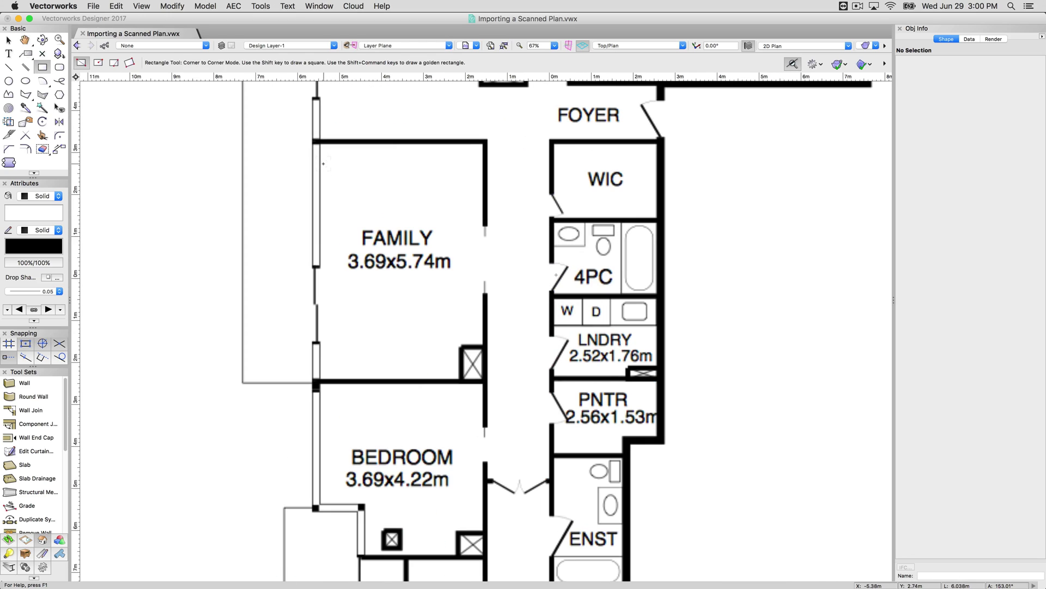
{"action": "left_click", "coordinate": [320, 144]}
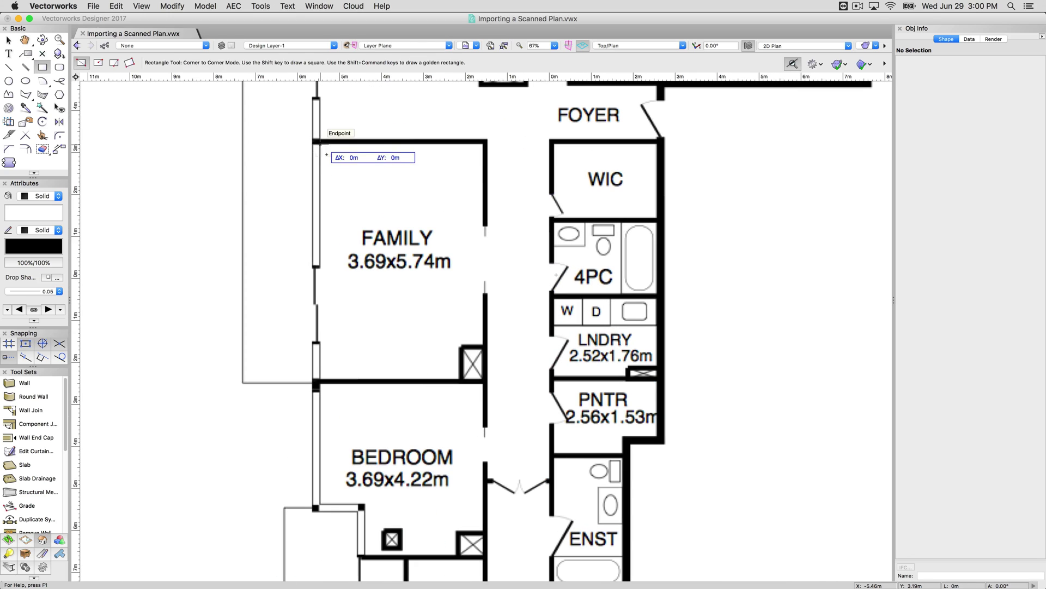
{"action": "left_click", "coordinate": [482, 378]}
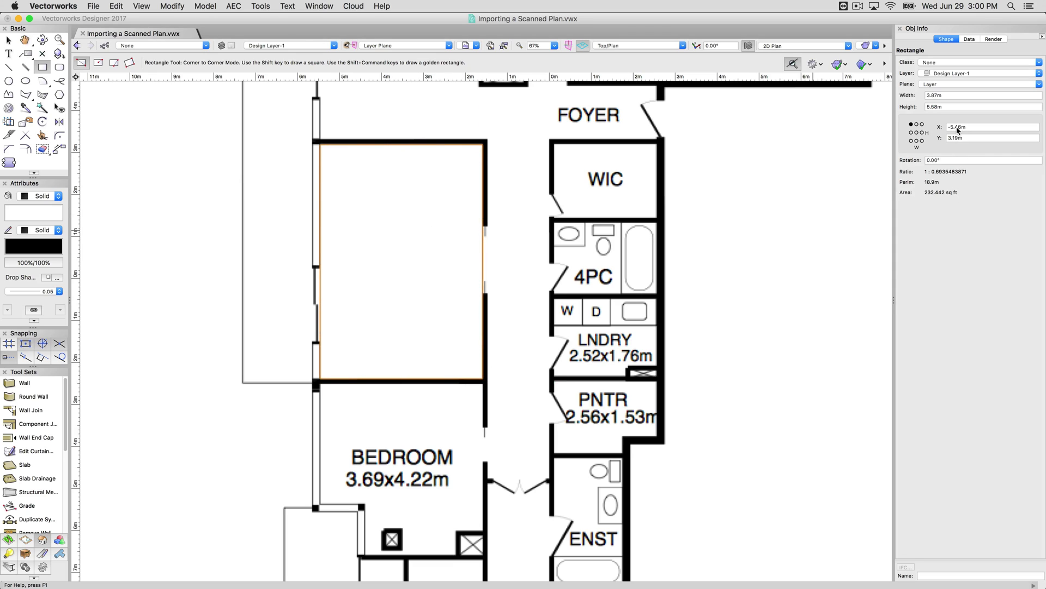
Move the rectangle aside and snap it back onto the Family room's walls
{"action": "left_click", "coordinate": [8, 39]}
{"action": "left_click_drag", "start_coordinate": [437, 300], "coordinate": [252, 300]}
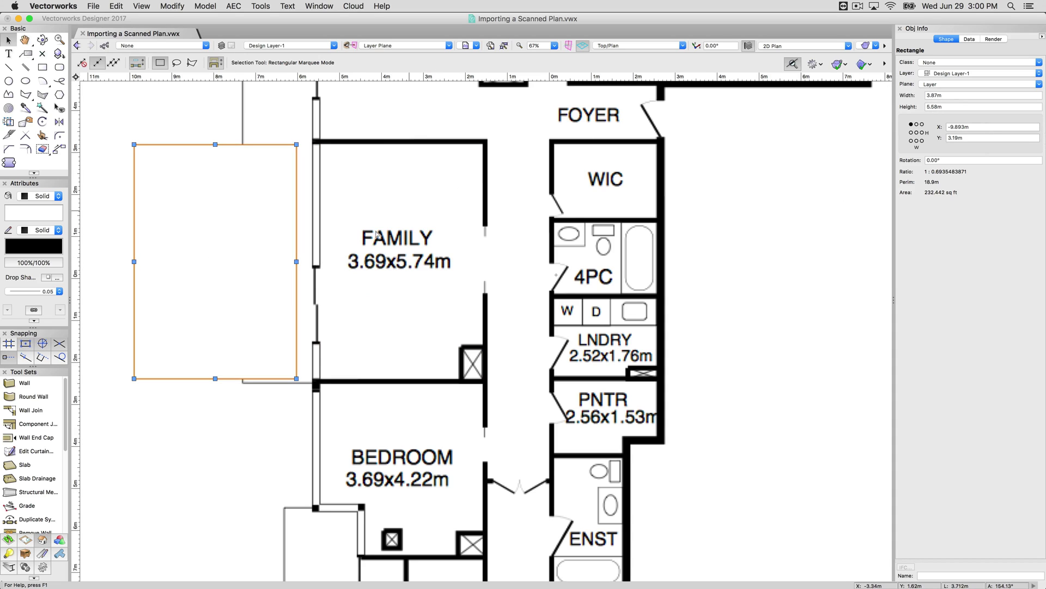
{"action": "left_click_drag", "start_coordinate": [131, 271], "coordinate": [316, 271]}
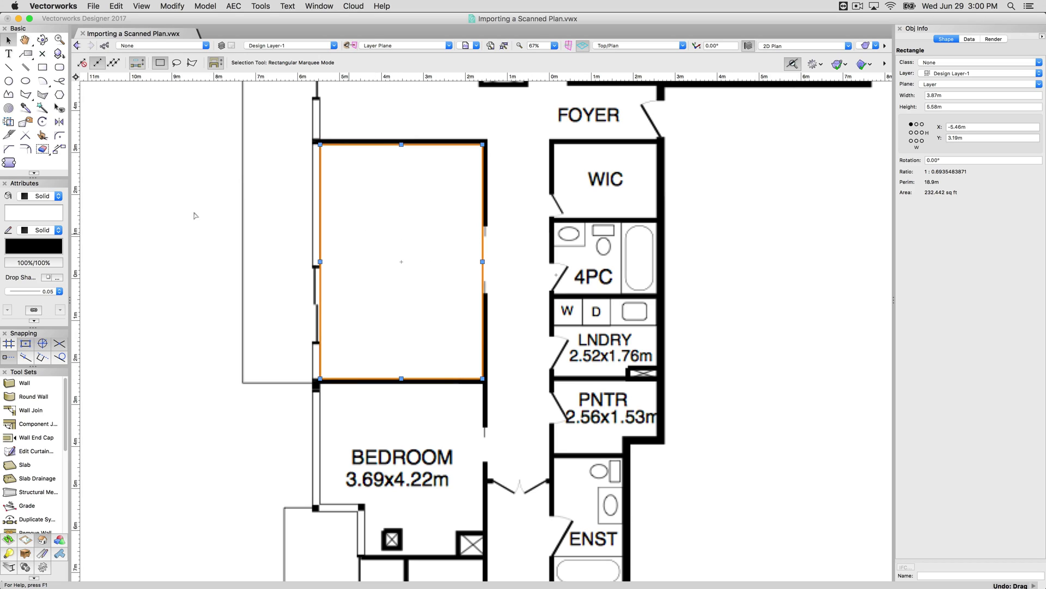
{"action": "left_click", "coordinate": [43, 67]}
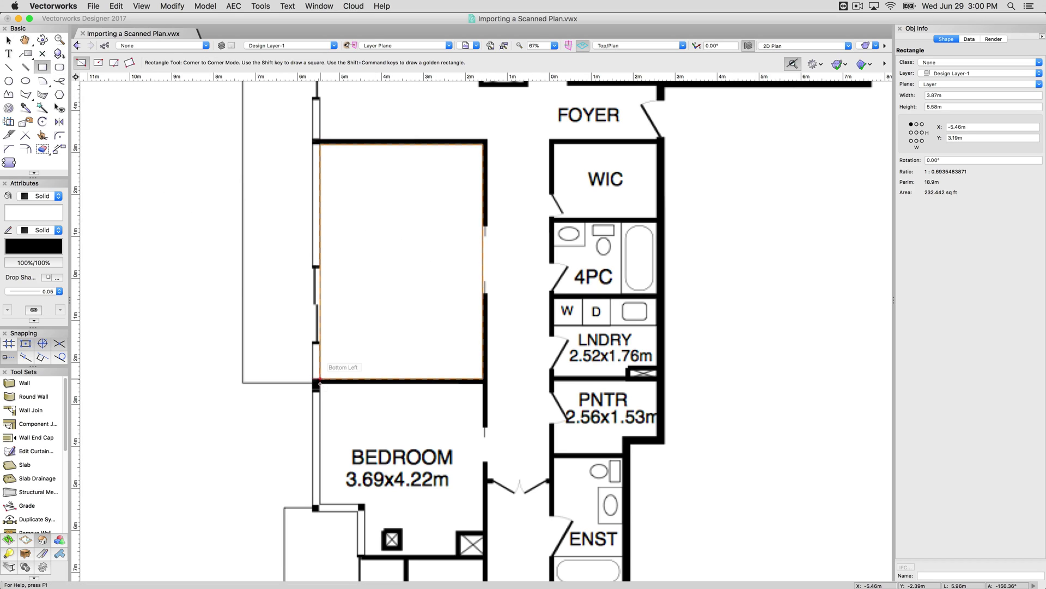
{"action": "left_click", "coordinate": [319, 383]}
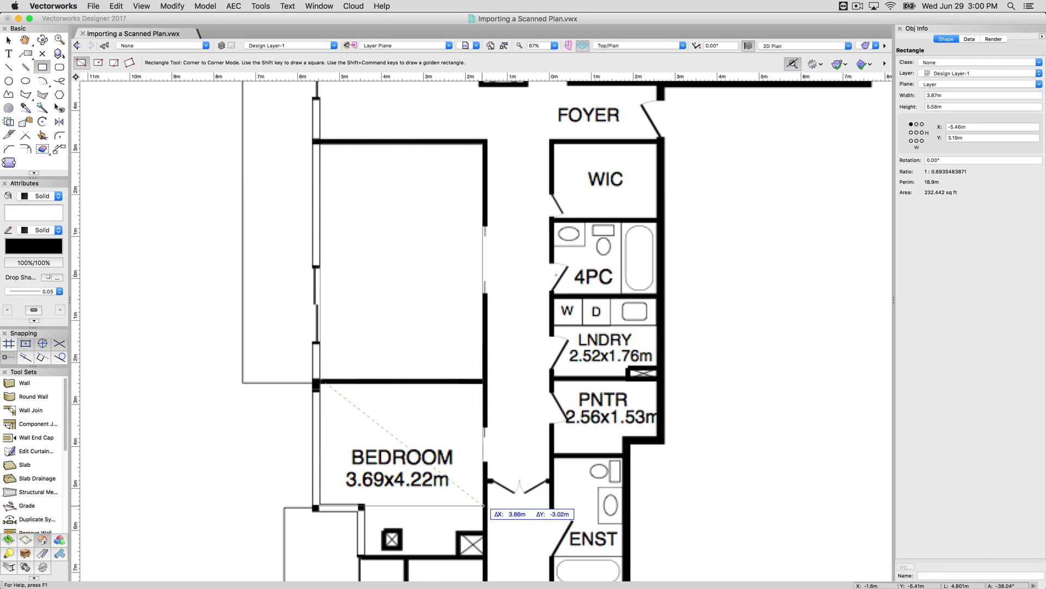
{"action": "left_click", "coordinate": [482, 502]}
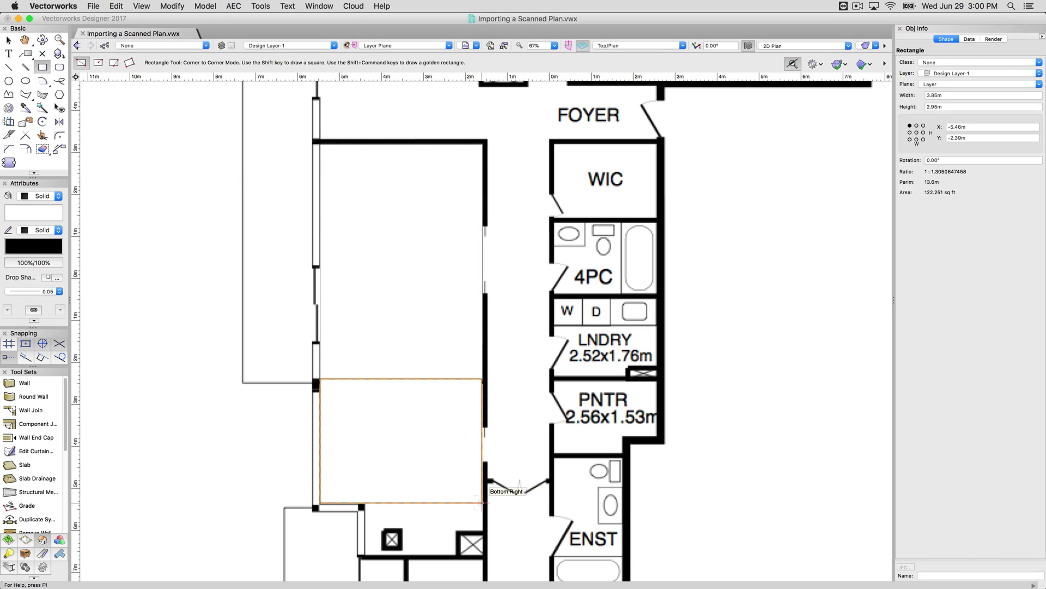
{"action": "left_click", "coordinate": [365, 503]}
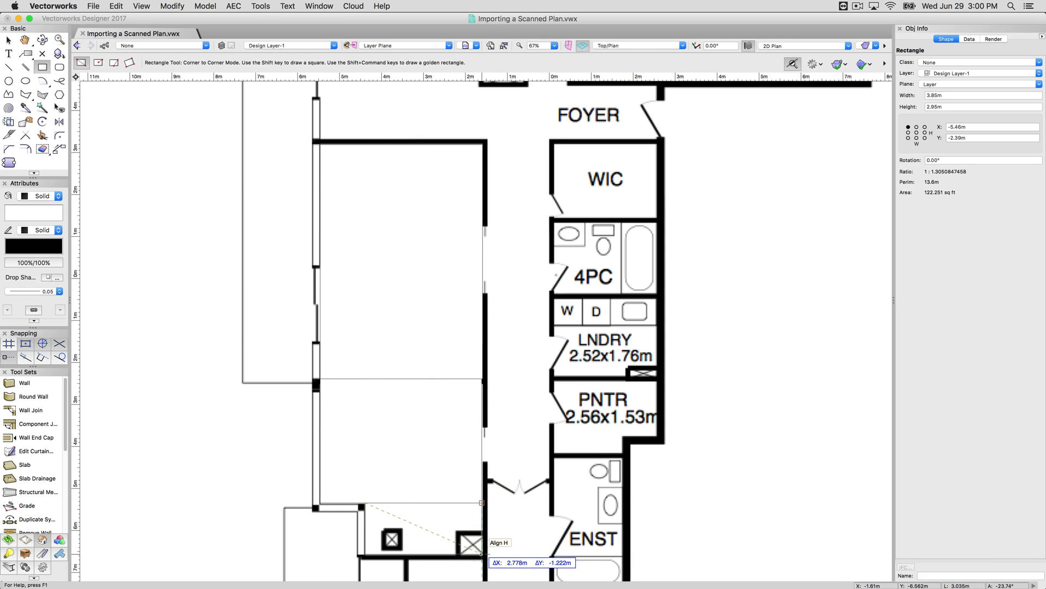
{"action": "left_click", "coordinate": [482, 554]}
{"action": "left_click", "coordinate": [9, 39]}
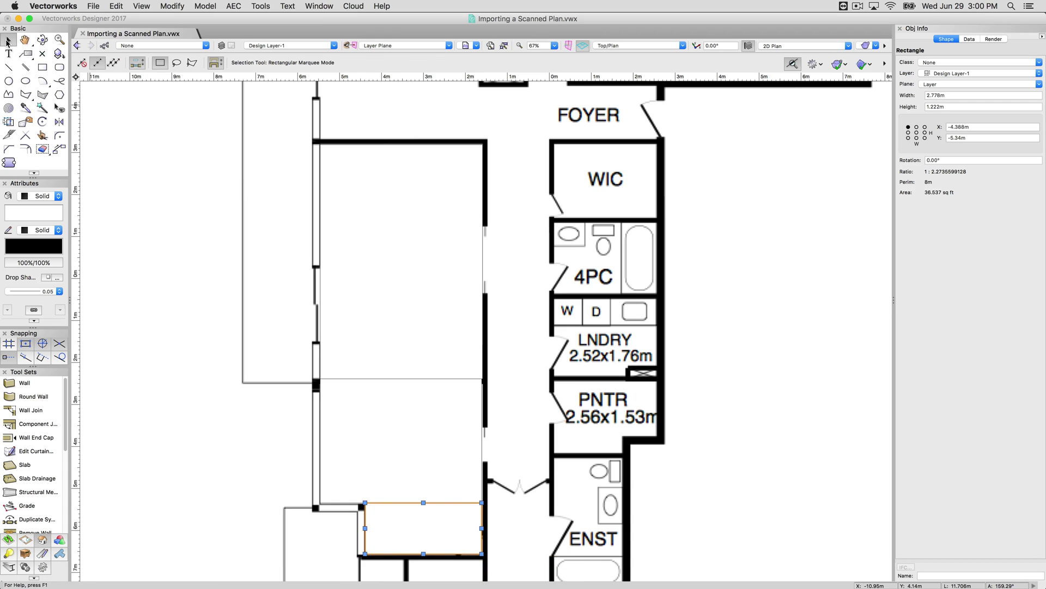
{"action": "left_click", "coordinate": [428, 442], "text": "shift"}
{"action": "right_click", "coordinate": [401, 439]}
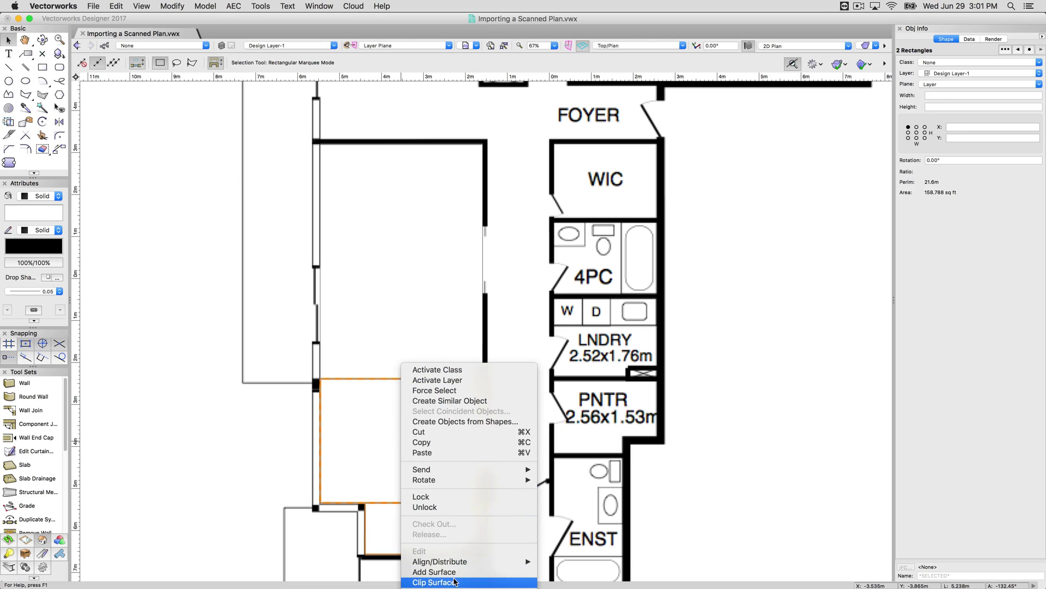
{"action": "left_click", "coordinate": [447, 572]}
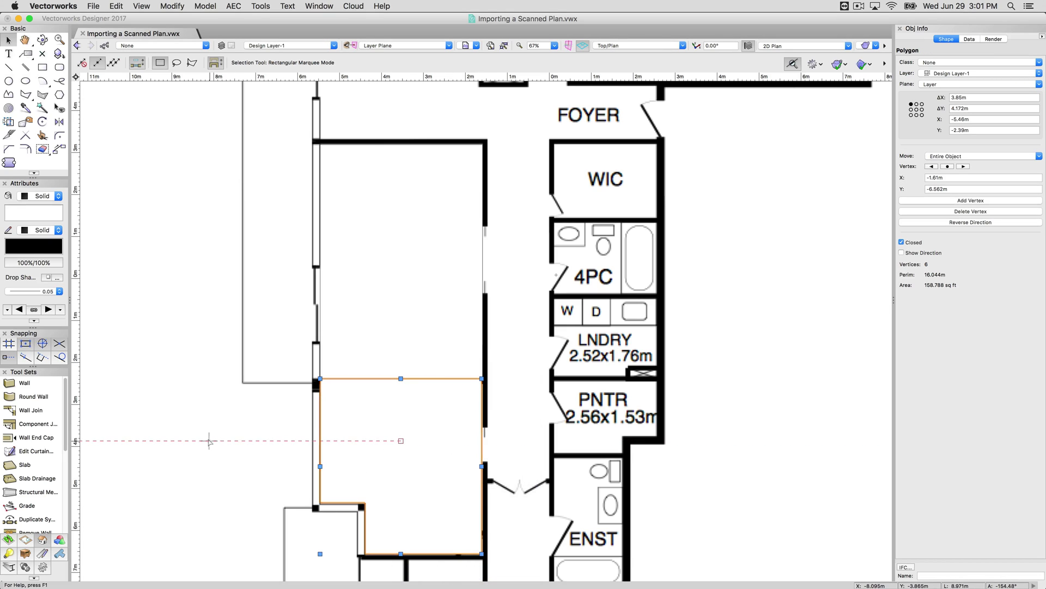
{"action": "key", "text": "Delete"}
{"action": "left_click", "coordinate": [419, 281]}
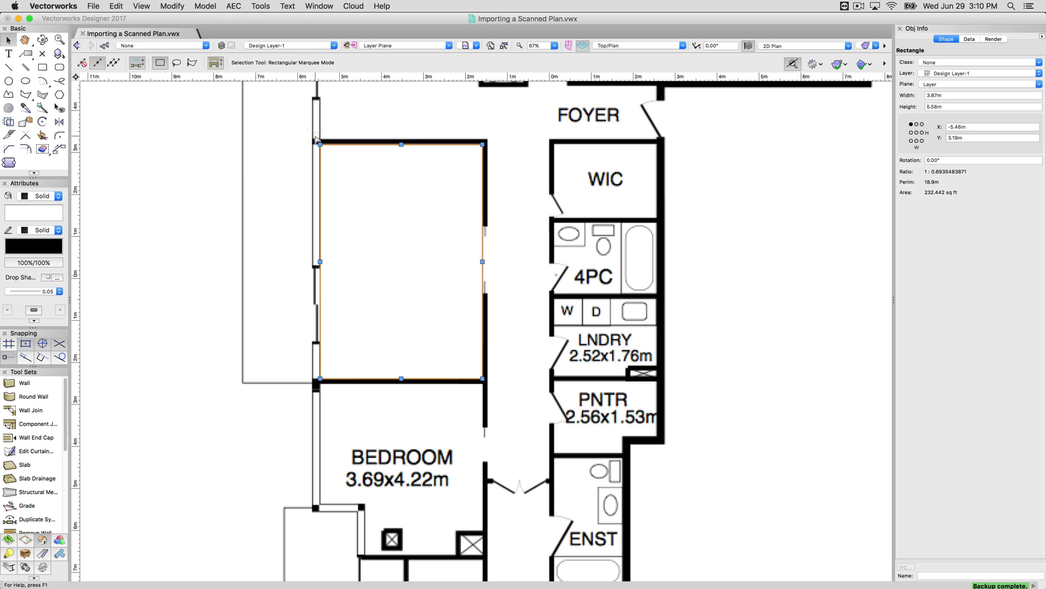
Create Objects from Shapes on the rectangle with Object Type Walls and Offset Left
{"action": "left_click", "coordinate": [173, 6]}
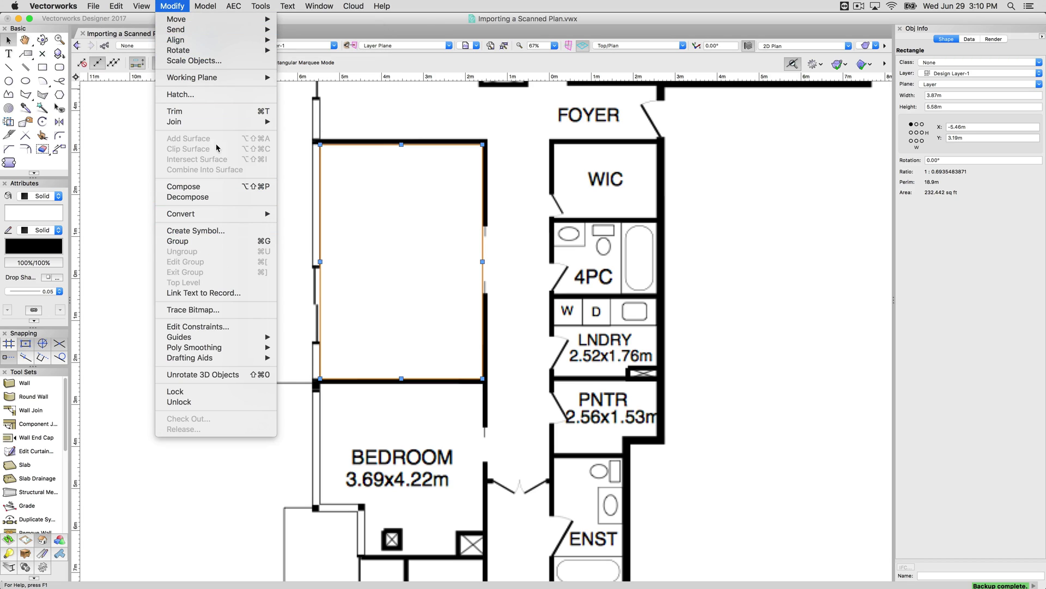
{"action": "mouse_move", "coordinate": [235, 3]}
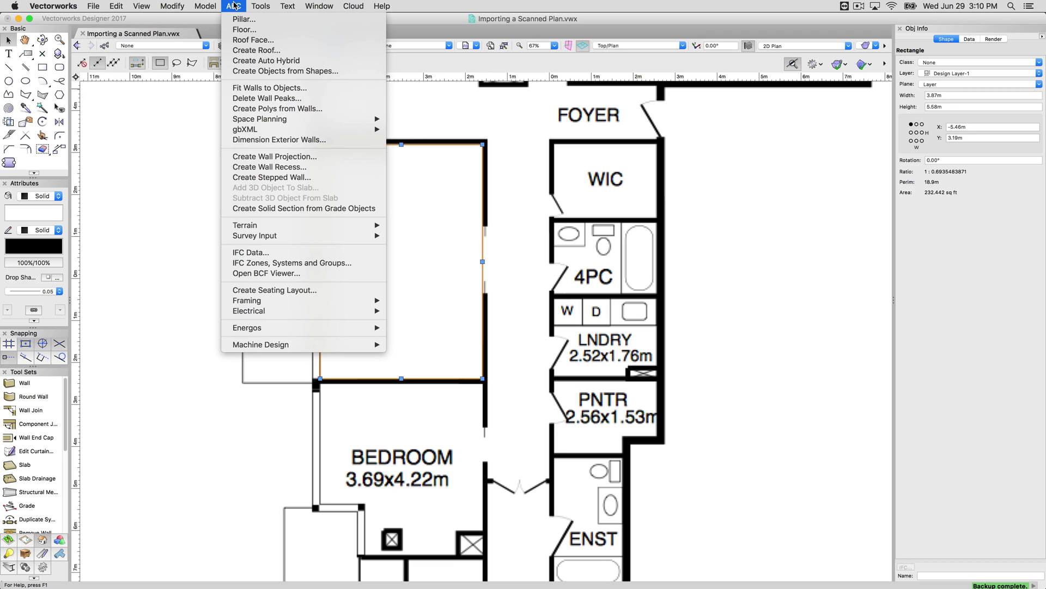
{"action": "left_click", "coordinate": [283, 70]}
{"action": "left_click", "coordinate": [521, 149]}
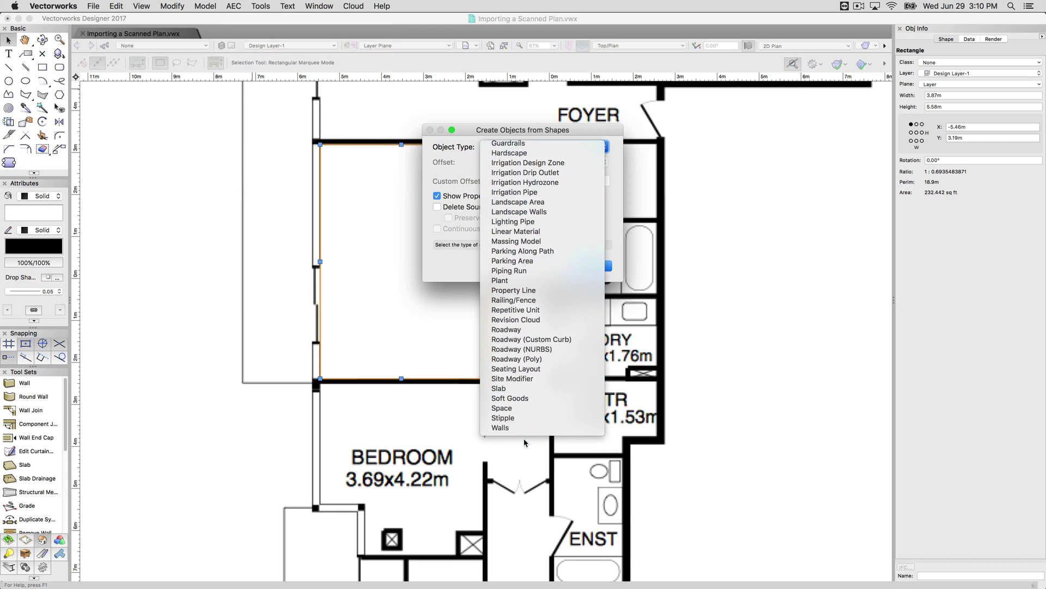
{"action": "left_click", "coordinate": [526, 441]}
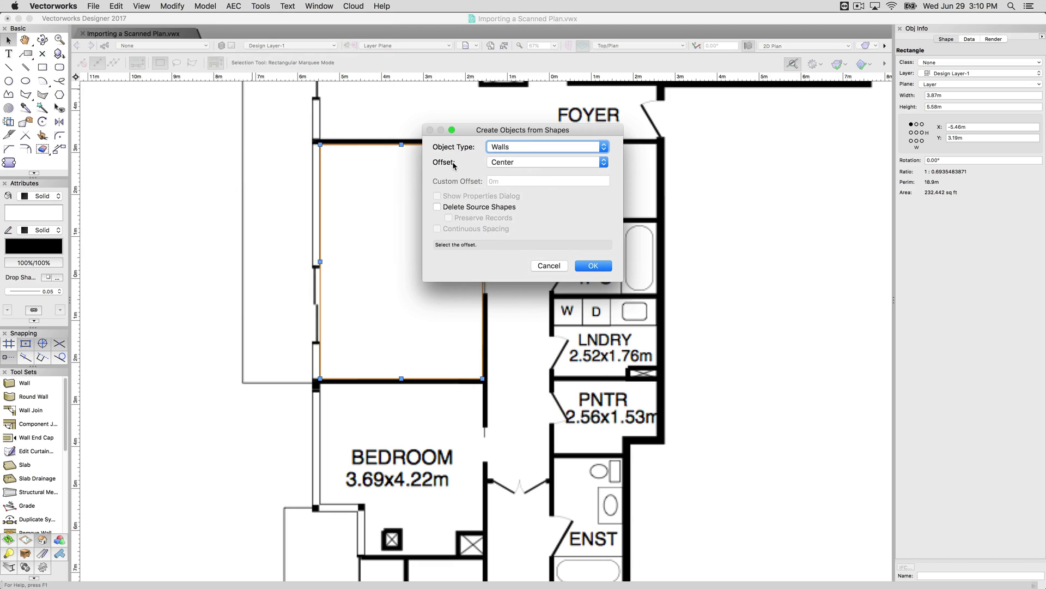
{"action": "left_click_drag", "start_coordinate": [466, 132], "coordinate": [574, 146]}
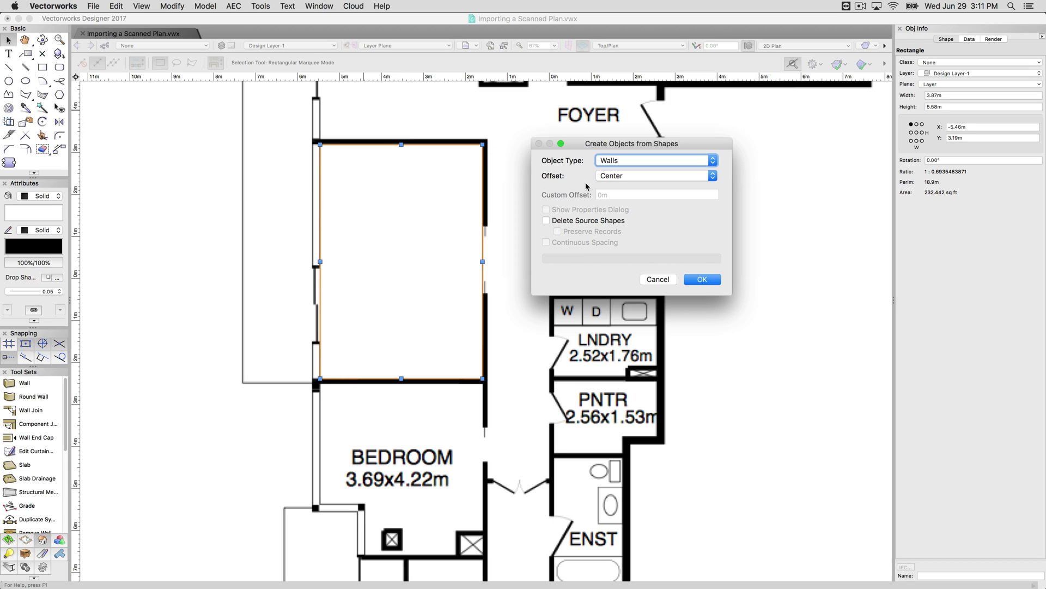
{"action": "left_click", "coordinate": [608, 179]}
{"action": "left_click", "coordinate": [607, 166]}
{"action": "left_click", "coordinate": [703, 279]}
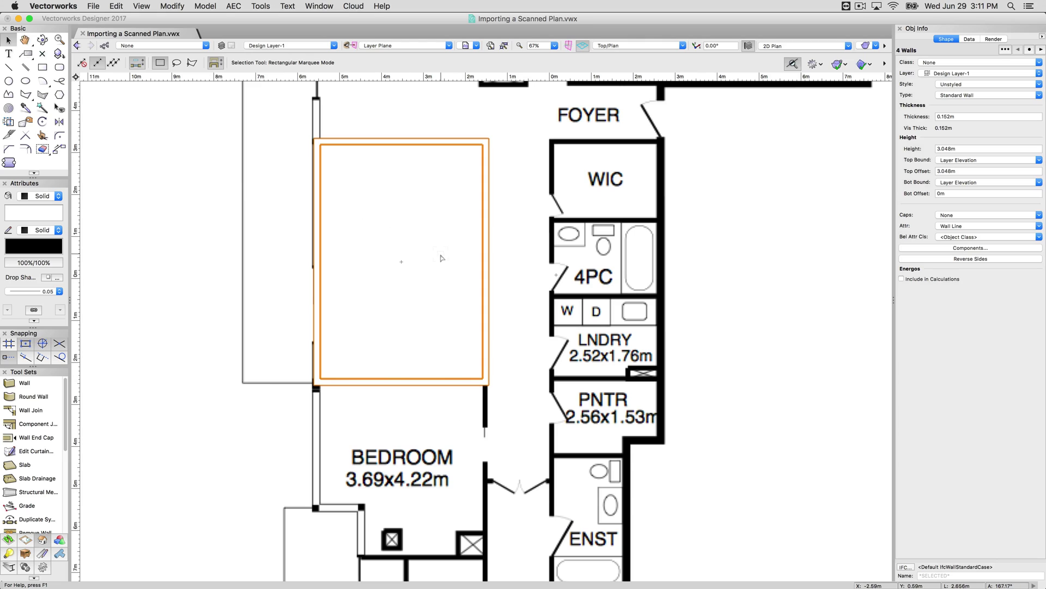
Delete the helper rectangle inside the new walls to reveal the scan
{"action": "left_click", "coordinate": [257, 196]}
{"action": "left_click", "coordinate": [419, 203]}
{"action": "key", "text": "Delete"}
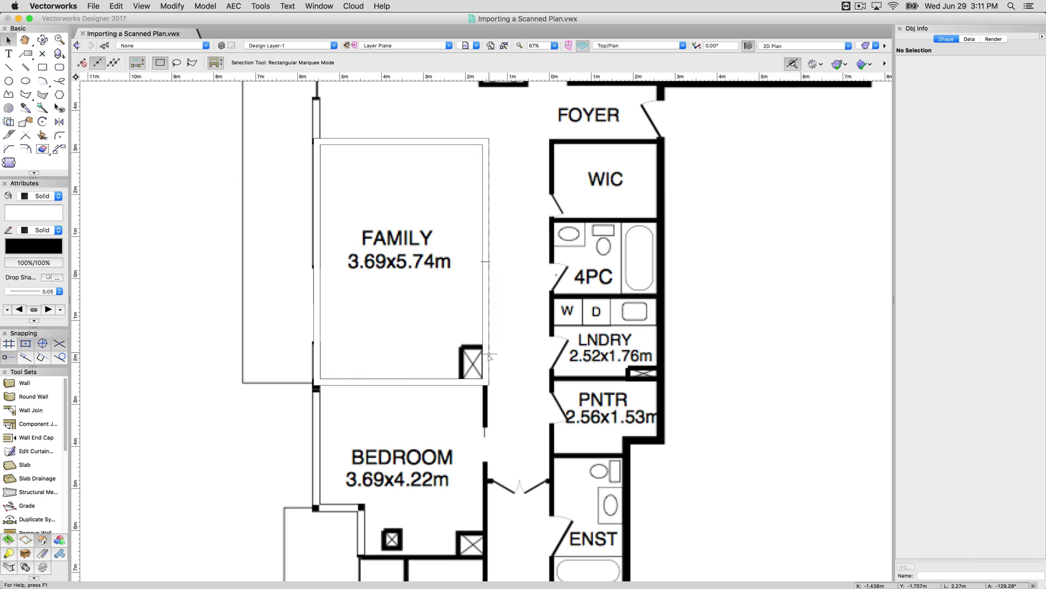
Draw two walls along the closet notch at the Family room's lower right
{"action": "left_click", "coordinate": [31, 383]}
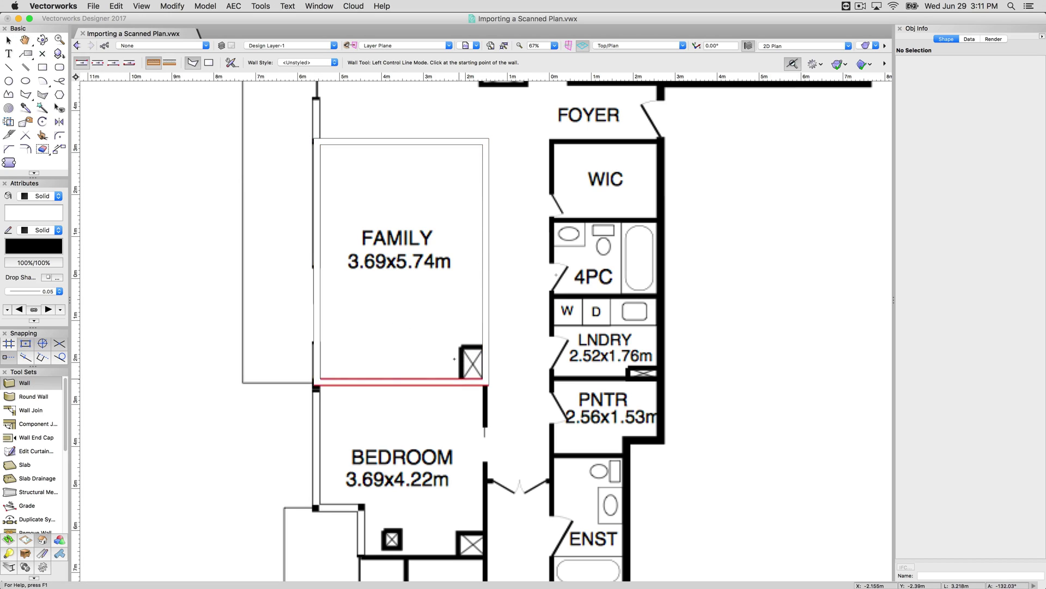
{"action": "scroll", "coordinate": [448, 349], "scroll_direction": "up", "scroll_amount": 4}
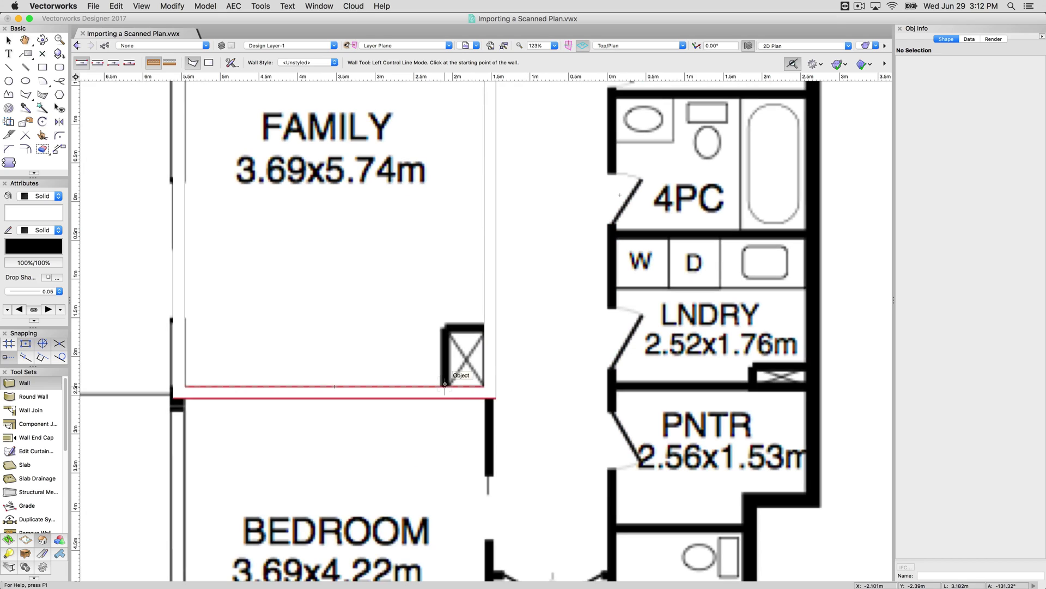
{"action": "left_click", "coordinate": [442, 386]}
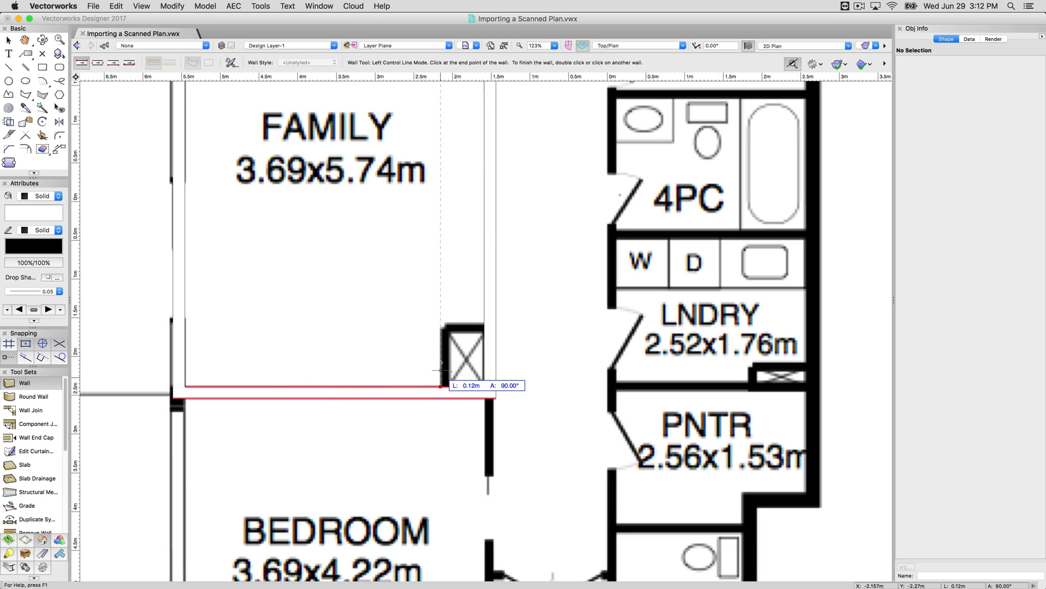
{"action": "left_click", "coordinate": [440, 323]}
{"action": "double_click", "coordinate": [484, 323]}
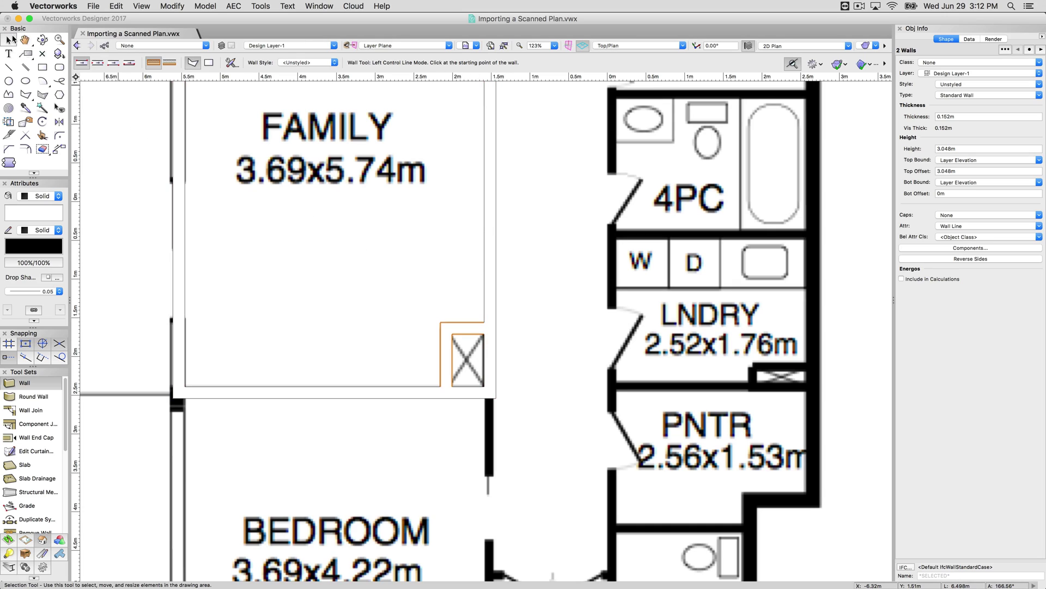
Select the Family room's bottom, left and top walls together
{"action": "left_click", "coordinate": [10, 40]}
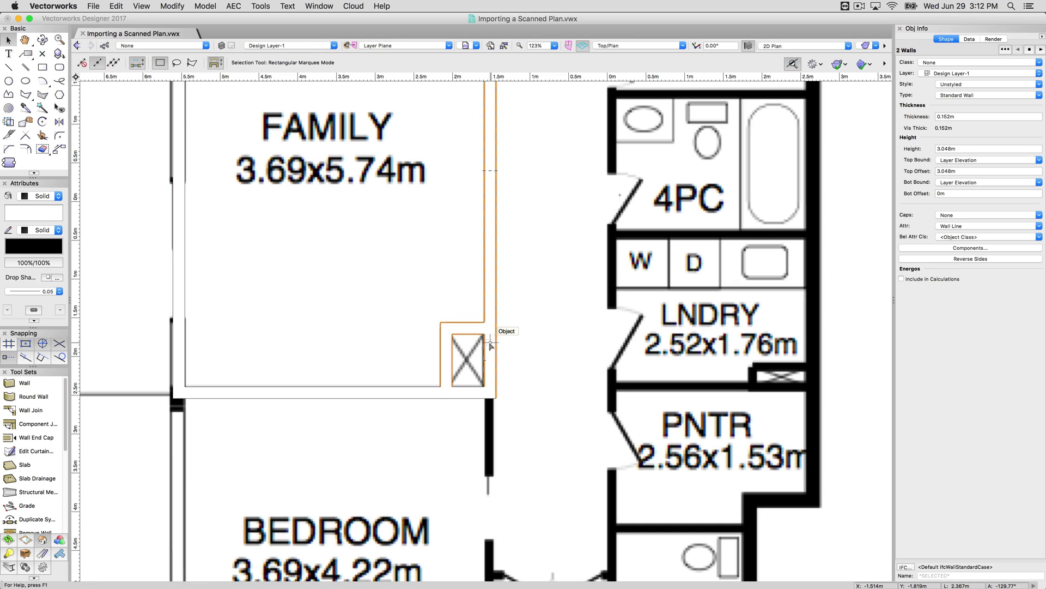
{"action": "left_click", "coordinate": [462, 395], "text": "shift"}
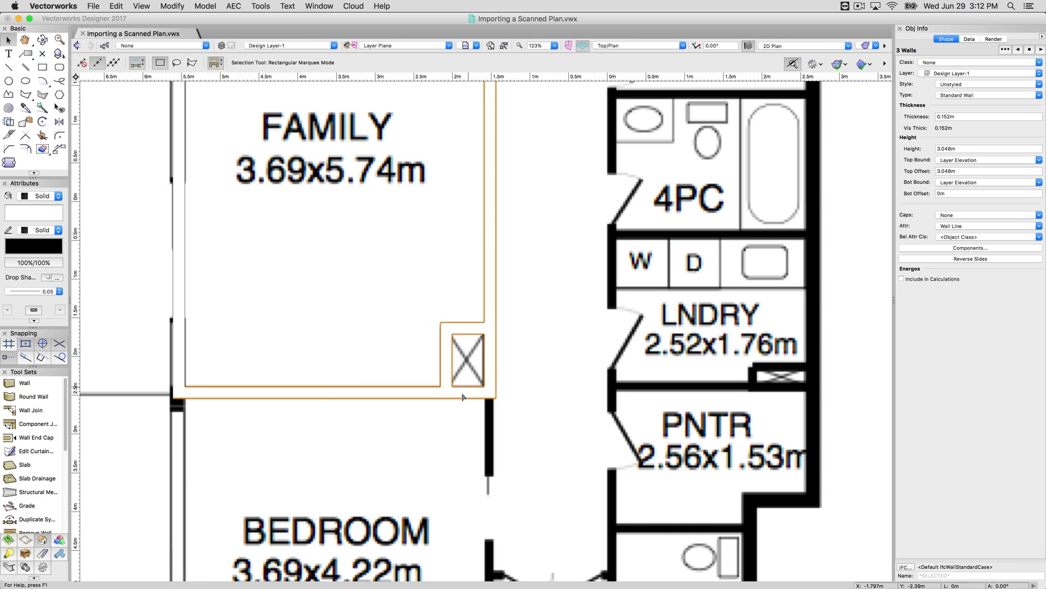
{"action": "left_click", "coordinate": [186, 303], "text": "shift"}
{"action": "scroll", "coordinate": [333, 372], "scroll_direction": "down", "scroll_amount": 2}
{"action": "left_click", "coordinate": [351, 105], "text": "shift"}
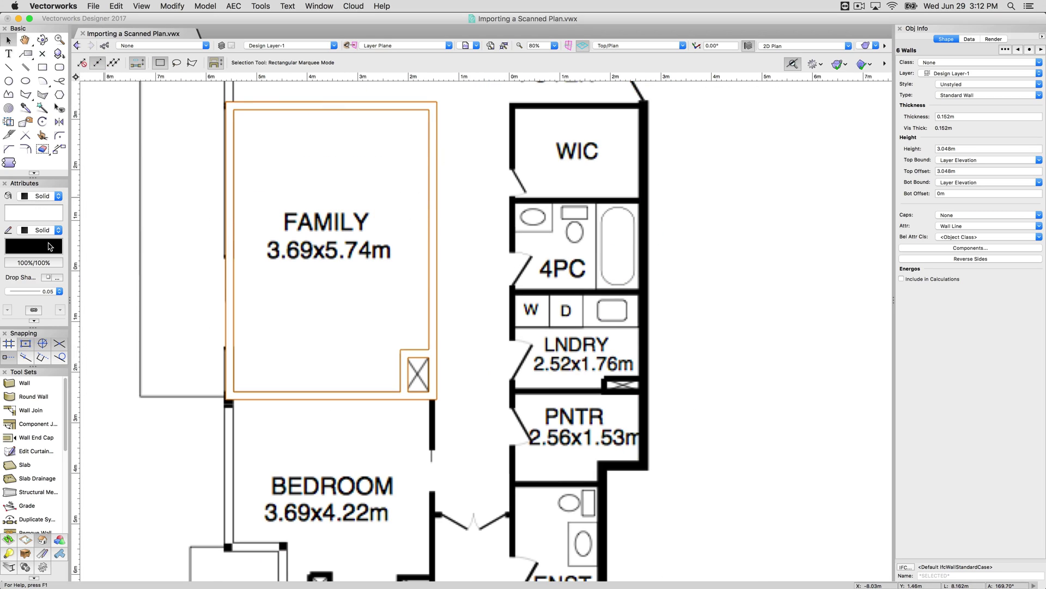
Lower the selected Family room walls' opacity to 43% in the Attributes palette
{"action": "left_click", "coordinate": [33, 262]}
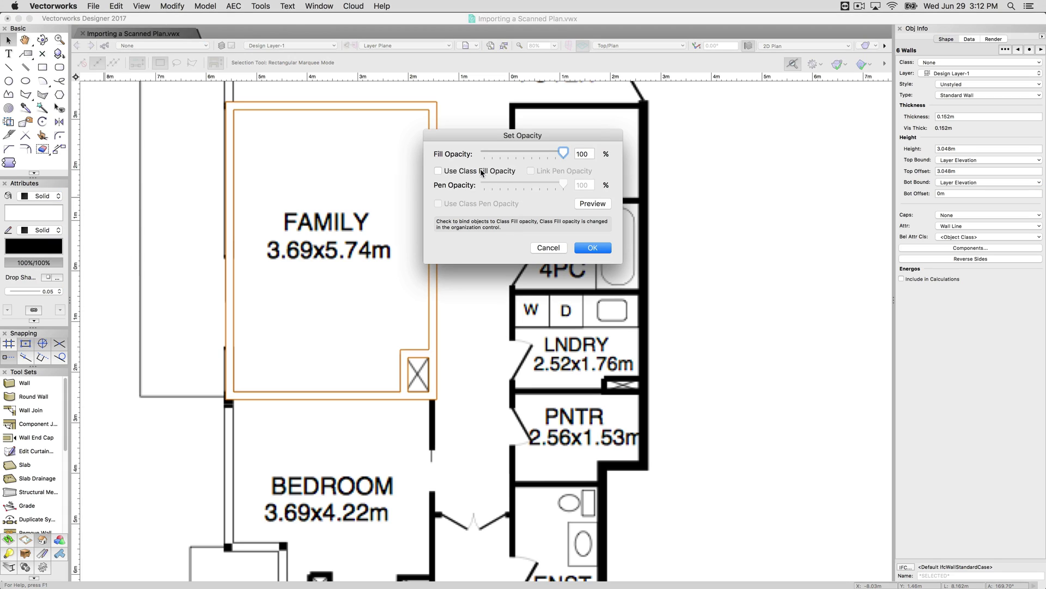
{"action": "left_click_drag", "start_coordinate": [563, 154], "coordinate": [516, 152]}
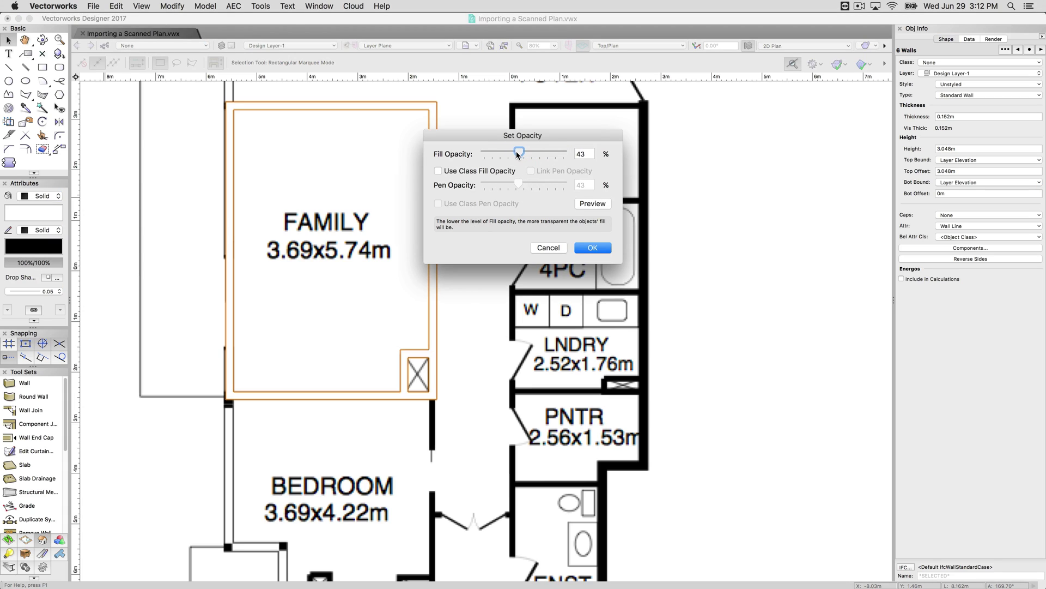
{"action": "left_click", "coordinate": [587, 249]}
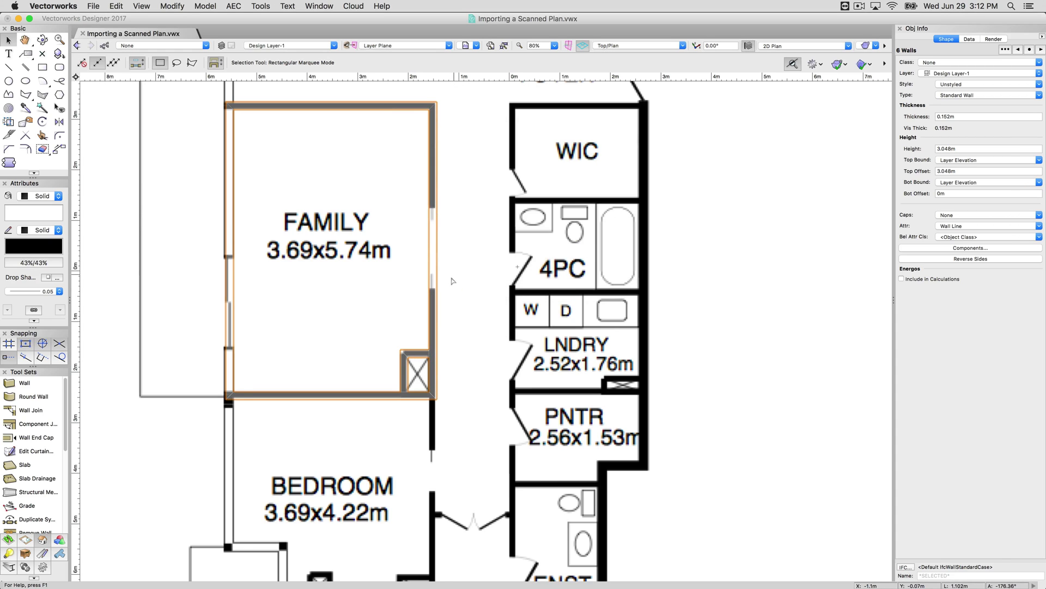
Deselect the walls and select the scanned floor plan image
{"action": "left_click", "coordinate": [467, 243]}
{"action": "left_click", "coordinate": [440, 233]}
{"action": "left_click", "coordinate": [447, 249]}
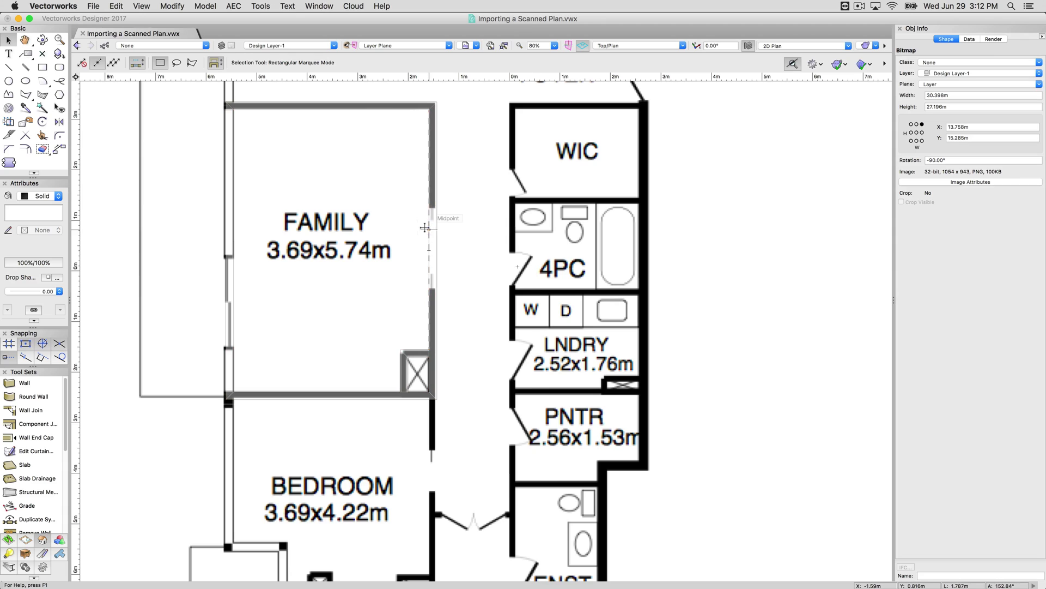
Realign the scanned plan under the traced walls and lock it in place
{"action": "left_click_drag", "start_coordinate": [425, 227], "coordinate": [531, 211]}
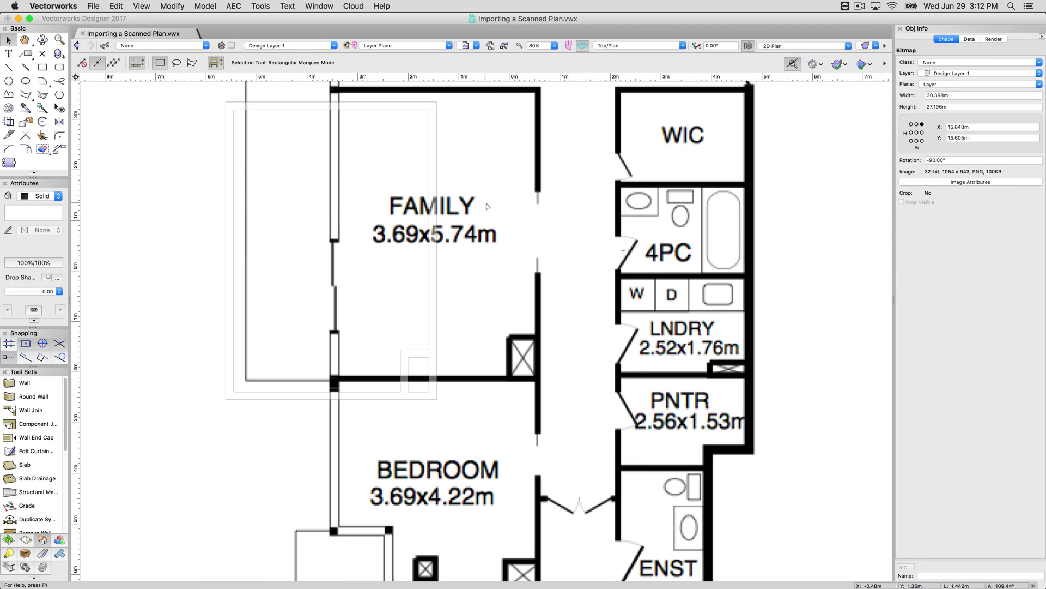
{"action": "left_click_drag", "start_coordinate": [486, 206], "coordinate": [321, 185]}
{"action": "left_click_drag", "start_coordinate": [395, 203], "coordinate": [491, 201]}
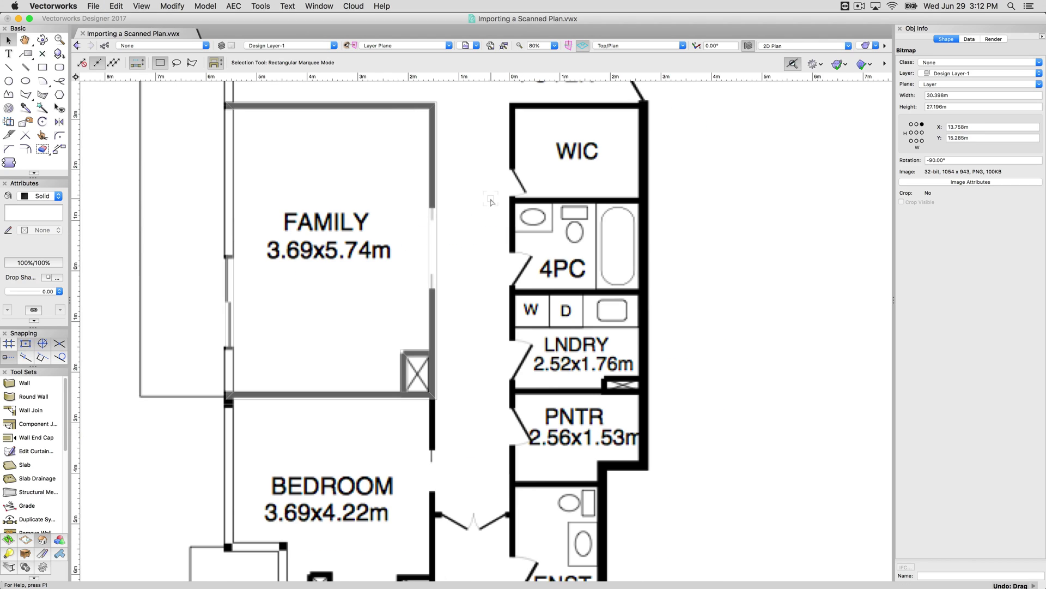
{"action": "scroll", "coordinate": [570, 349], "scroll_direction": "down", "scroll_amount": 3}
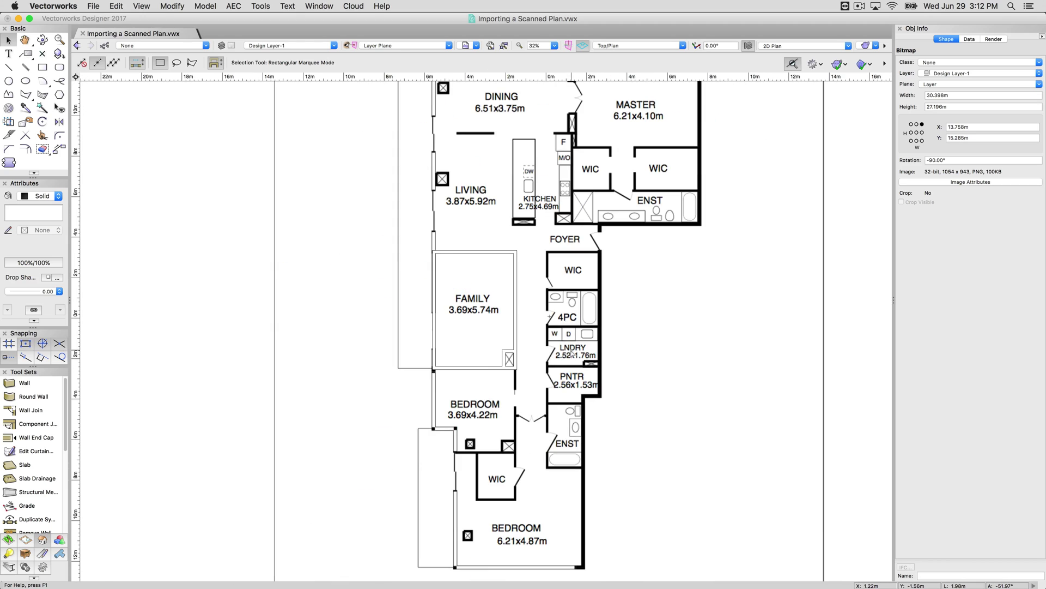
{"action": "right_click", "coordinate": [567, 207]}
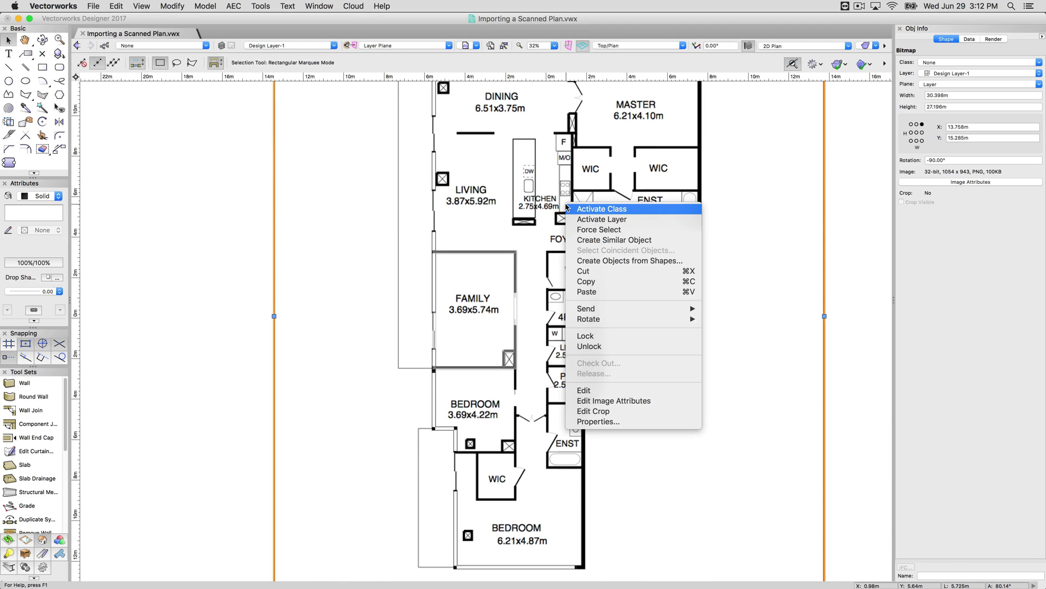
{"action": "left_click", "coordinate": [629, 339]}
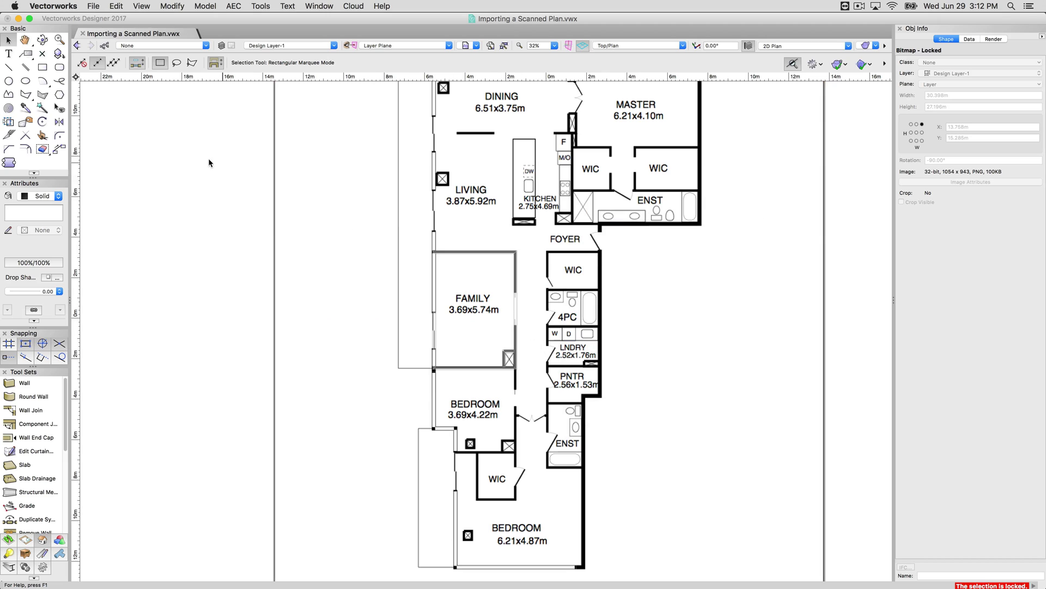
Restore the six Family room walls to 100% opacity
{"action": "left_click_drag", "start_coordinate": [203, 152], "coordinate": [568, 397]}
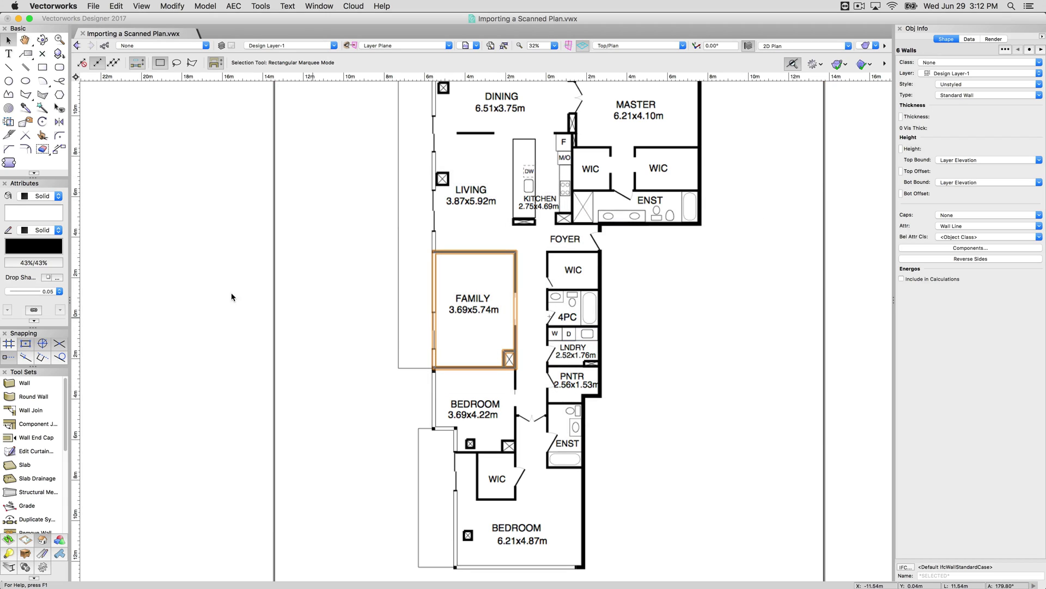
{"action": "left_click", "coordinate": [40, 264]}
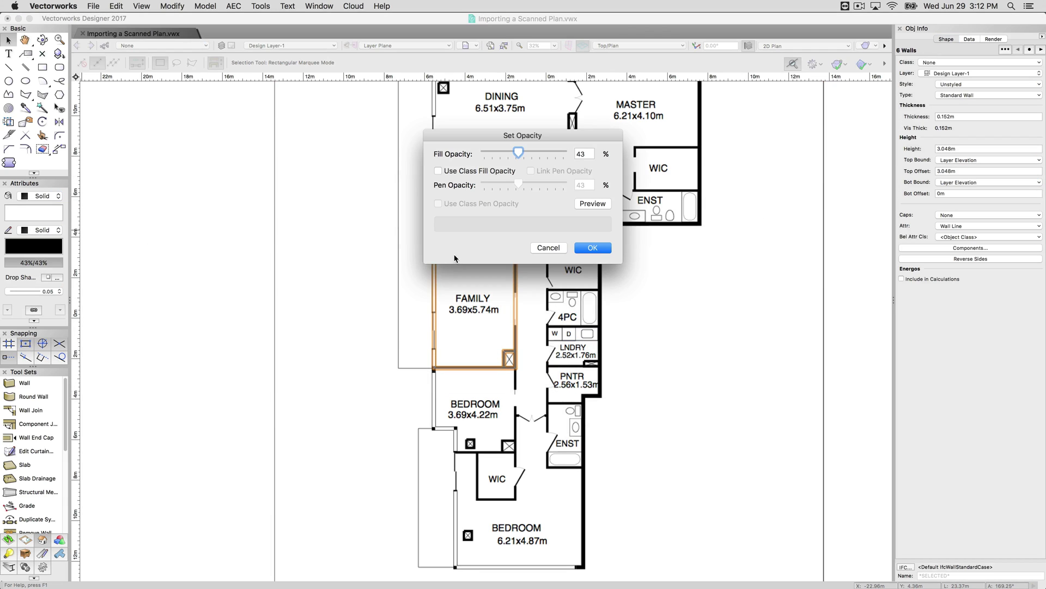
{"action": "left_click_drag", "start_coordinate": [522, 155], "coordinate": [564, 154]}
{"action": "left_click", "coordinate": [594, 247]}
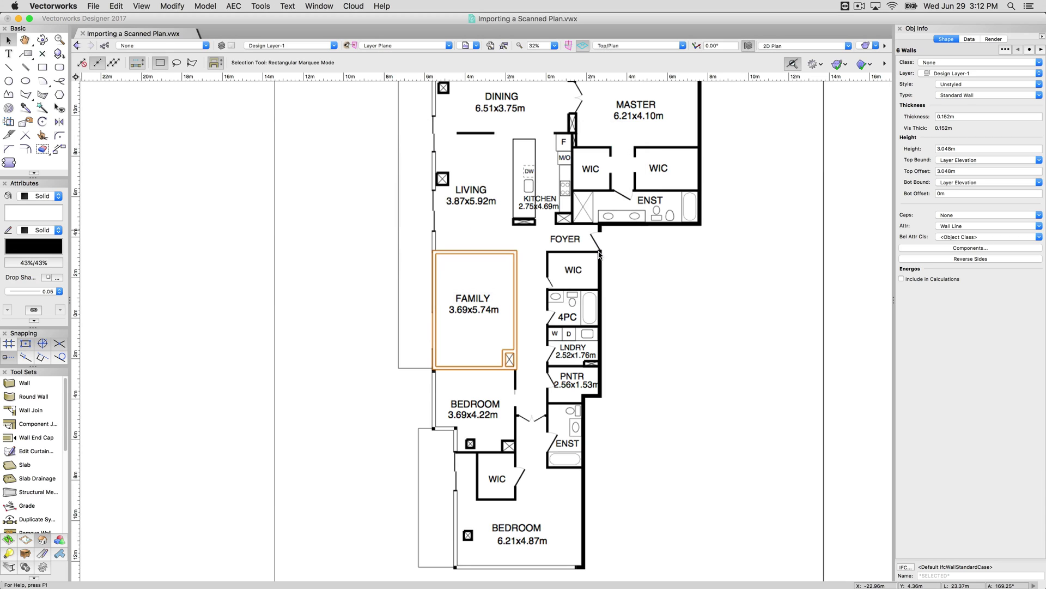
{"action": "left_click", "coordinate": [390, 234]}
Select the scanned plan image, then marquee-select the Family room walls again
{"action": "scroll", "coordinate": [403, 229], "scroll_direction": "up", "scroll_amount": 3}
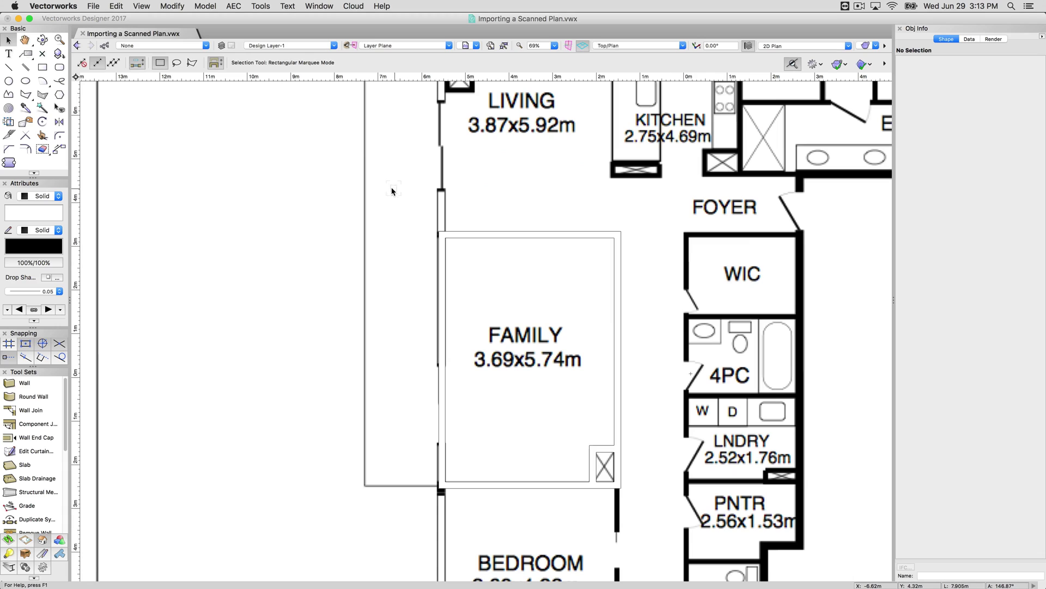
{"action": "left_click", "coordinate": [392, 192]}
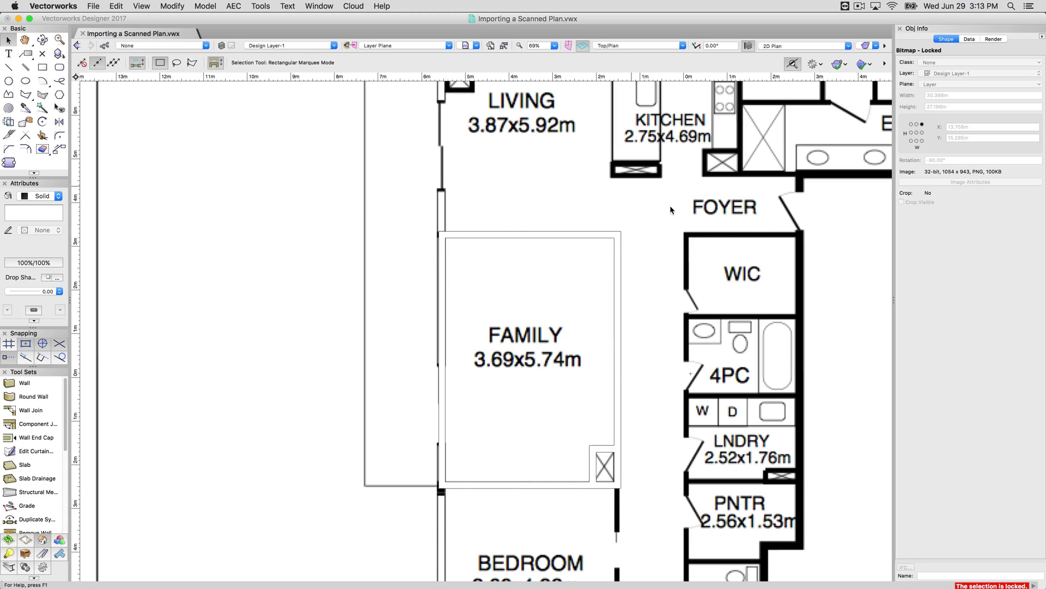
{"action": "scroll", "coordinate": [668, 308], "scroll_direction": "down", "scroll_amount": 6}
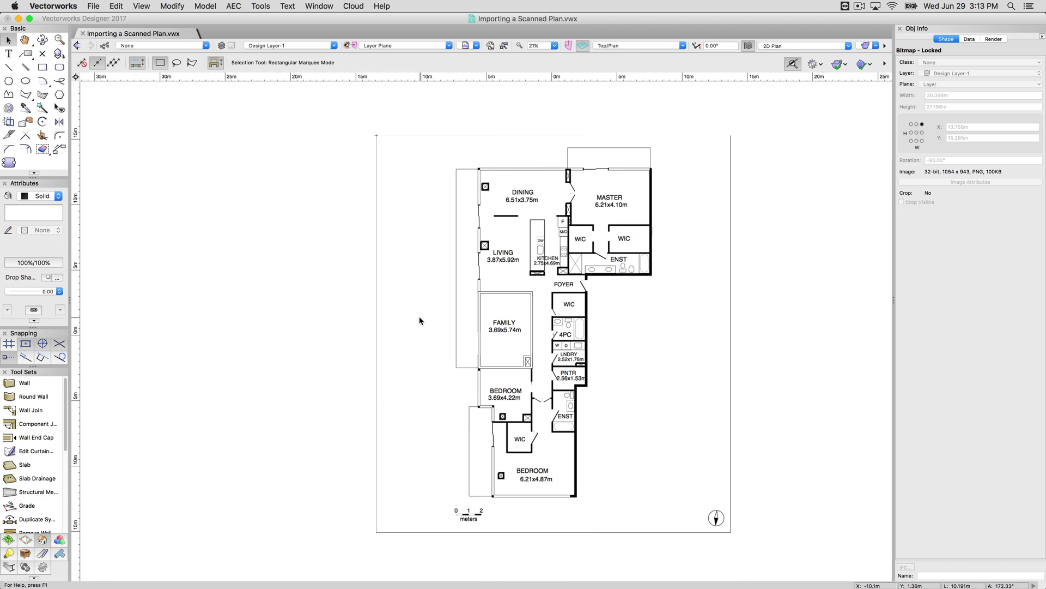
{"action": "left_click_drag", "start_coordinate": [280, 255], "coordinate": [588, 395]}
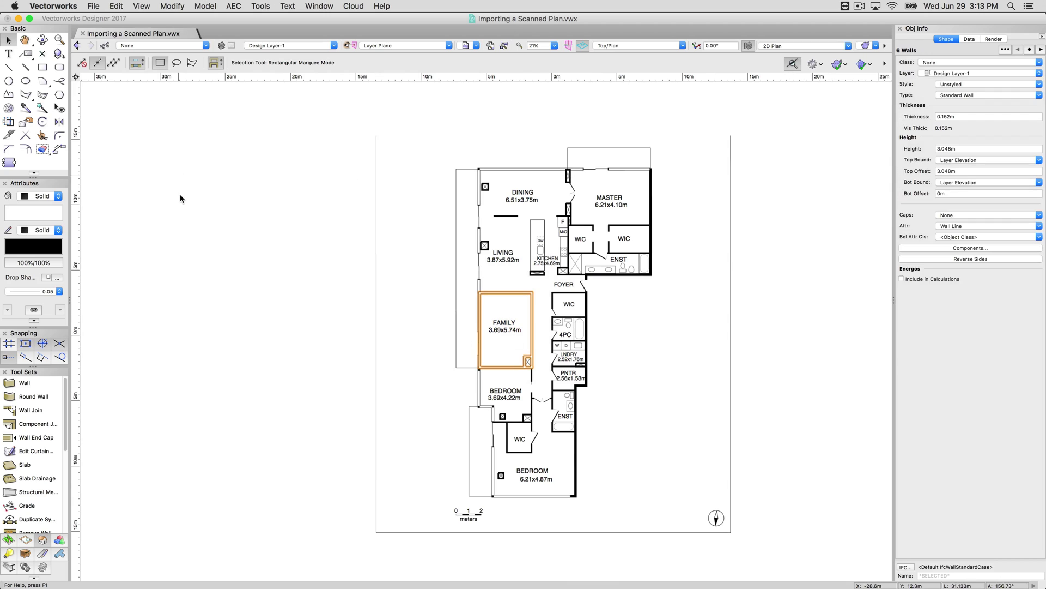
Unlock the scanned floor plan image
{"action": "left_click", "coordinate": [191, 208]}
{"action": "left_click", "coordinate": [640, 204]}
{"action": "right_click", "coordinate": [621, 204]}
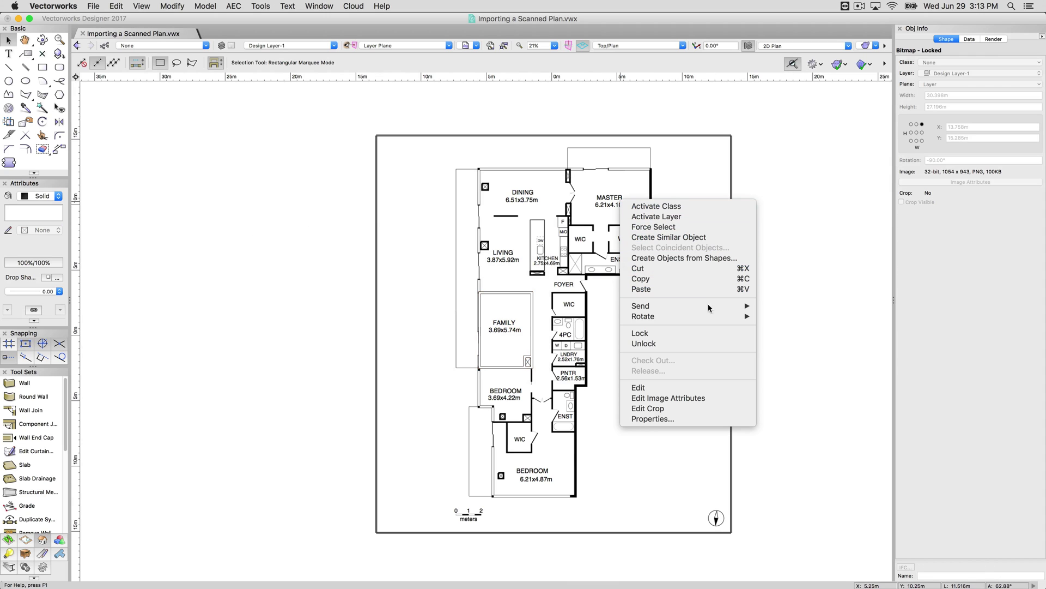
{"action": "left_click", "coordinate": [658, 343]}
Put the scanned plan on a new design layer named Tracing
{"action": "left_click", "coordinate": [948, 75]}
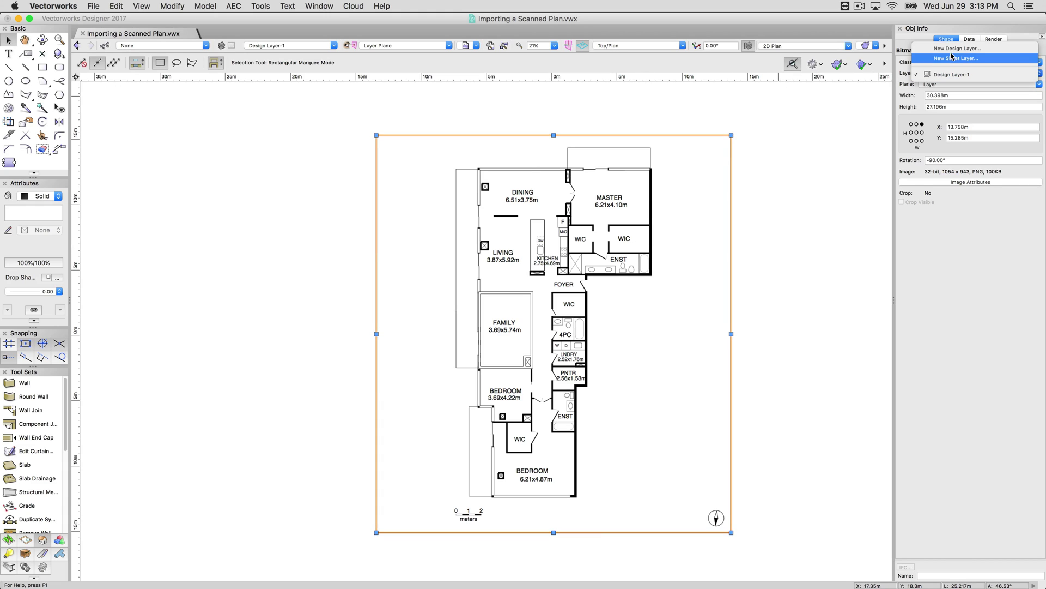
{"action": "left_click", "coordinate": [951, 52]}
{"action": "type", "text": "Tracing"}
{"action": "key", "text": "Return"}
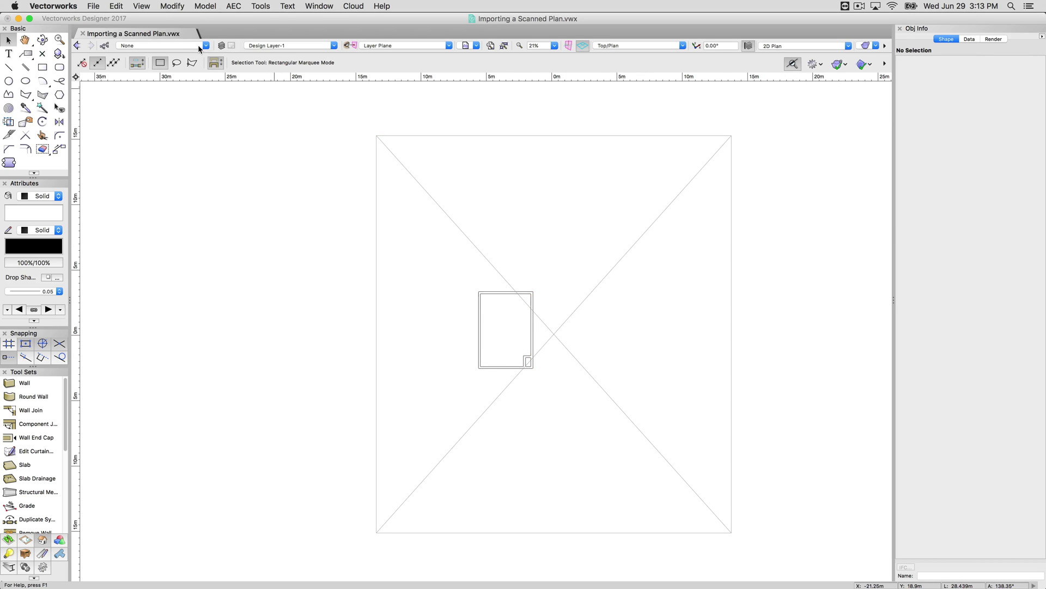
Set Layer Options to Show/Snap/Modify Others and test-select the Family room walls
{"action": "left_click", "coordinate": [143, 6]}
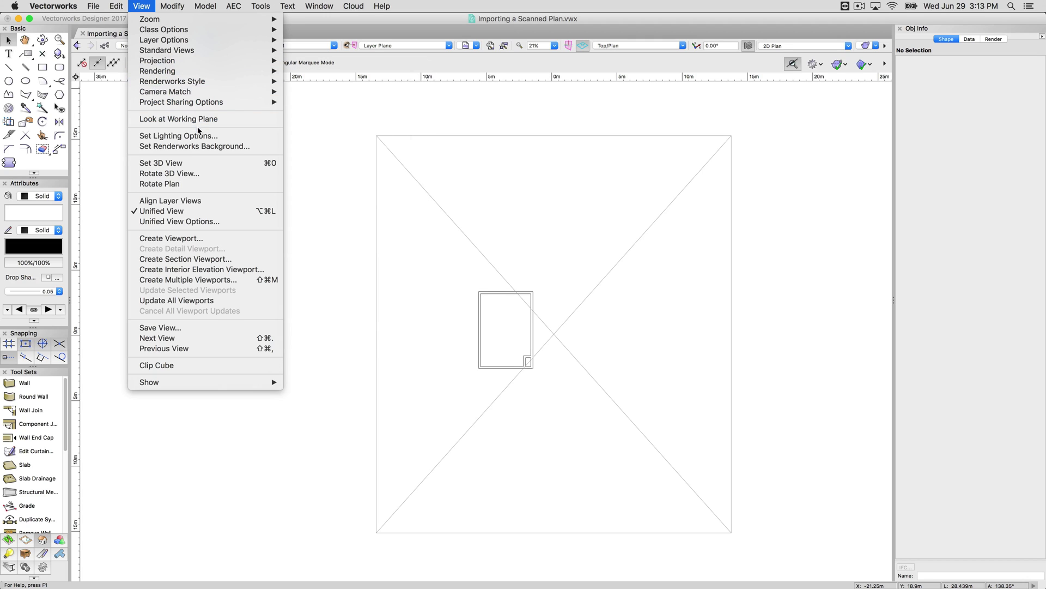
{"action": "mouse_move", "coordinate": [196, 41]}
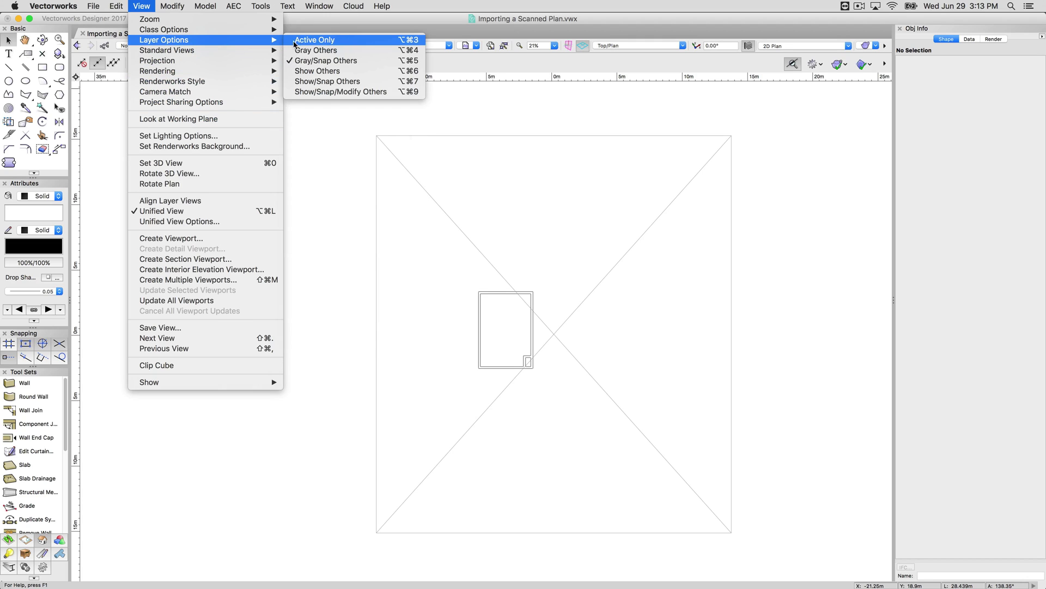
{"action": "left_click", "coordinate": [320, 93]}
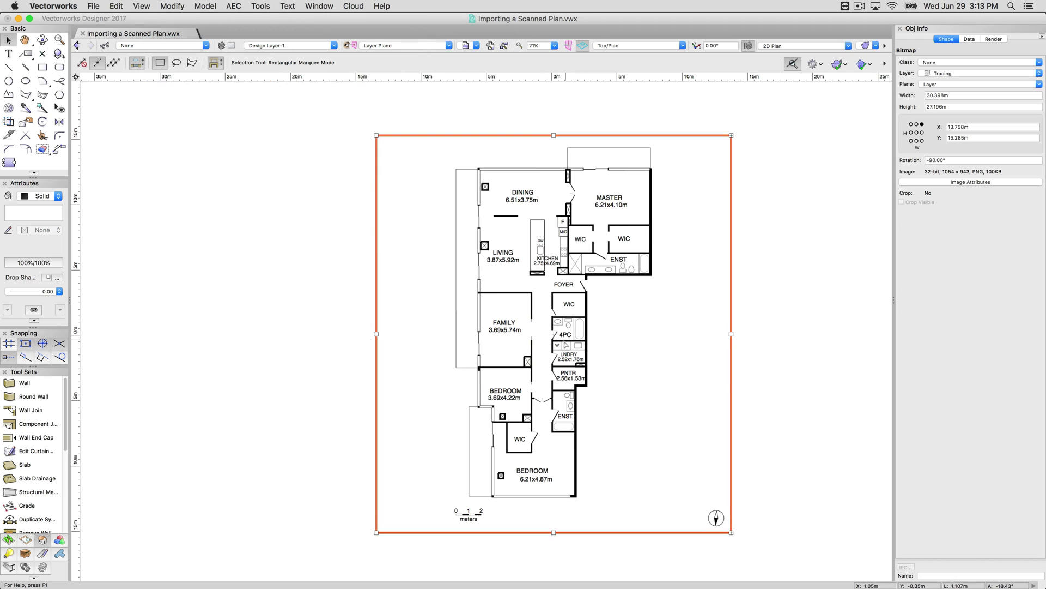
{"action": "left_click_drag", "start_coordinate": [254, 239], "coordinate": [556, 385]}
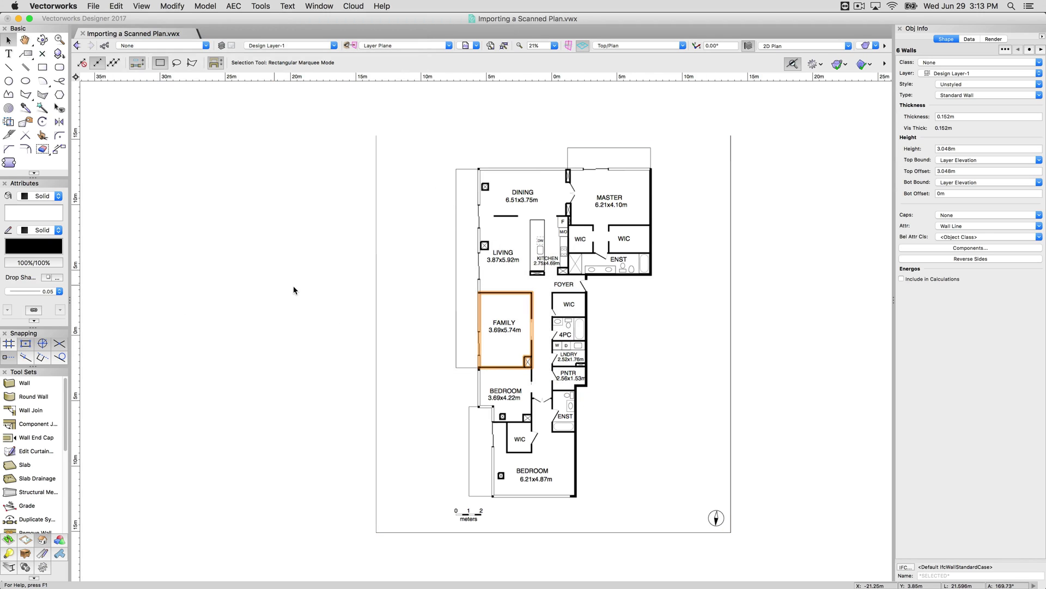
{"action": "left_click", "coordinate": [299, 98]}
In Organization's Design Layers, drag Tracing below Design Layer-1 and apply the new order
{"action": "left_click", "coordinate": [261, 6]}
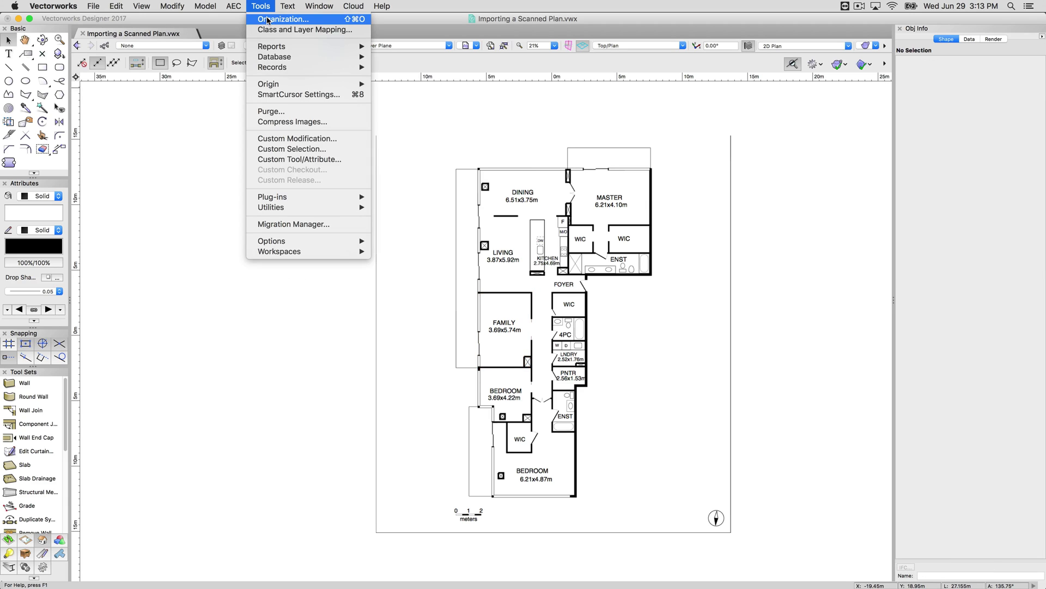
{"action": "left_click", "coordinate": [268, 20]}
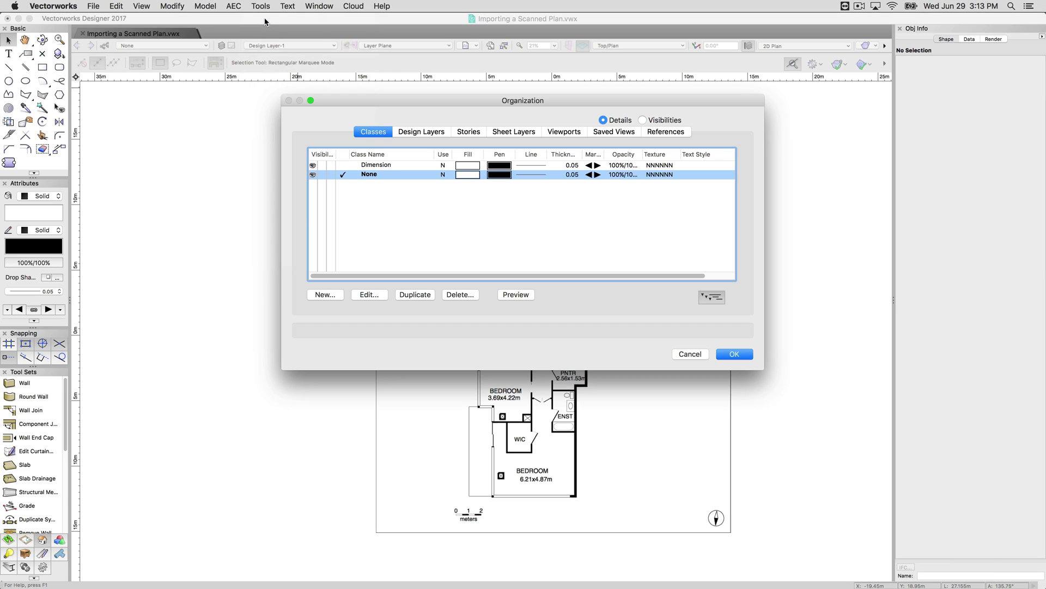
{"action": "left_click", "coordinate": [419, 131]}
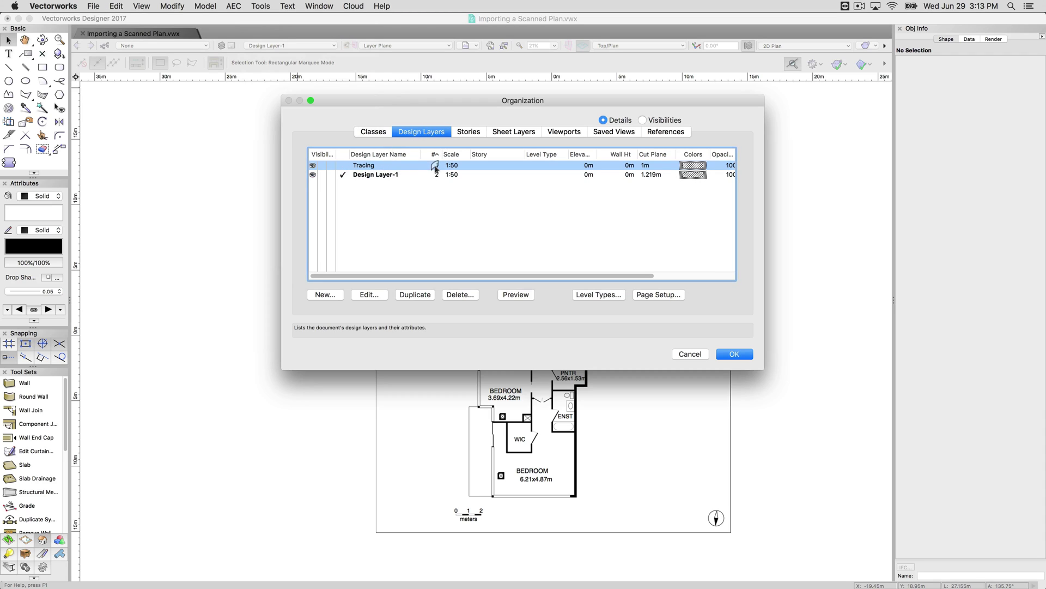
{"action": "left_click_drag", "start_coordinate": [434, 167], "coordinate": [435, 182]}
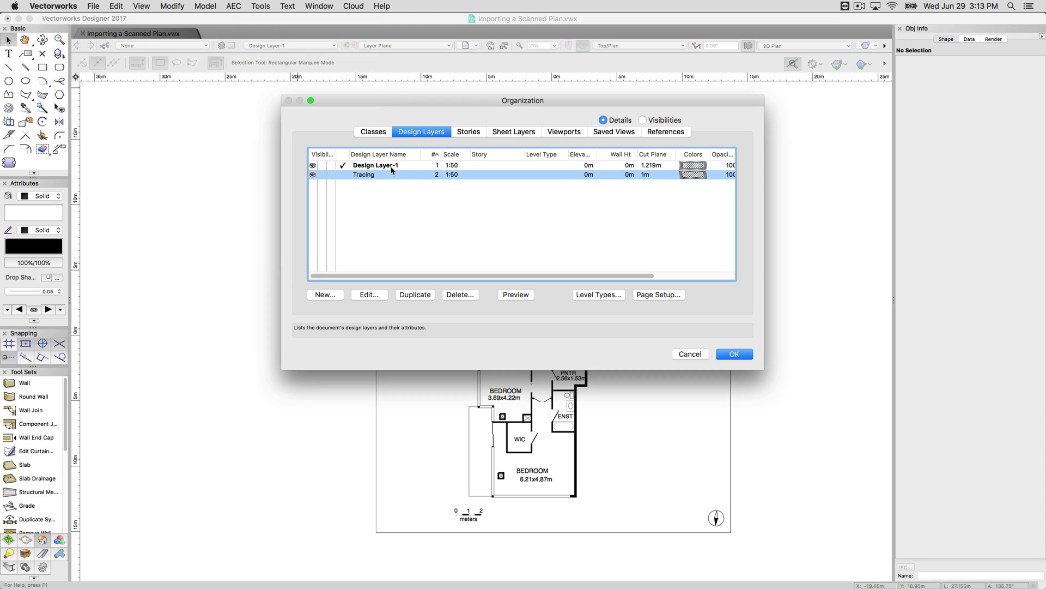
{"action": "left_click", "coordinate": [391, 167]}
{"action": "left_click", "coordinate": [458, 175]}
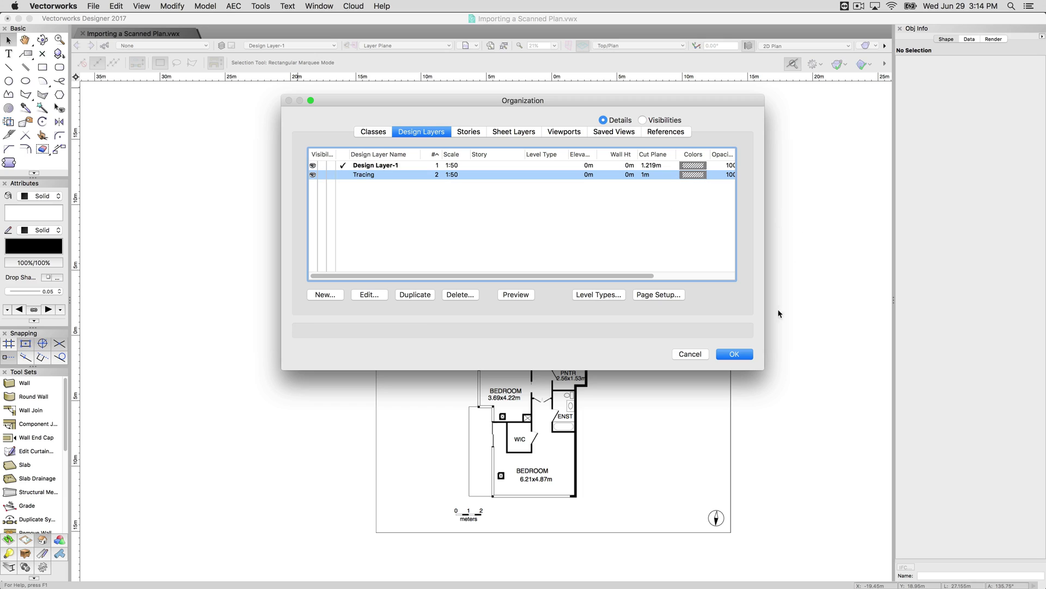
{"action": "left_click", "coordinate": [735, 355]}
Nudge the scanned plan image and return it to its place
{"action": "left_click", "coordinate": [600, 239]}
{"action": "left_click_drag", "start_coordinate": [600, 240], "coordinate": [691, 213]}
{"action": "left_click_drag", "start_coordinate": [624, 319], "coordinate": [490, 305]}
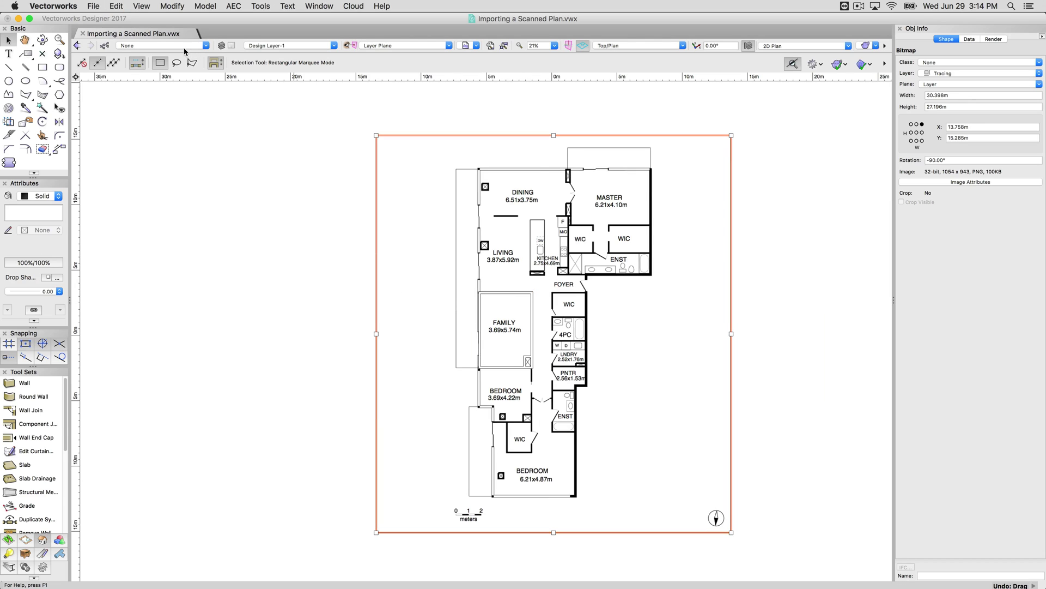
Set Layer Options to Show/Snap Others and keep Design Layer-1 active
{"action": "left_click", "coordinate": [164, 7]}
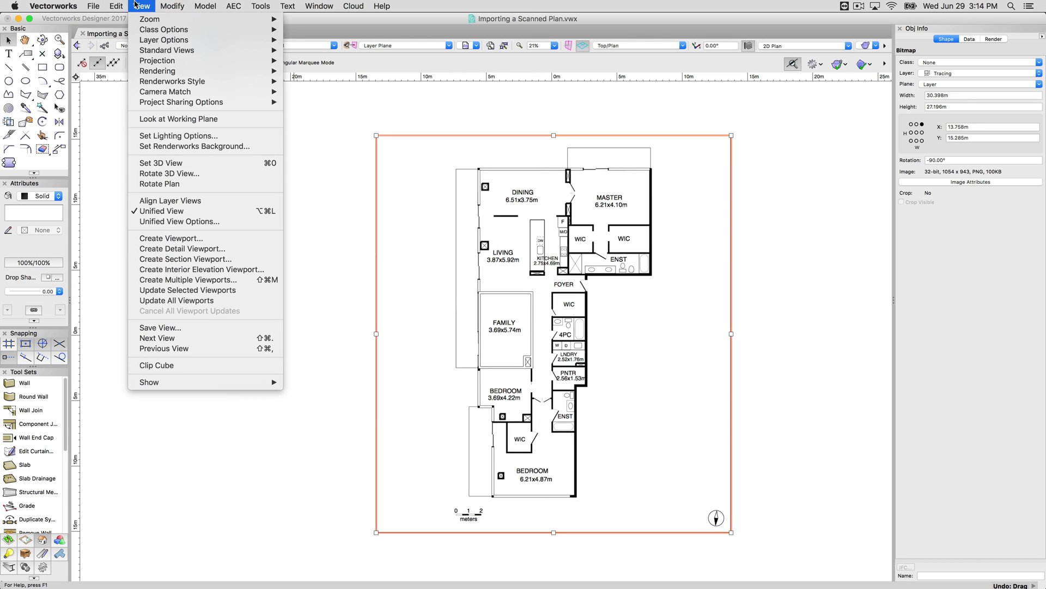
{"action": "mouse_move", "coordinate": [165, 42]}
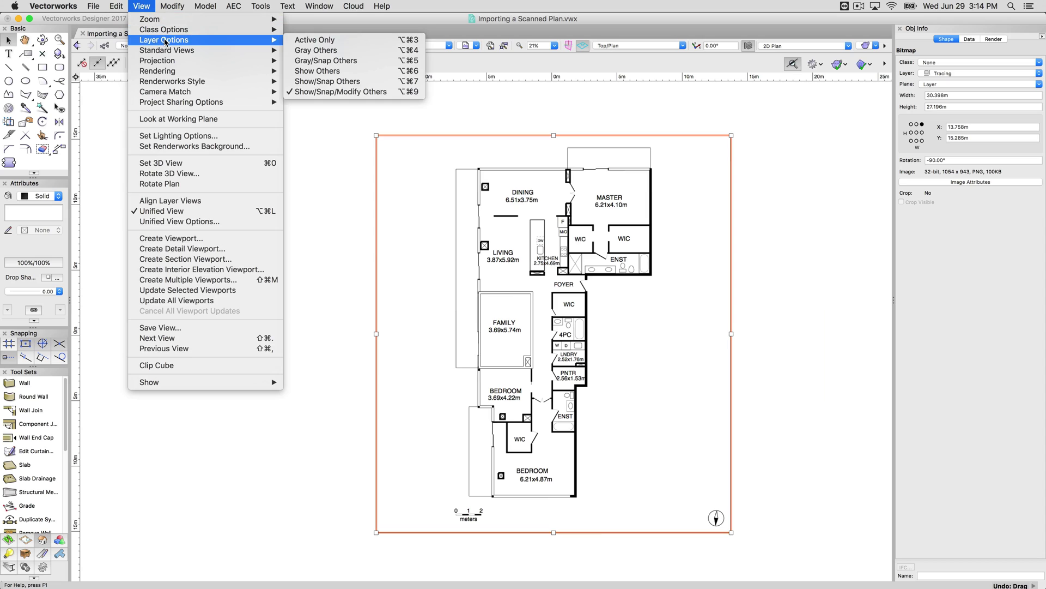
{"action": "left_click", "coordinate": [319, 82]}
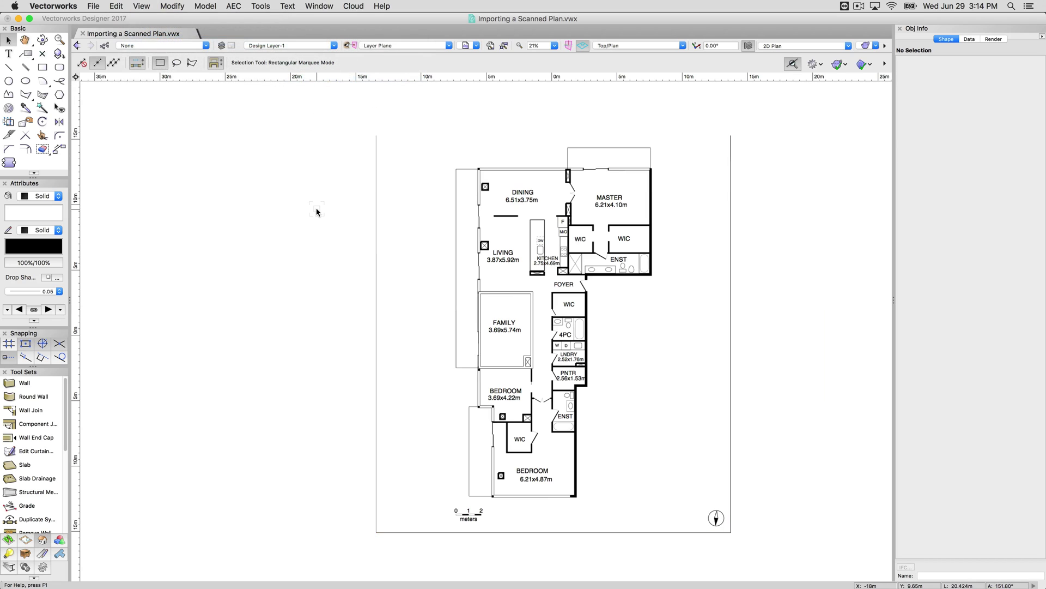
{"action": "left_click", "coordinate": [292, 47]}
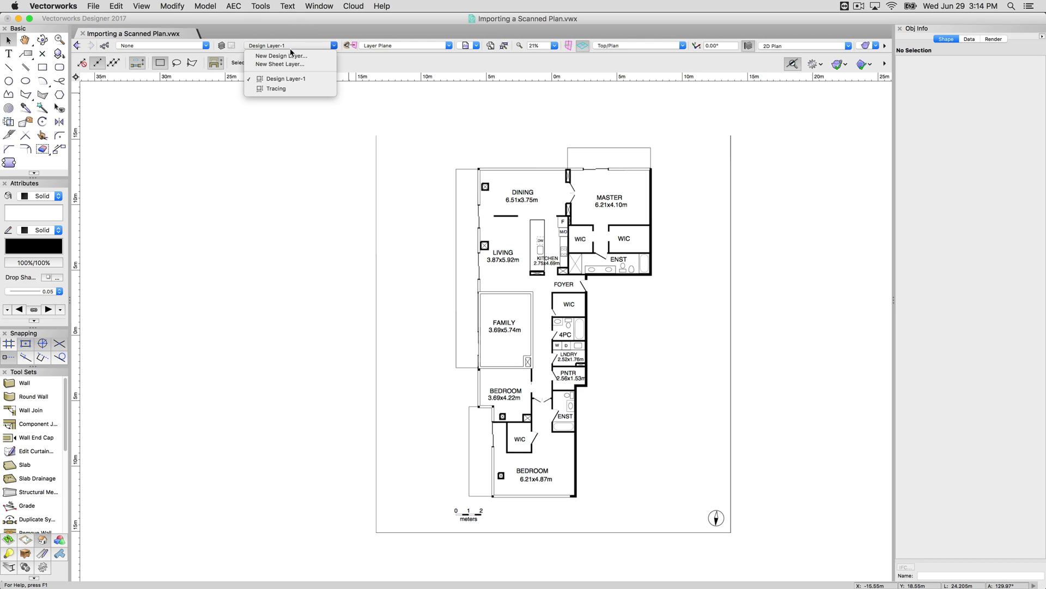
{"action": "left_click", "coordinate": [288, 80]}
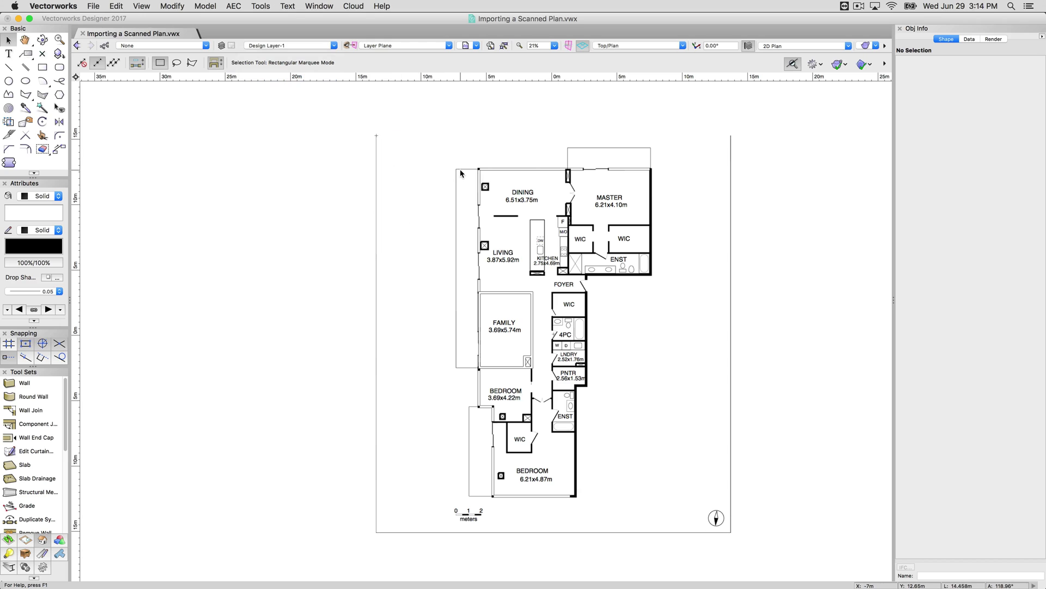
Test that the scan stays unselectable while the six Family room walls select
{"action": "left_click", "coordinate": [491, 289]}
{"action": "left_click", "coordinate": [439, 288]}
{"action": "left_click_drag", "start_coordinate": [435, 215], "coordinate": [579, 397]}
{"action": "left_click", "coordinate": [427, 402]}
{"action": "left_click_drag", "start_coordinate": [453, 271], "coordinate": [594, 414]}
{"action": "left_click_drag", "start_coordinate": [627, 249], "coordinate": [456, 322]}
{"action": "left_click", "coordinate": [436, 246]}
{"action": "left_click_drag", "start_coordinate": [262, 239], "coordinate": [638, 447]}
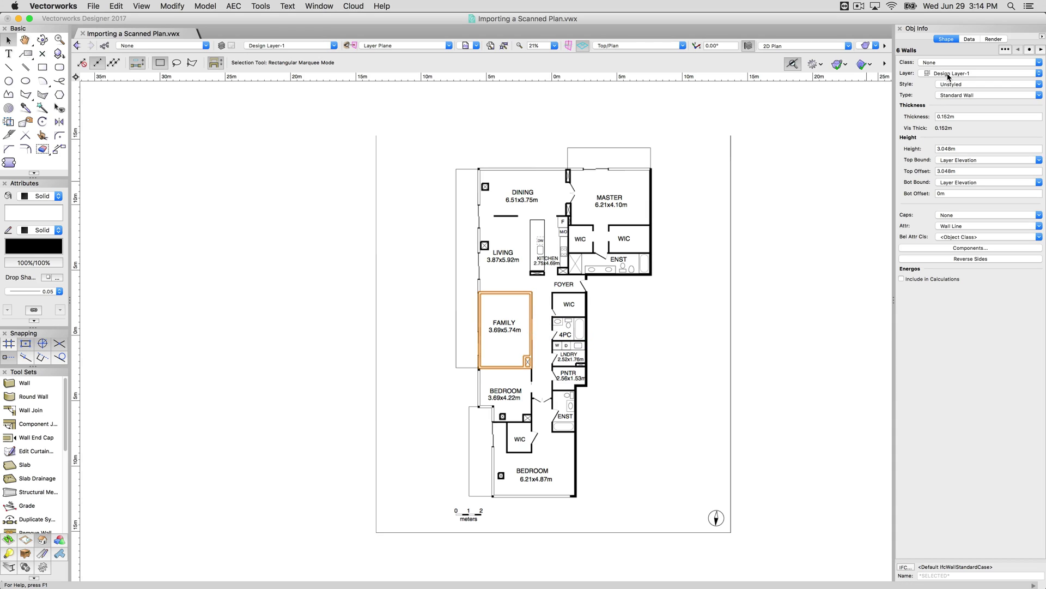
{"action": "left_click", "coordinate": [784, 203]}
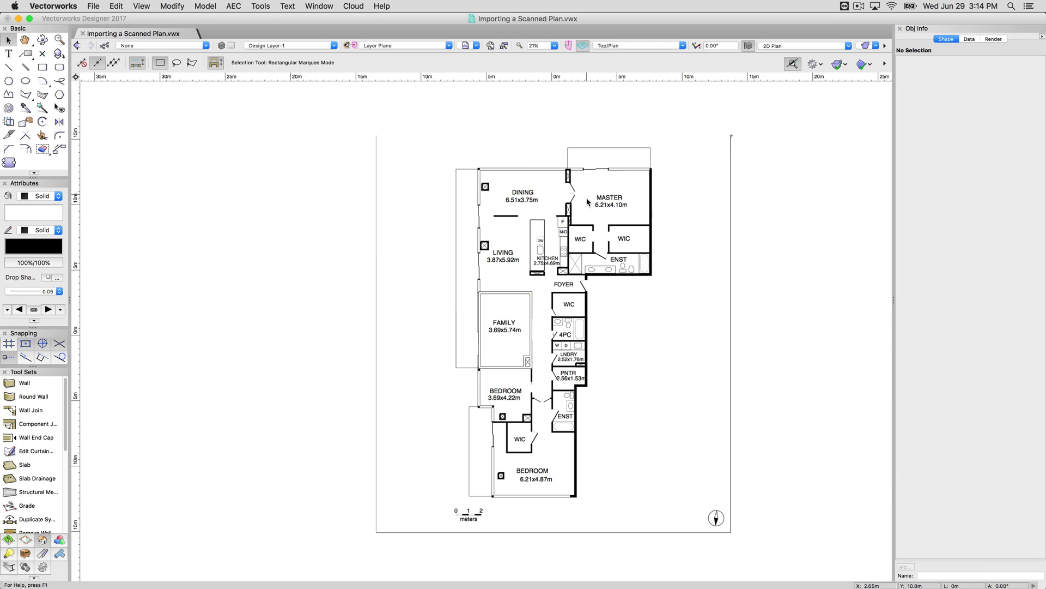
Try selecting the walls with Tracing active, then return to Design Layer-1
{"action": "left_click", "coordinate": [273, 46]}
{"action": "left_click", "coordinate": [280, 89]}
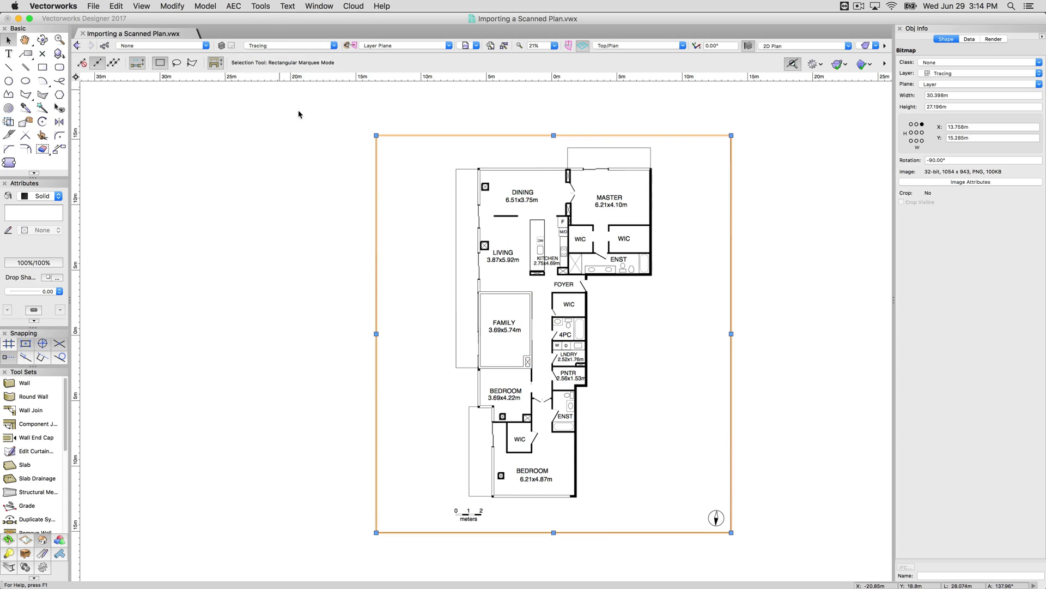
{"action": "left_click_drag", "start_coordinate": [275, 225], "coordinate": [627, 422]}
{"action": "left_click", "coordinate": [301, 46]}
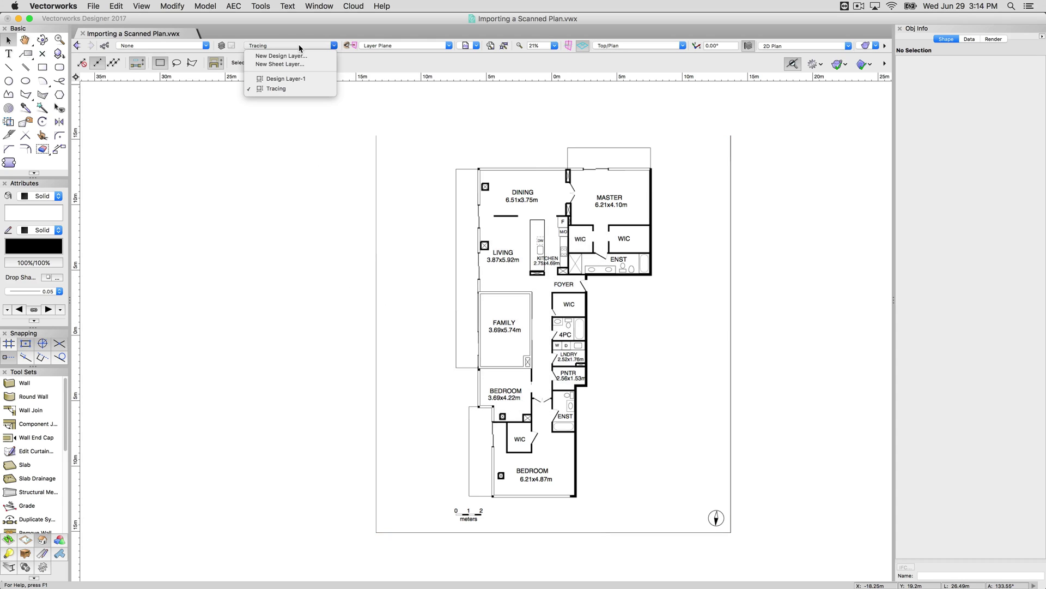
{"action": "left_click", "coordinate": [303, 165]}
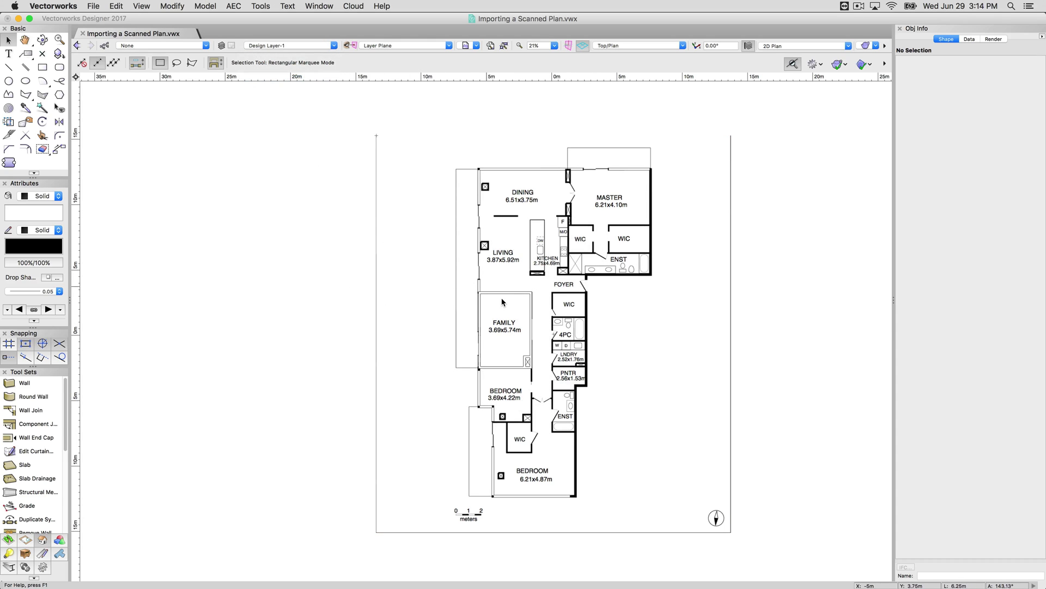
Reselect the Family room walls and a single wall, then clear the selection
{"action": "scroll", "coordinate": [507, 313], "scroll_direction": "up", "scroll_amount": 3}
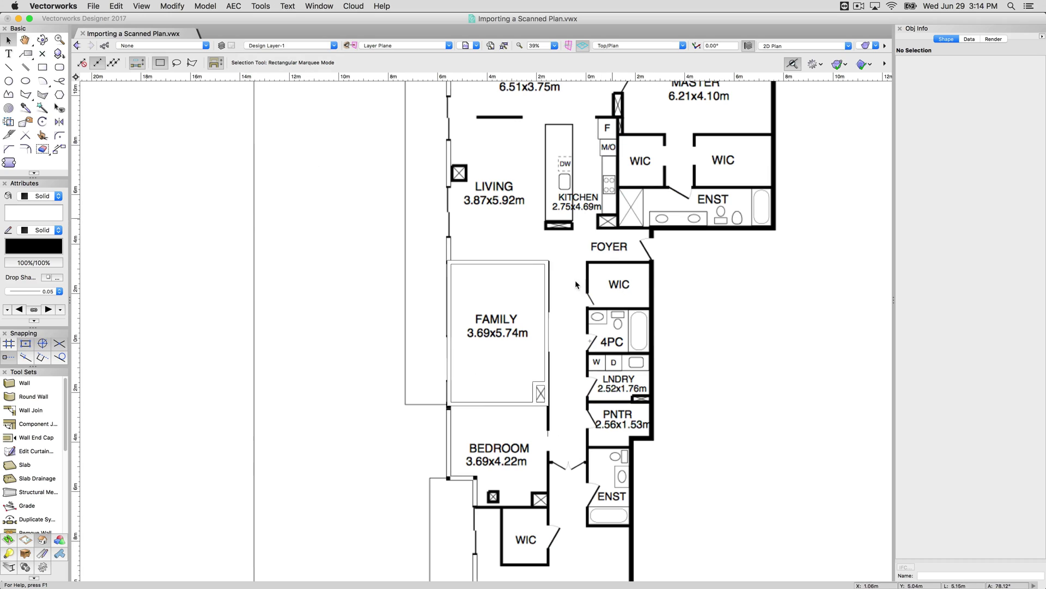
{"action": "left_click_drag", "start_coordinate": [366, 205], "coordinate": [610, 458]}
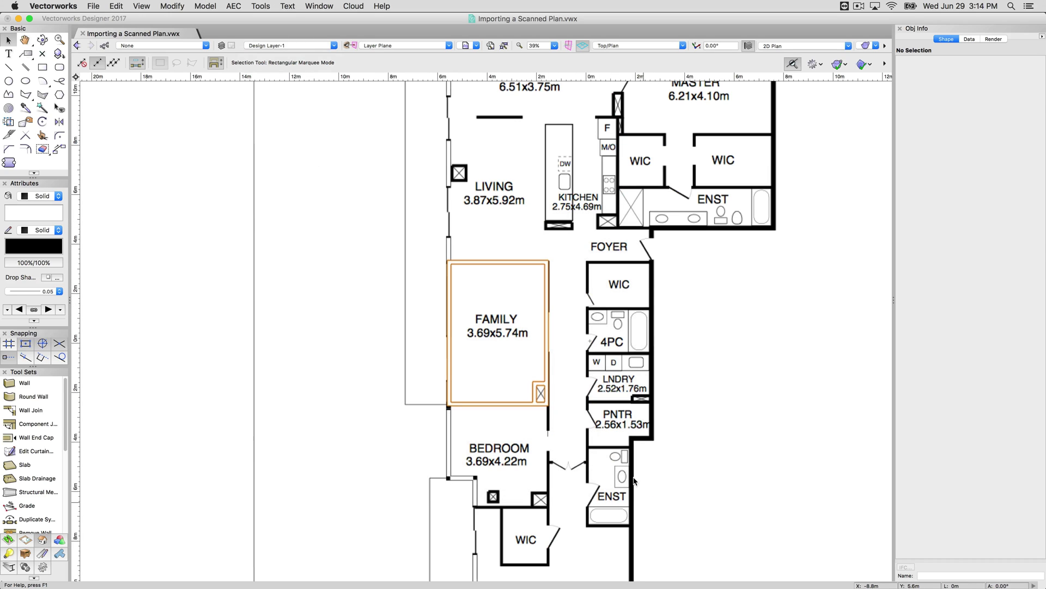
{"action": "left_click", "coordinate": [593, 299]}
{"action": "left_click", "coordinate": [493, 261]}
{"action": "scroll", "coordinate": [421, 371], "scroll_direction": "down", "scroll_amount": 8}
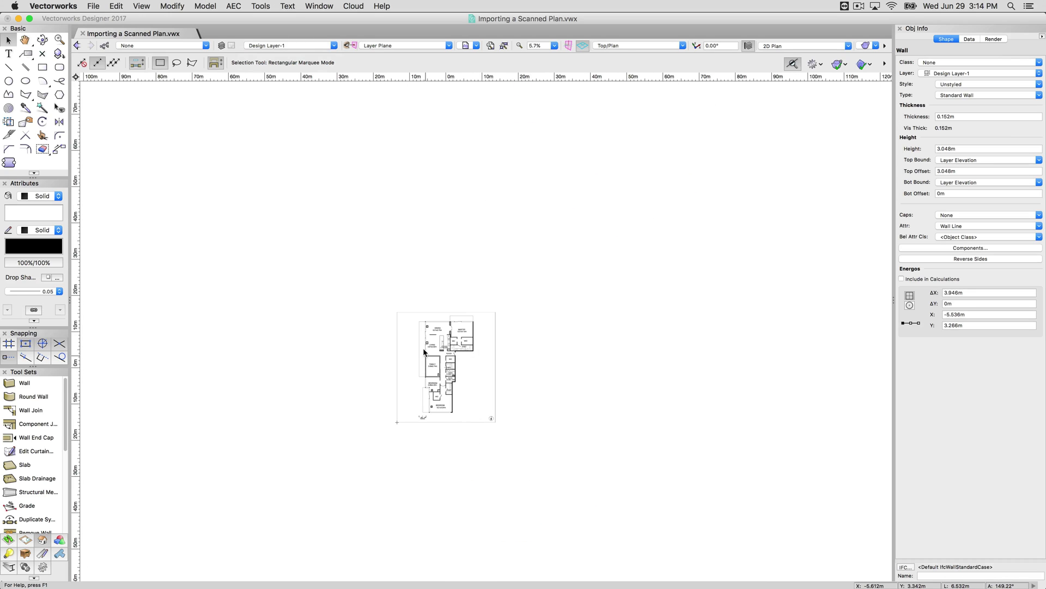
{"action": "left_click_drag", "start_coordinate": [315, 343], "coordinate": [587, 389]}
{"action": "scroll", "coordinate": [444, 380], "scroll_direction": "up", "scroll_amount": 5}
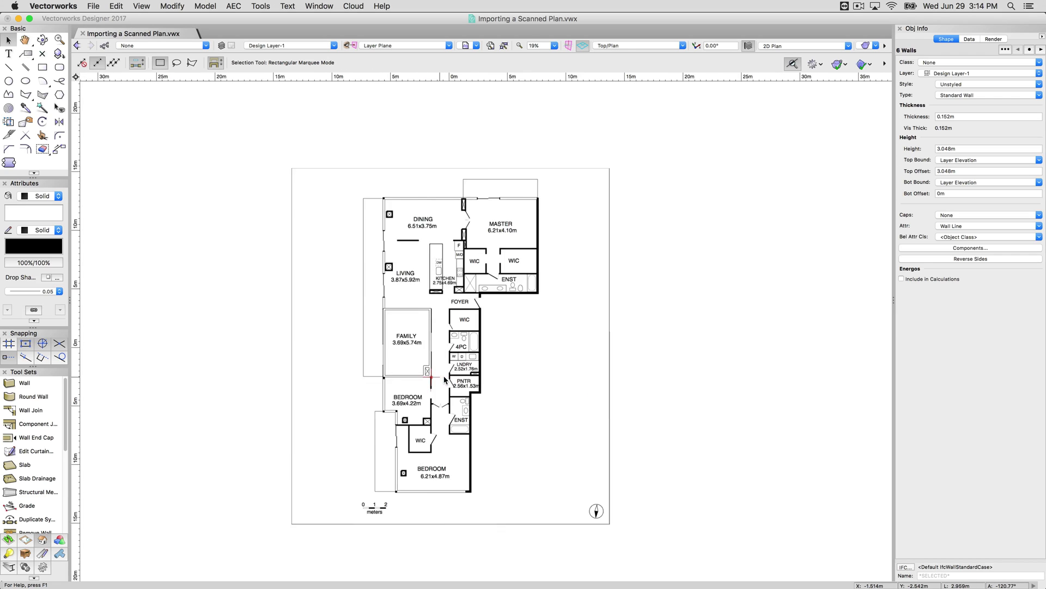
{"action": "scroll", "coordinate": [444, 380], "scroll_direction": "up", "scroll_amount": 3}
{"action": "left_click", "coordinate": [439, 205]}
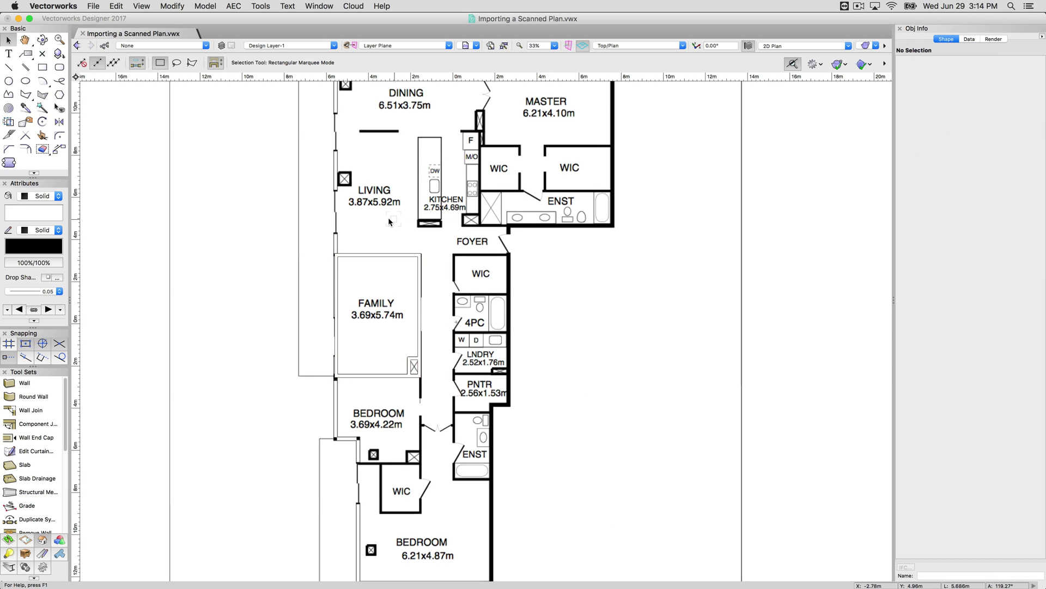